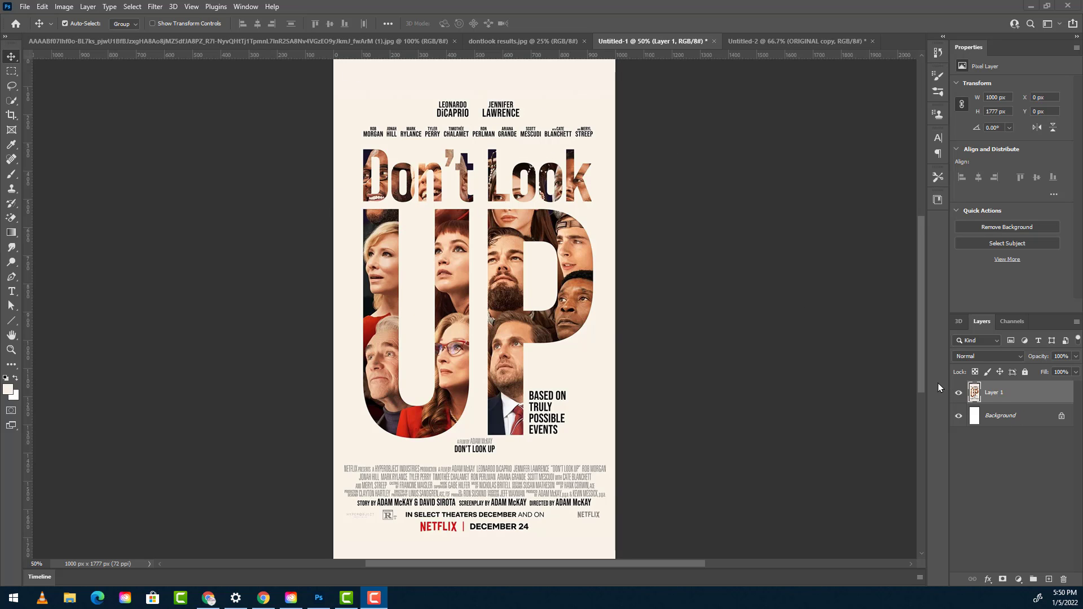
- Add a Solid Color fill layer in cream f8f4e9 above the poster image on Layer 1
click(998, 389)
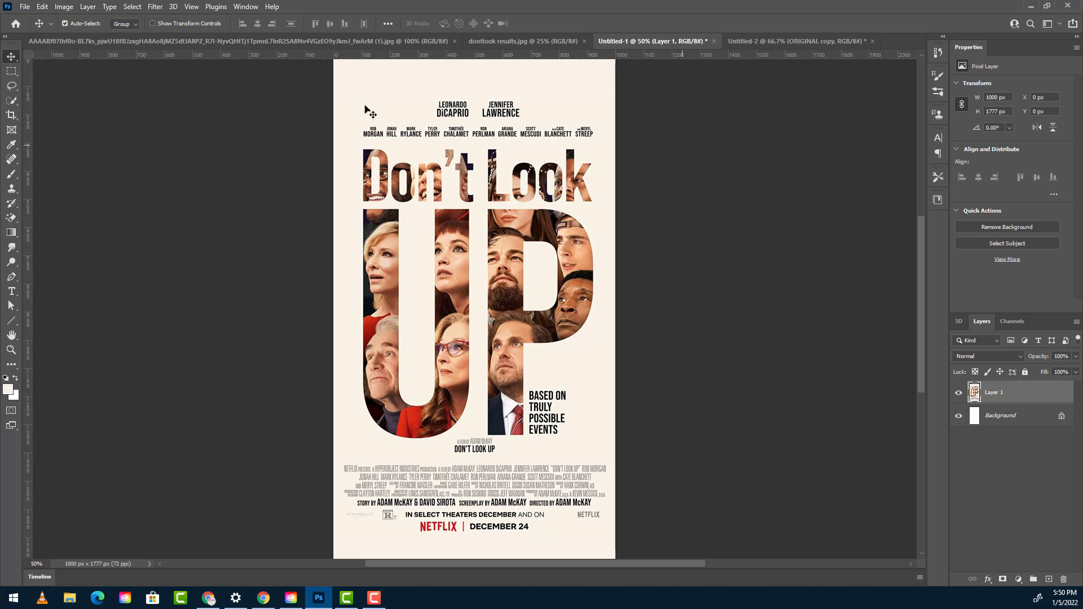
click(11, 145)
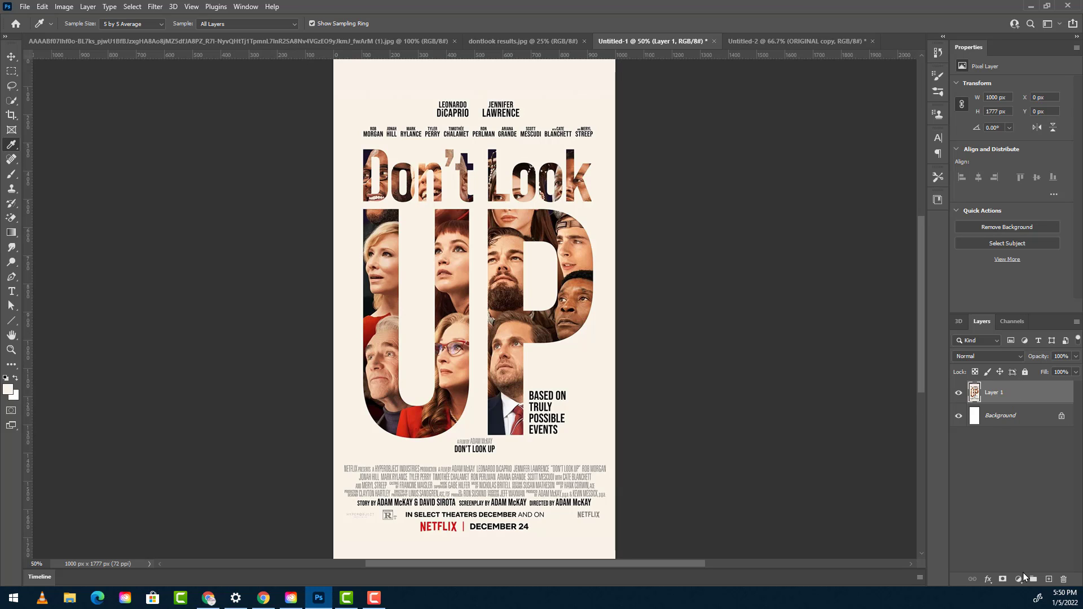
click(1018, 580)
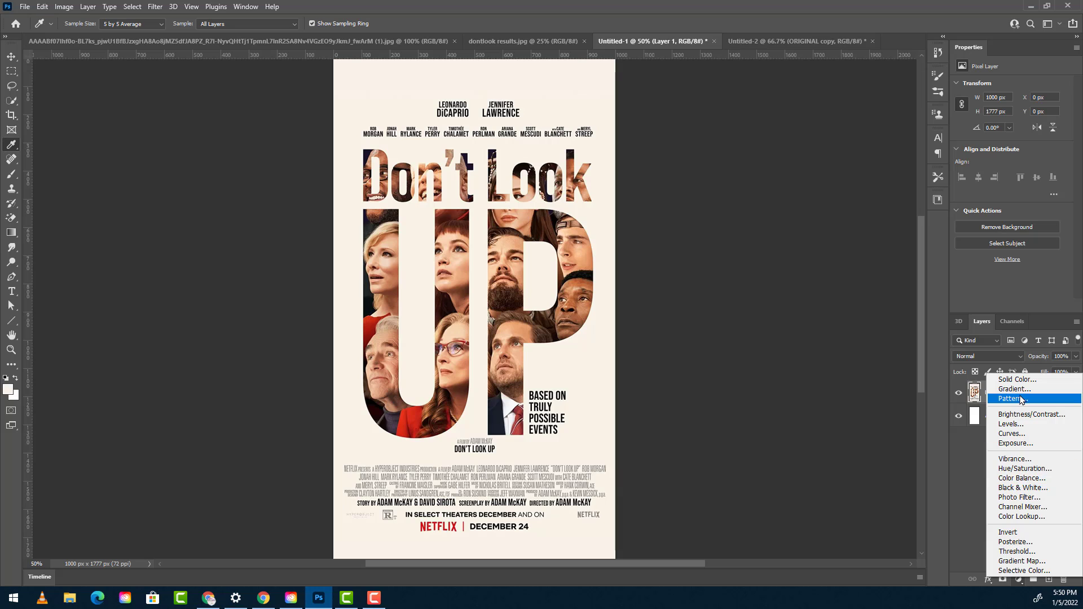
click(1007, 379)
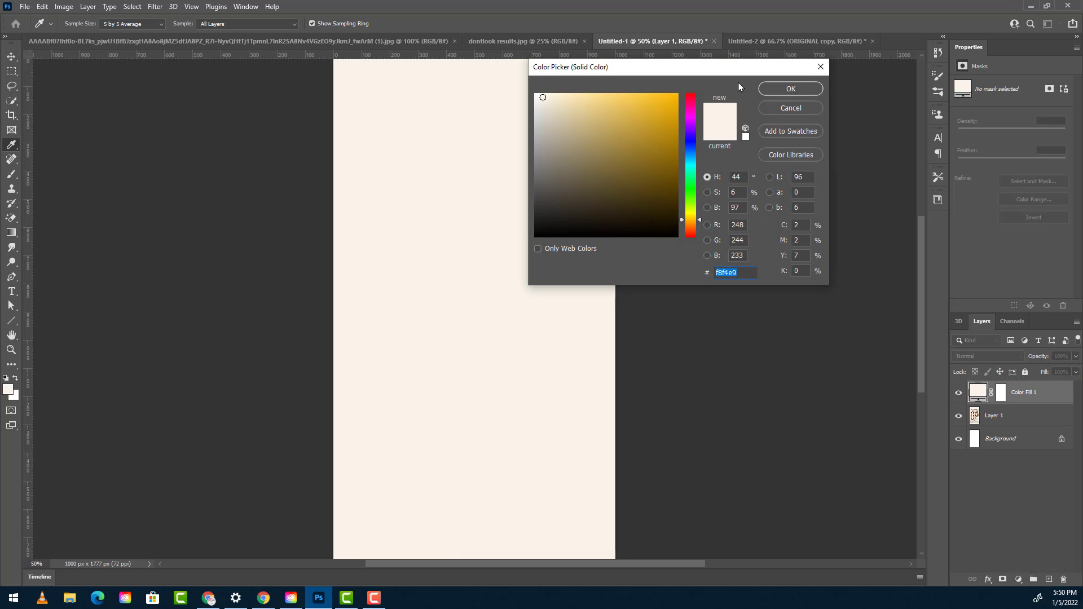
click(788, 89)
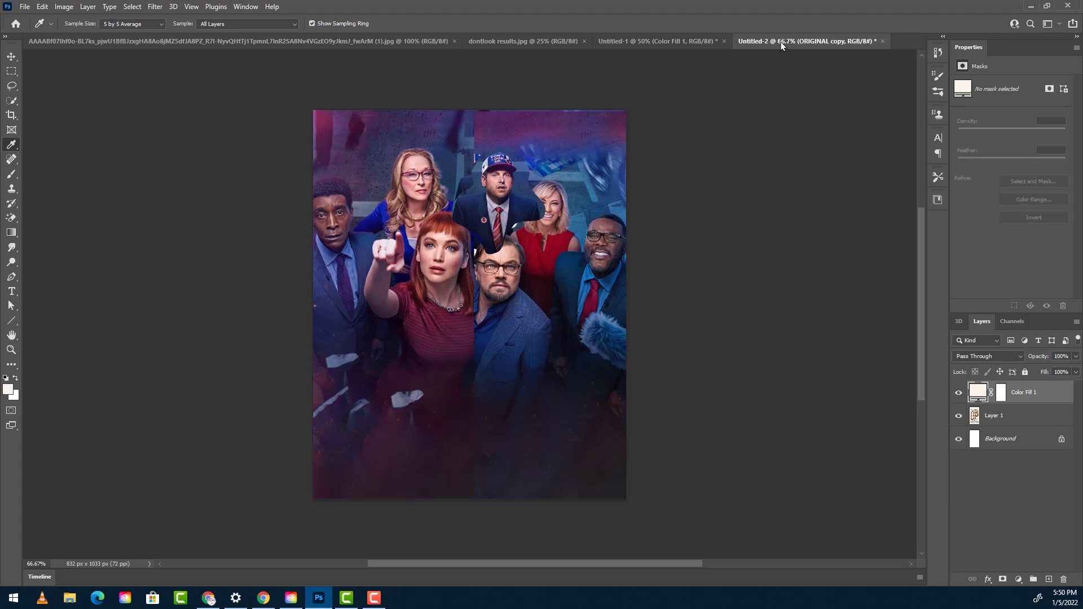
- Look over the cast composite in Untitled-2 and the original wide cast photo
click(781, 42)
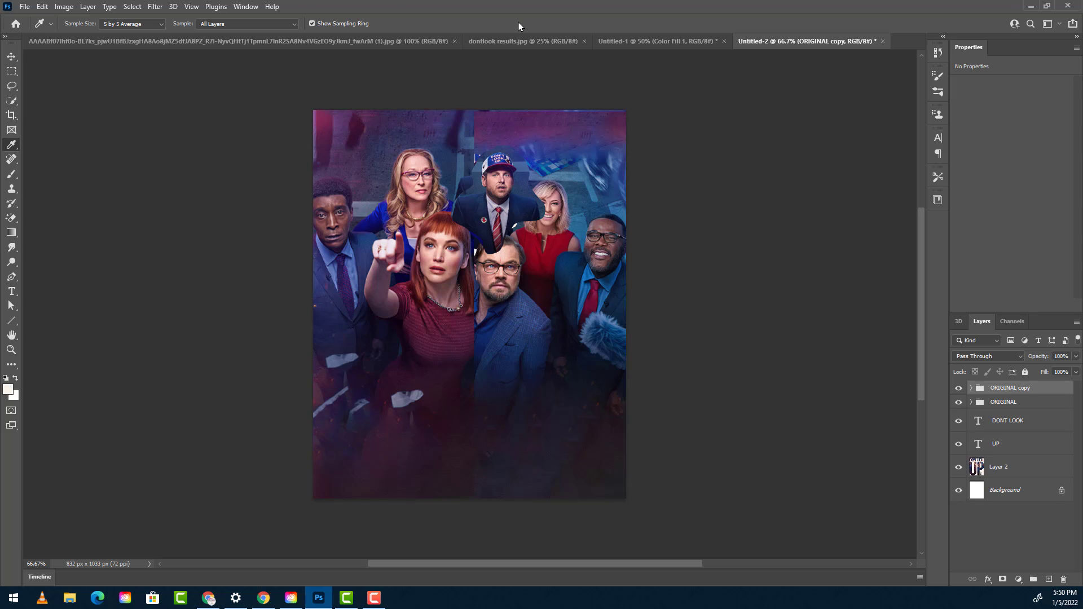
click(333, 42)
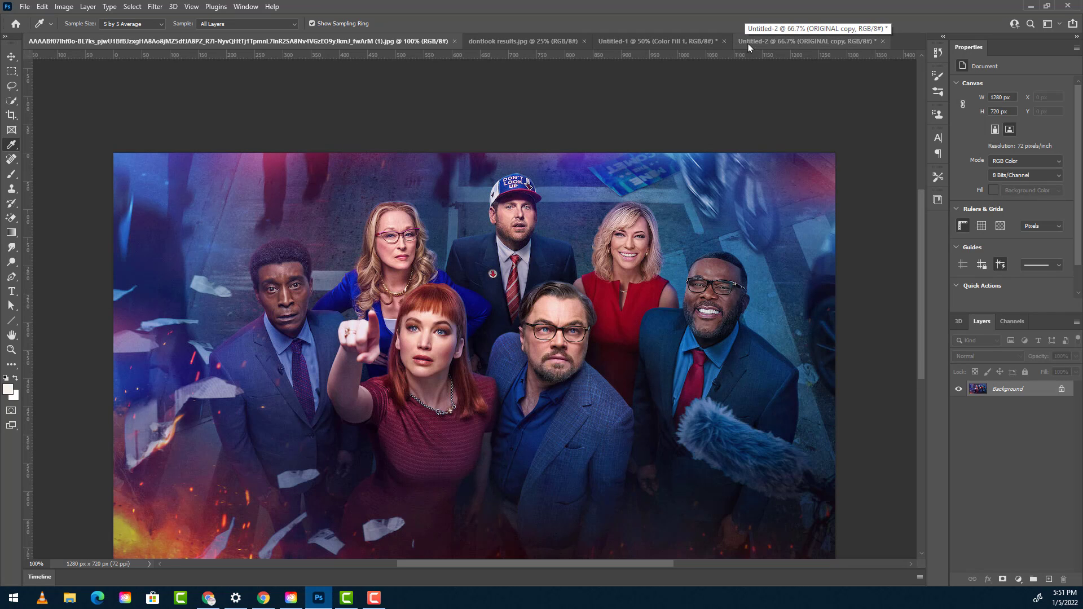
click(763, 43)
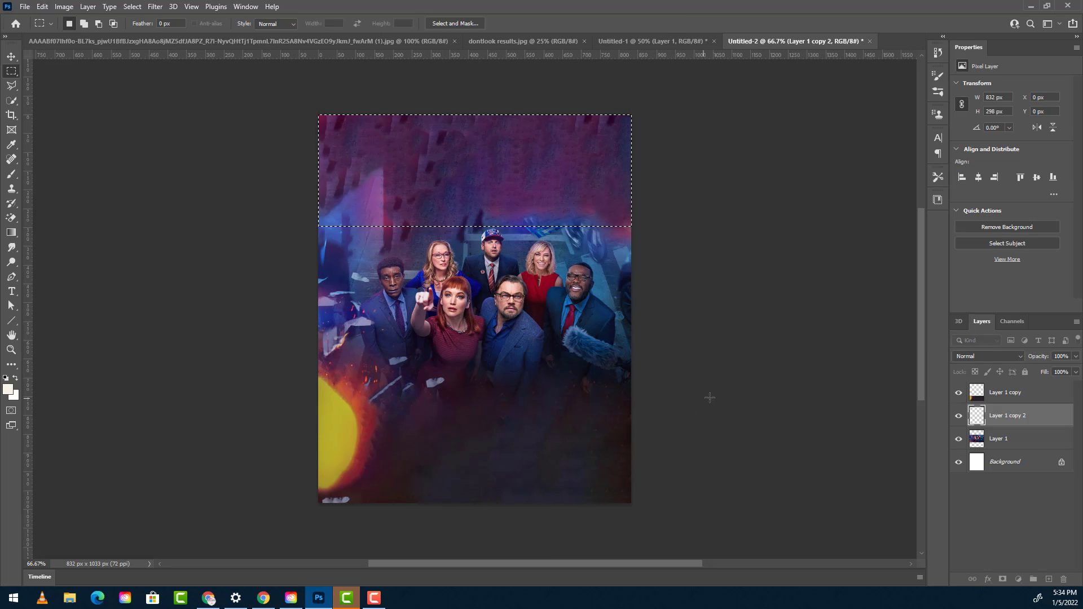
- Deselect, add the text UP in Bebas Neue Regular at 400 pt, and place its layer above the photo layers
key(ctrl+d)
key(t)
click(162, 24)
click(628, 42)
click(161, 24)
text(be)
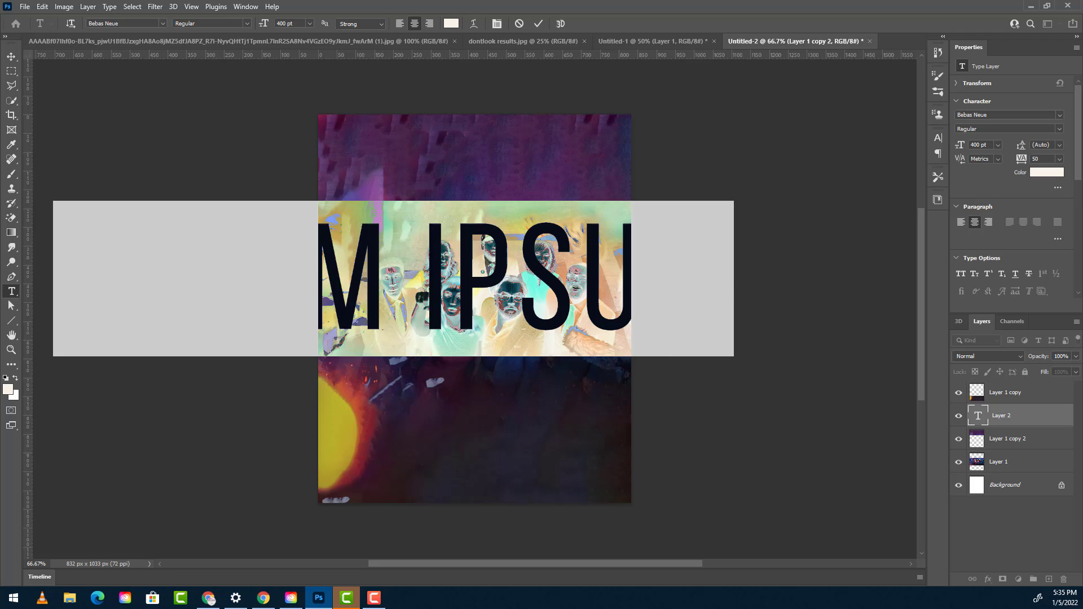
text(UP)
drag(1009, 416, 1023, 388)
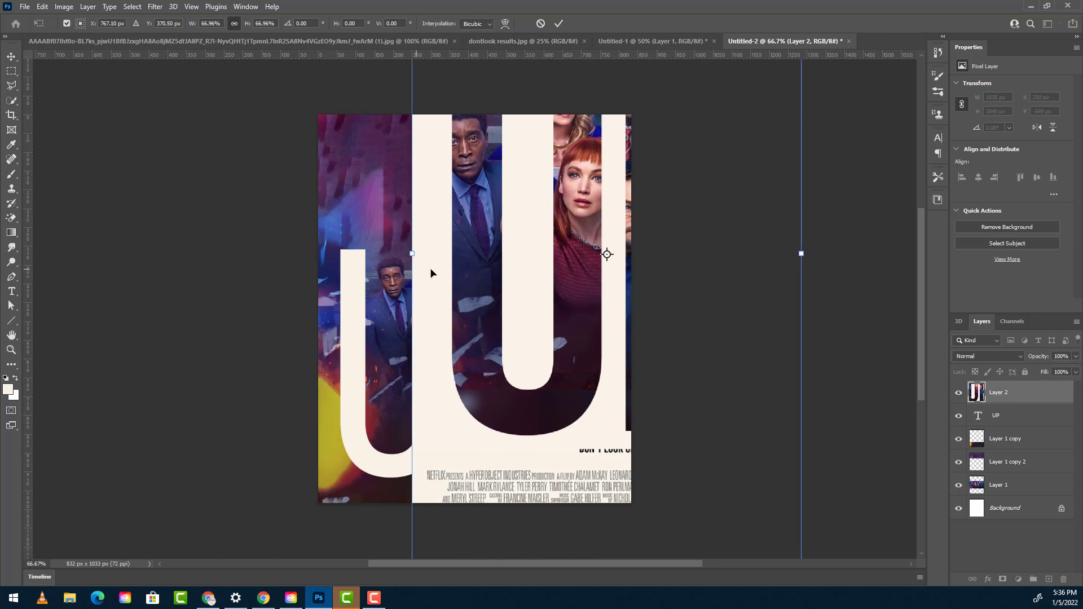
- Overlay the finished poster as a 39% opacity reference layer, scaled so its title lettering fills the canvas
drag(431, 270, 330, 316)
key(Return)
key(ctrl+t)
mouse_move(647, 324)
mouse_down()
mouse_move(665, 307)
mouse_move(641, 317)
mouse_move(656, 326)
mouse_up()
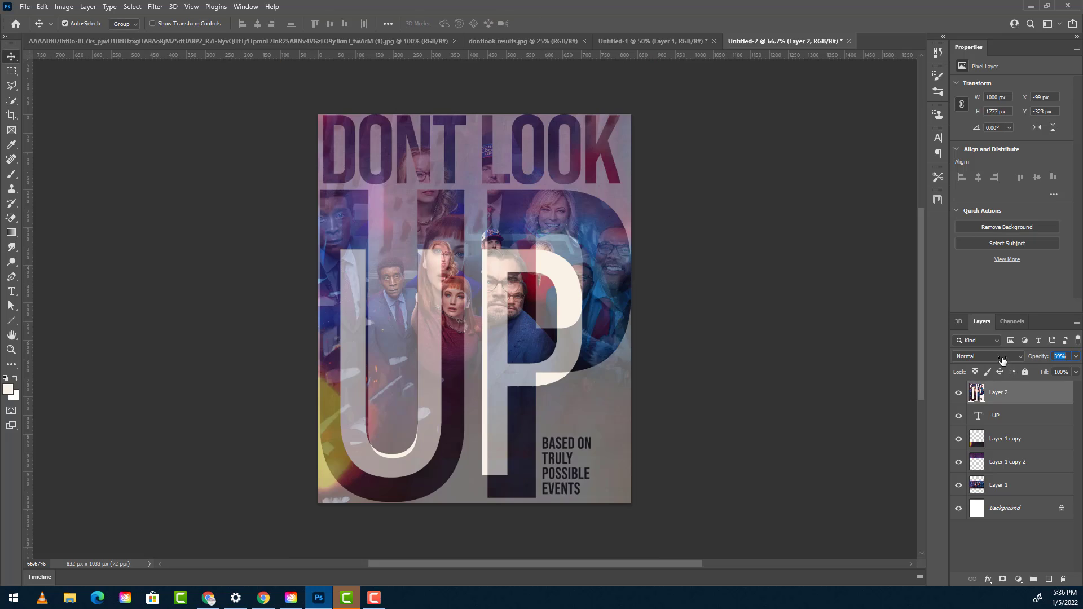
- Scale the Bebas Neue Pro Bold UP text to 294.23% so it covers the reference poster's UP lettering
drag(512, 107, 512, 116)
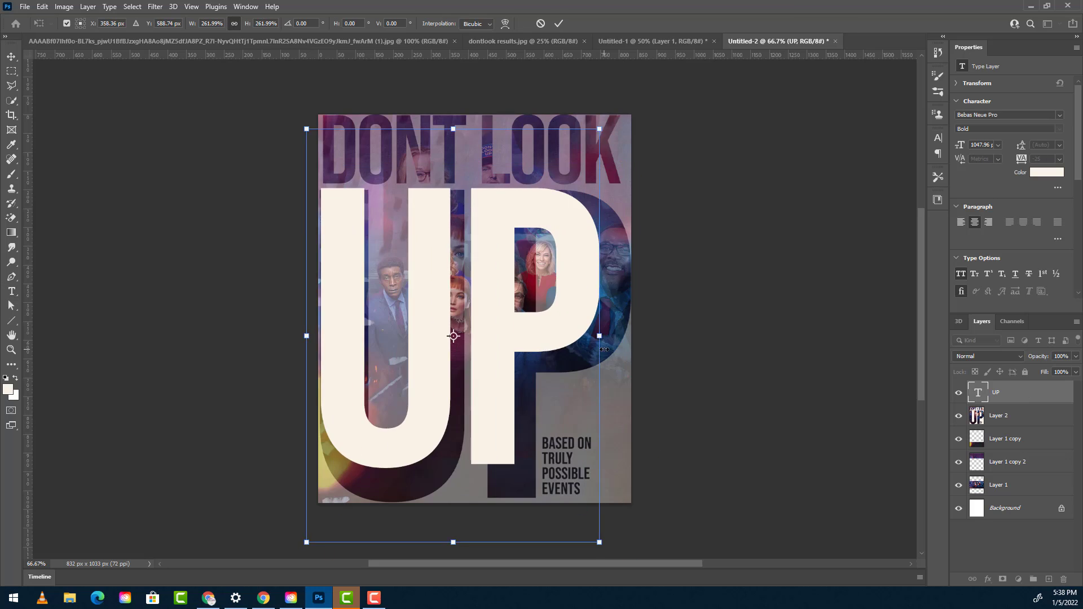
drag(585, 339, 636, 338)
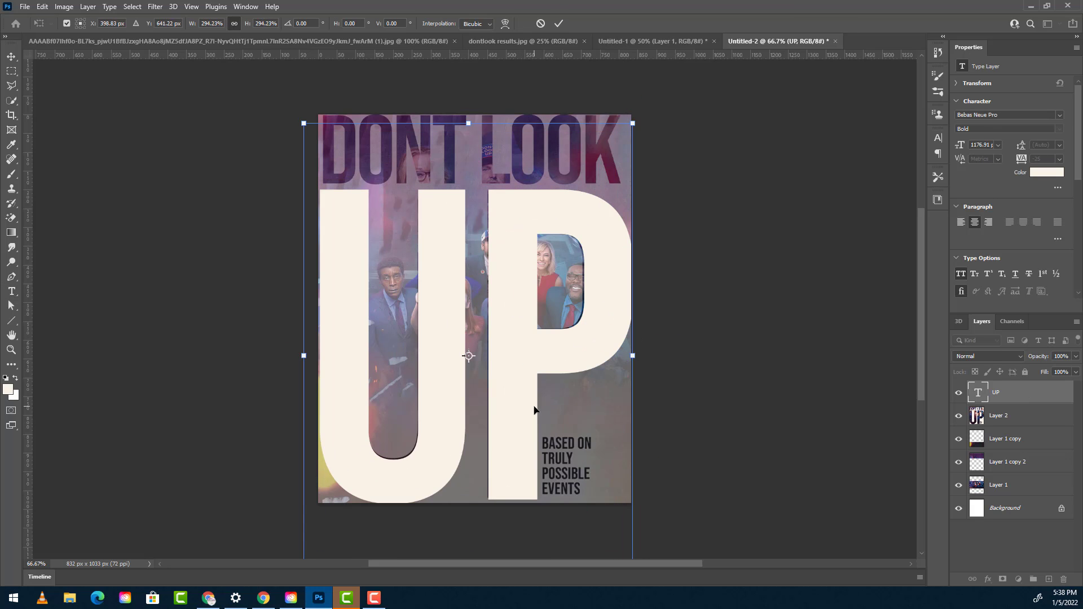
key(Return)
- Merge the photo layers and enlarge Layer 1 copy 2 to 176.18%, clipped to the UP text with faces inside the U
right_click(1015, 462)
click(995, 446)
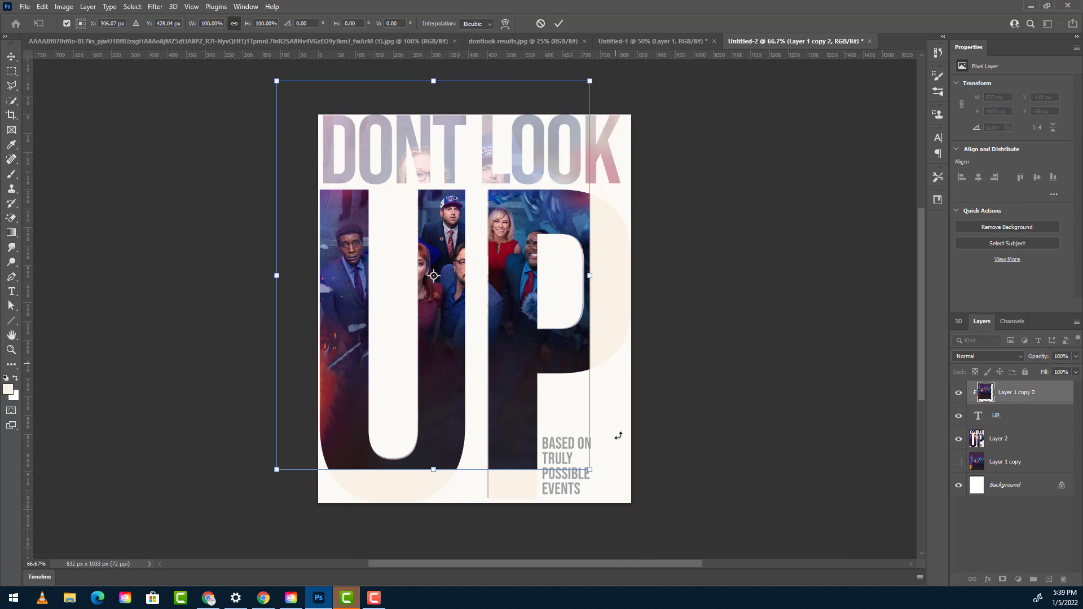
drag(587, 273, 703, 245)
drag(644, 262, 792, 254)
drag(712, 265, 667, 269)
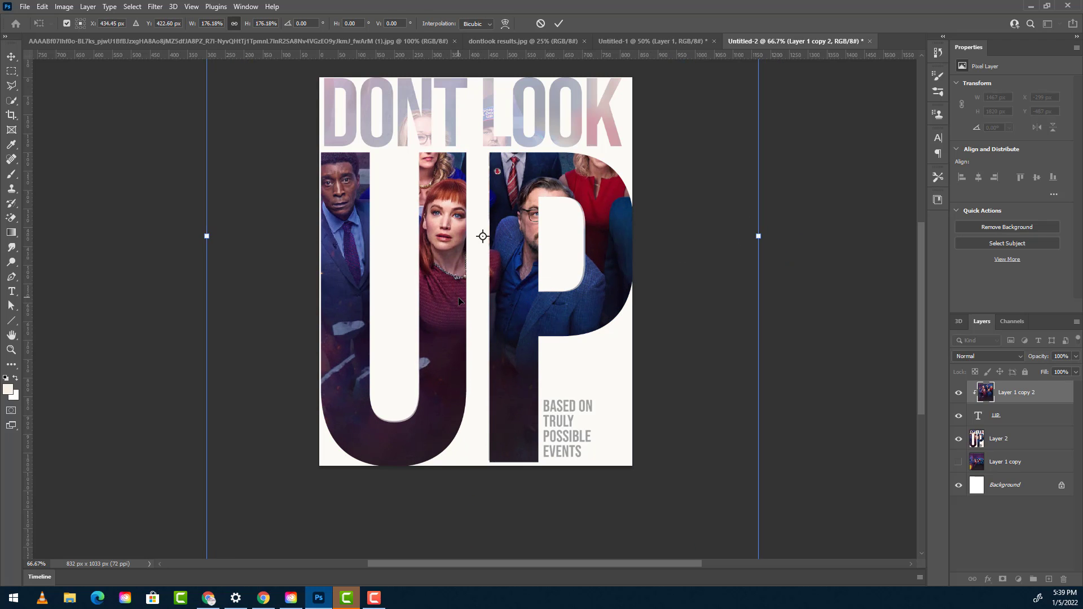
key(Return)
- Hide the reference layer and mask out the half of Layer 1 copy 2 that lies over the P
click(958, 438)
click(1002, 579)
right_click(11, 86)
click(52, 85)
click(12, 71)
drag(481, 79, 750, 497)
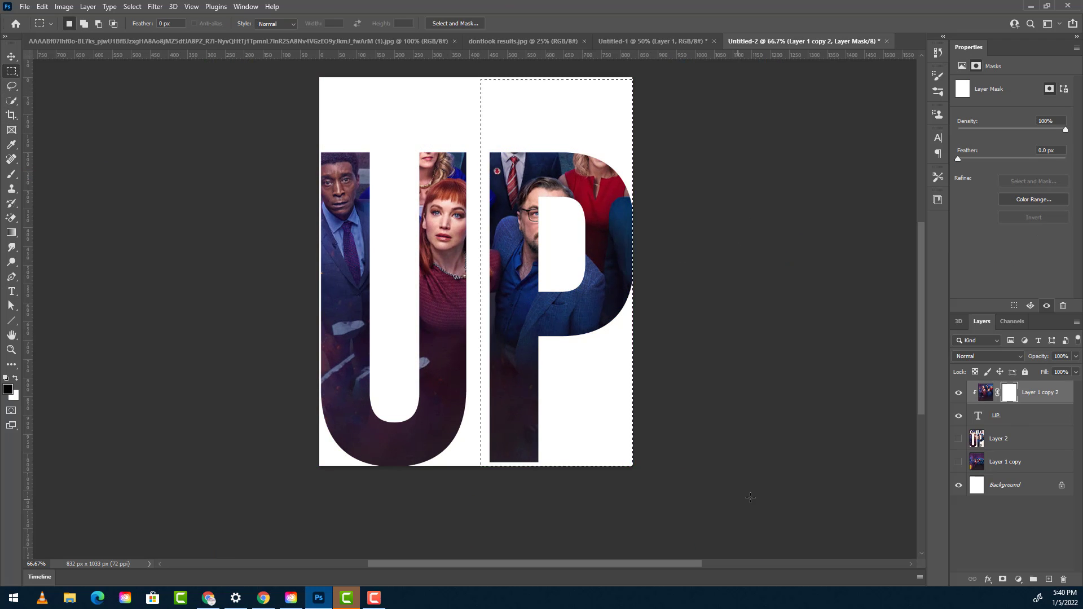
key(alt+BackSpace)
key(ctrl+d)
- Hide Layer 1 copy 2, move the visible Layer 1 copy directly above the UP text and clip it to the text
click(958, 392)
drag(1005, 462, 1009, 405)
click(958, 416)
alt+click(1013, 427)
alt+click(1013, 426)
- Enlarge the Layer 1 copy photo to about 1287 x 1597 px and position it so the faces fill the P
key(v)
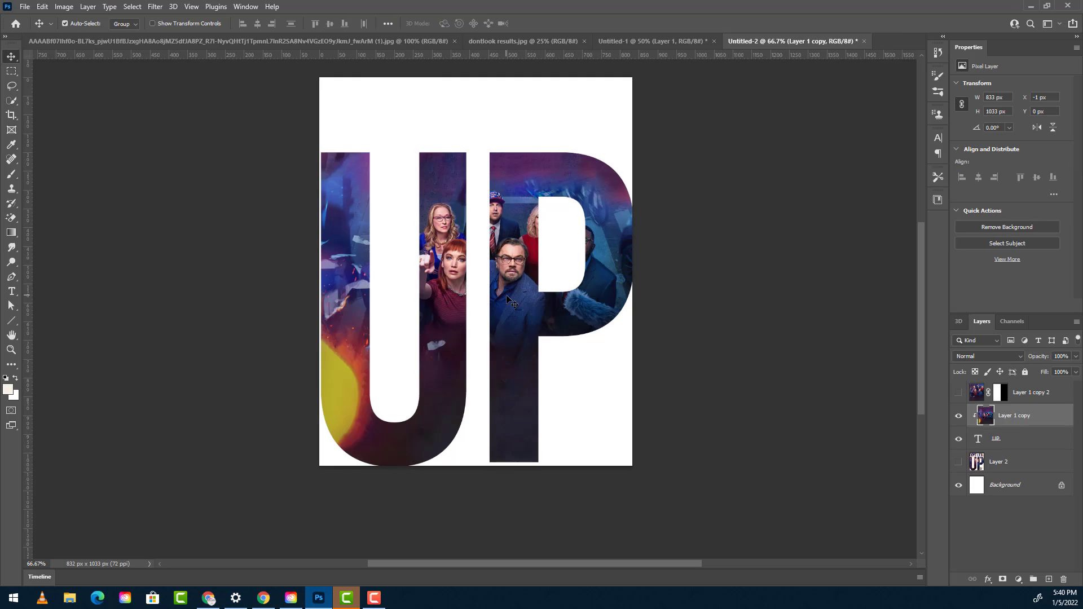
key(ctrl+t)
drag(632, 272, 781, 271)
drag(656, 336, 563, 333)
drag(687, 268, 710, 269)
drag(661, 280, 619, 267)
key(Return)
- Add a layer mask to Layer 1 copy and mask out the half that lies over the U
click(1002, 579)
click(11, 71)
drag(316, 73, 479, 496)
key(alt+BackSpace)
key(ctrl+d)
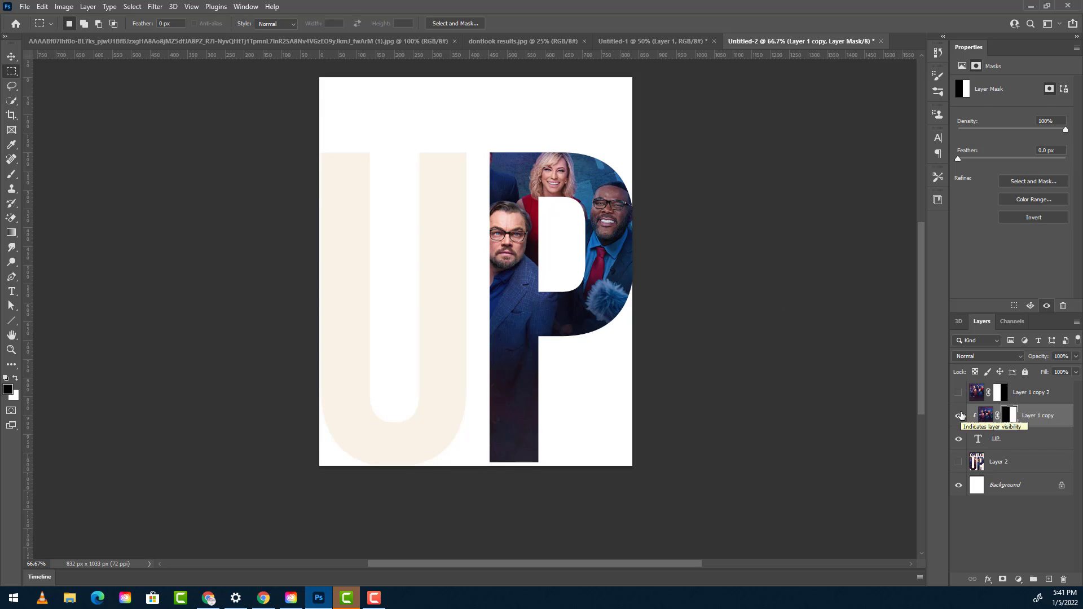
- Reveal the full Layer 1 copy photo by unclipping it, hiding the UP text and disabling its layer mask
alt+click(994, 427)
click(958, 439)
shift+click(1000, 415)
- Lasso the man in the cap with a 5 px feather and cut him out of the Layer 1 copy photo
click(11, 86)
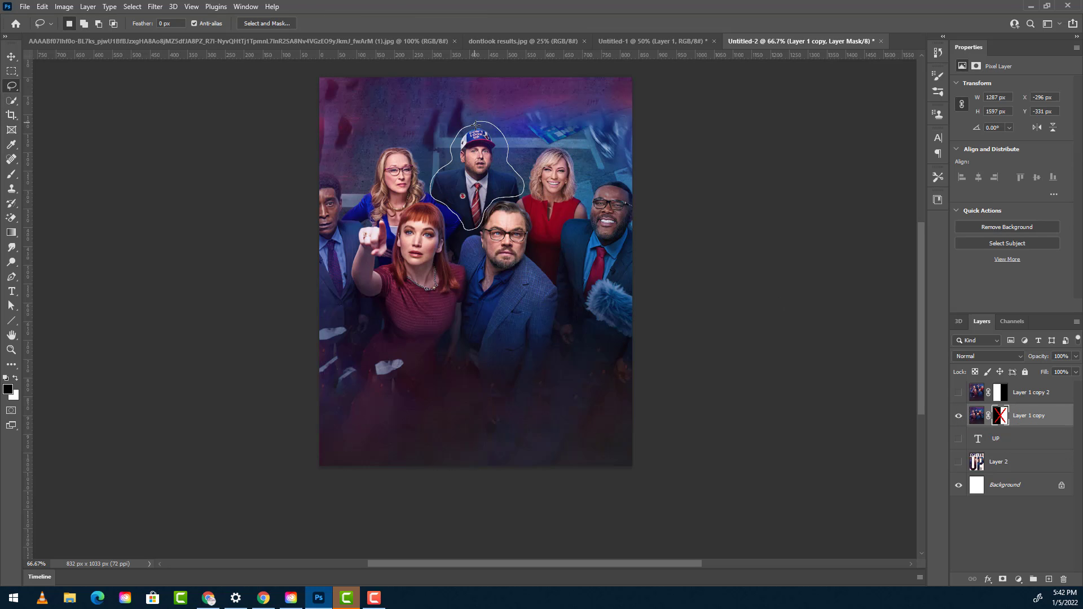
drag(476, 126, 477, 122)
click(42, 7)
click(53, 74)
click(977, 416)
click(42, 7)
click(54, 73)
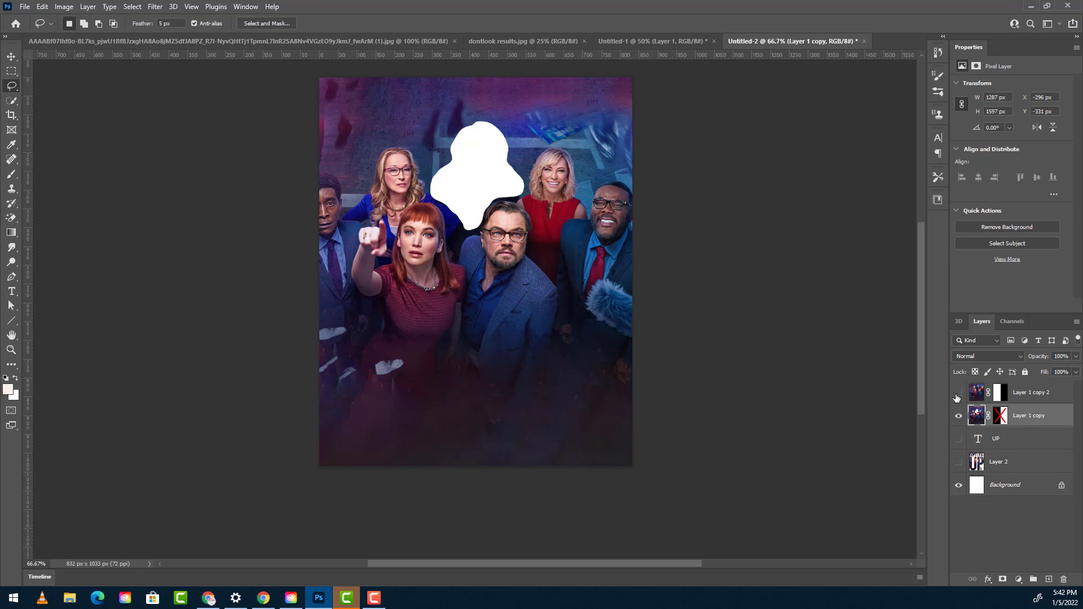
- Paste the man in the cap on a new layer and position him over the cut-out gap
key(ctrl+v)
key(v)
drag(476, 271, 485, 161)
- Show the UP text and Layer 1 copy 2, and clip all three photo layers to the text
click(958, 462)
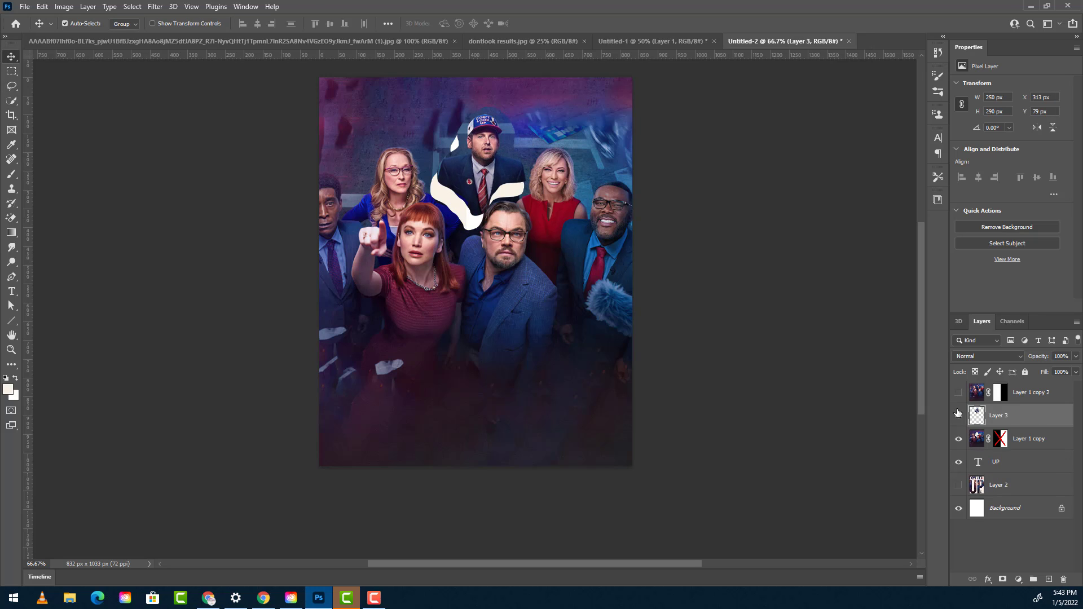
click(958, 392)
alt+click(994, 450)
alt+click(994, 427)
alt+click(994, 404)
- Hide the UP text and add a DON'T LOOK text at 200 pt above the reference layer
click(1017, 459)
click(11, 291)
click(958, 462)
click(1041, 492)
click(342, 118)
drag(395, 226, 451, 331)
drag(295, 23, 182, 23)
text(200DON'T LOOK)
- Show the reference poster and scale the DON'T LOOK text to 250.67 pt over the reference title
click(959, 508)
click(1008, 485)
key(v)
key(ctrl+t)
drag(571, 139, 621, 153)
drag(548, 125, 549, 133)
drag(473, 160, 476, 163)
key(Return)
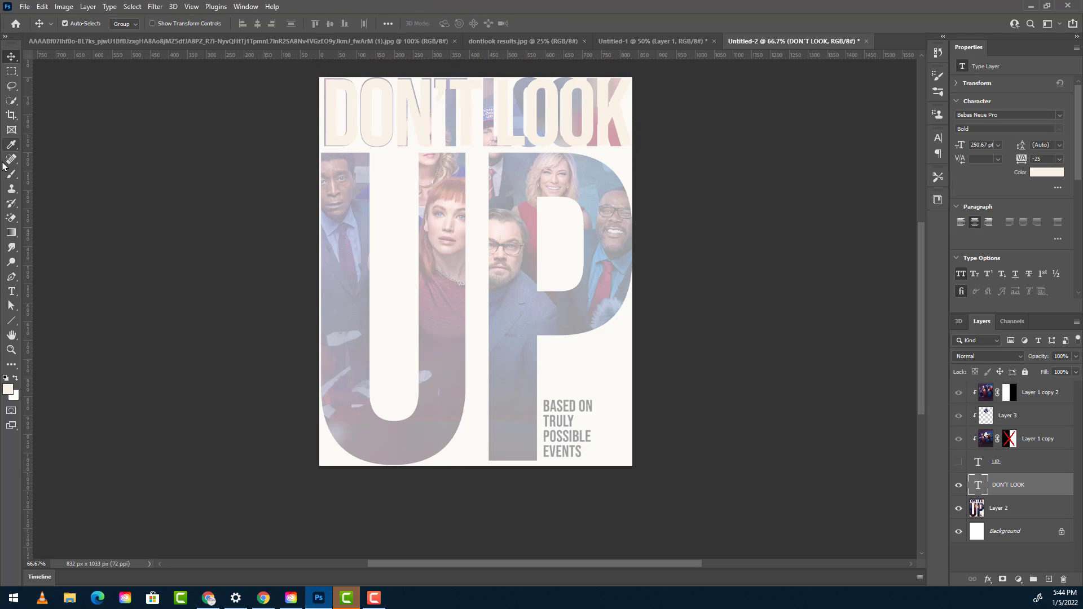
- Remove the apostrophe so the title reads DONT LOOK, and set the tracking of LOOK to -5
click(11, 291)
click(439, 112)
key(BackSpace)
drag(539, 206, 532, 204)
key(ctrl+a)
click(1059, 159)
click(1048, 212)
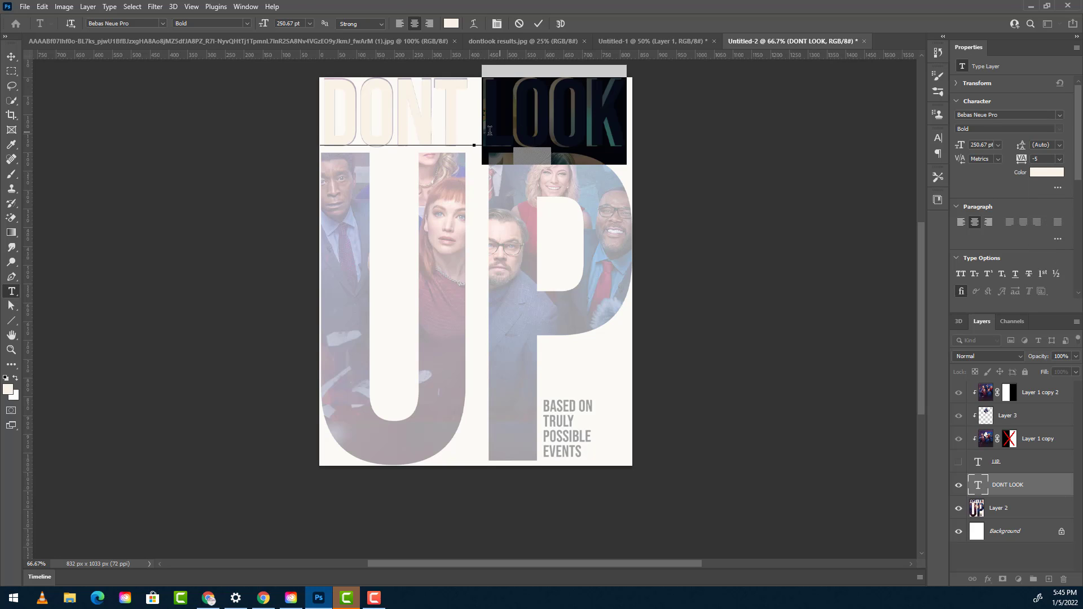
key(ctrl+Return)
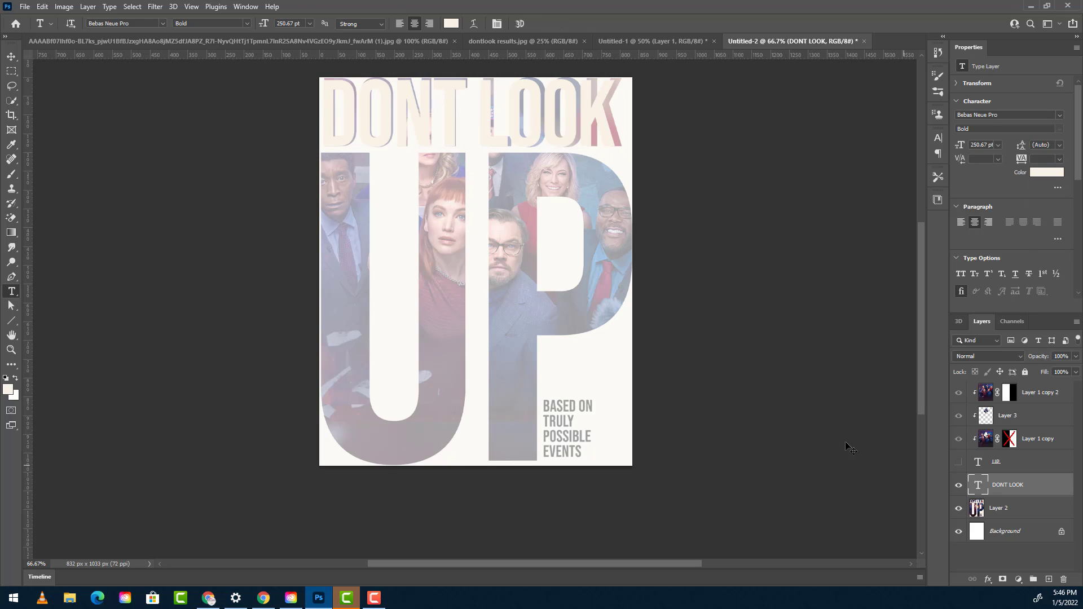
- Fine-tune the placement of the DONT LOOK text over the reference poster's title
key(ctrl+t)
drag(616, 167, 621, 168)
key(Return)
- Show the UP text, move DONT LOOK above it, and clip the three photo layers to DONT LOOK alone
click(958, 462)
drag(1022, 488, 1036, 455)
alt+click(1035, 450)
alt+click(1036, 450)
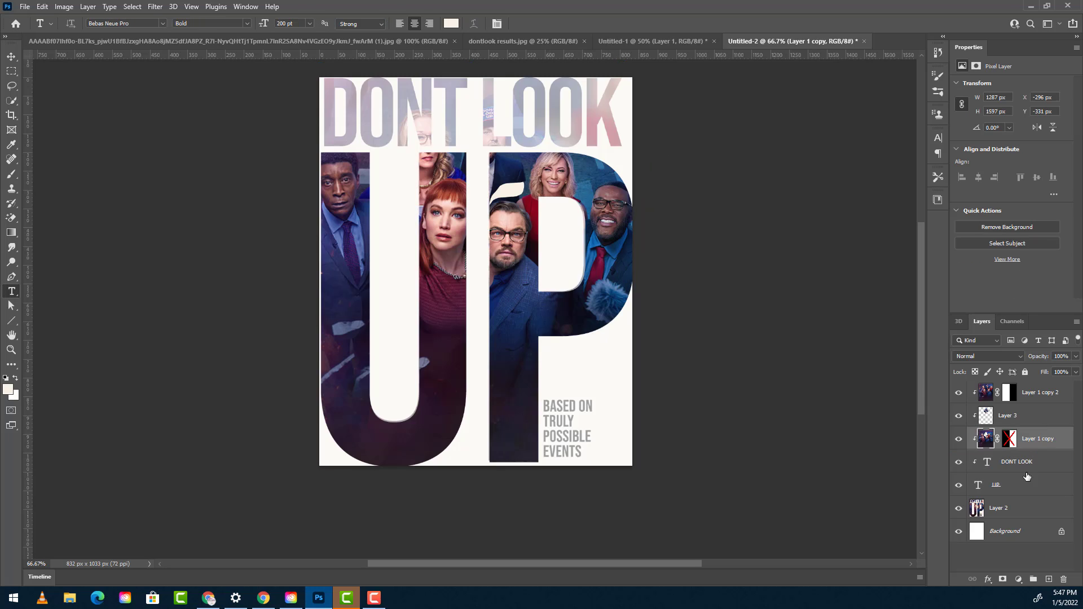
alt+click(1026, 473)
alt+click(1030, 450)
alt+click(1034, 426)
alt+click(1033, 404)
- Hide the rulers and shift the man in the cap to about X 334 px, Y 81 px
key(v)
key(ctrl+r)
drag(489, 171, 488, 177)
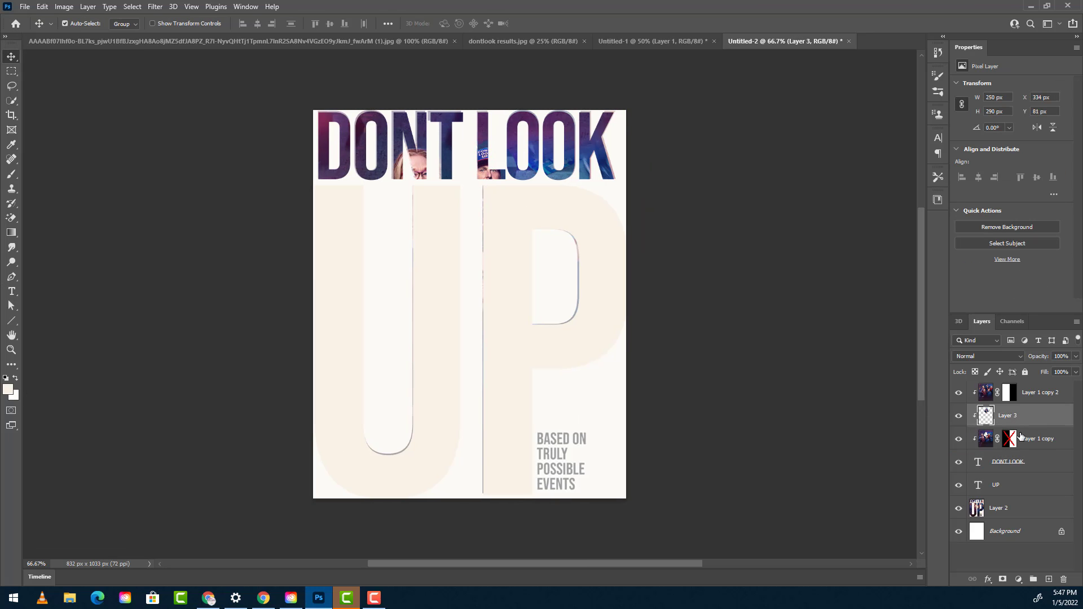
- Group the three photo layers as ORIGINAL and duplicate the group
shift+click(1037, 443)
shift+click(1000, 392)
key(ctrl+g)
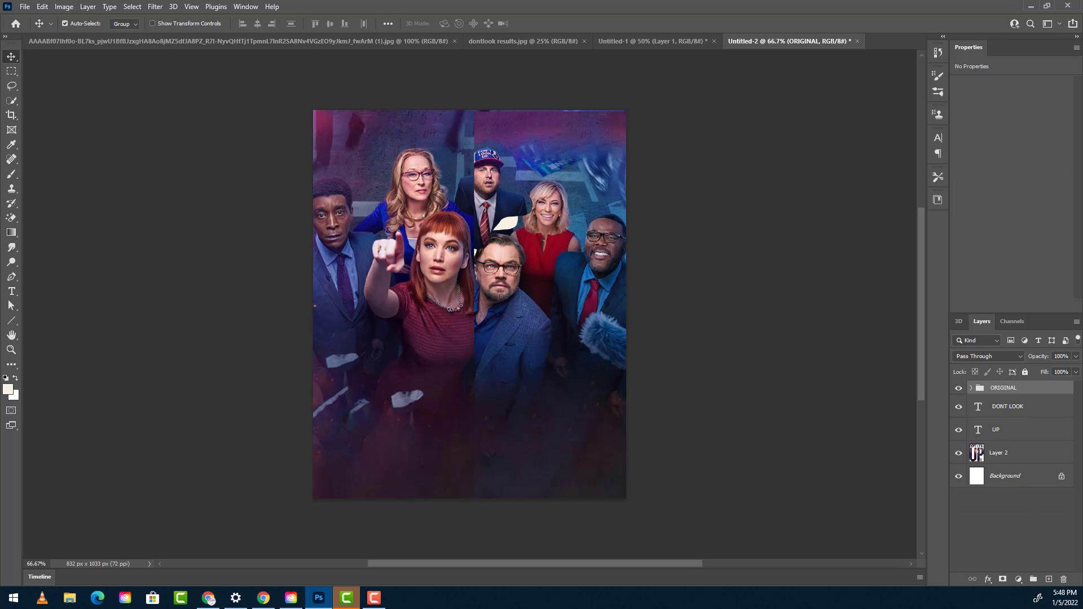
key(ctrl+j)
- In the ORIGINAL copy group, enable the Layer 1 copy mask and move Layer 3 to the top of the group
click(970, 388)
right_click(1009, 453)
click(1033, 461)
drag(1032, 430, 1030, 396)
key(ctrl+z)
- Turn off Auto-Select and move the man in the cap to about X 368 px, Y 94 px
click(64, 23)
drag(488, 180, 512, 201)
key(ctrl+t)
key(Return)
click(971, 388)
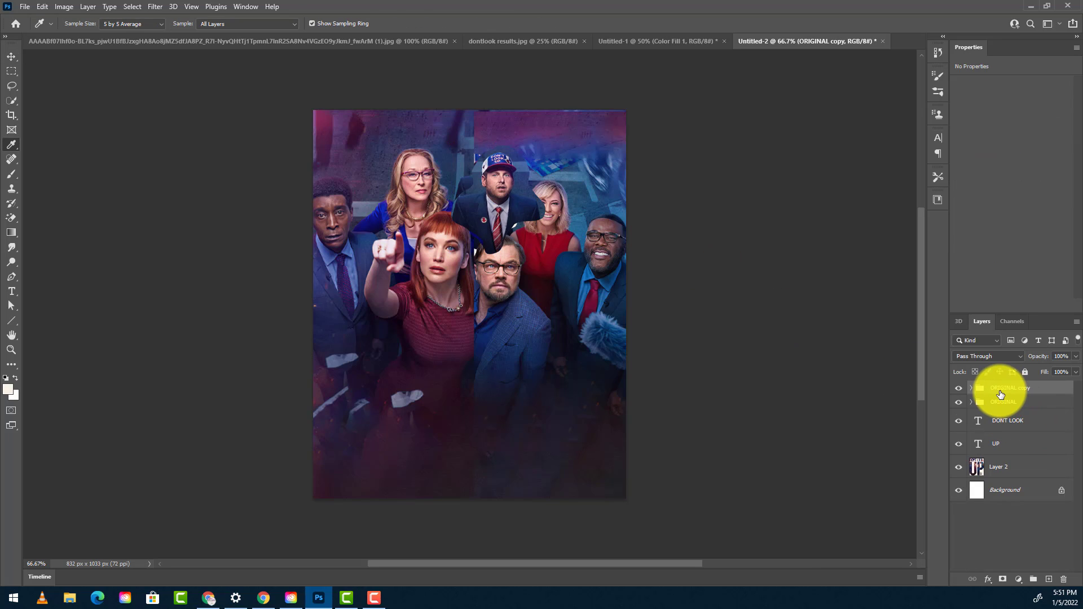
- Paste the copied cutout of the man in the cap into the Untitled-1 document
key(ctrl+t)
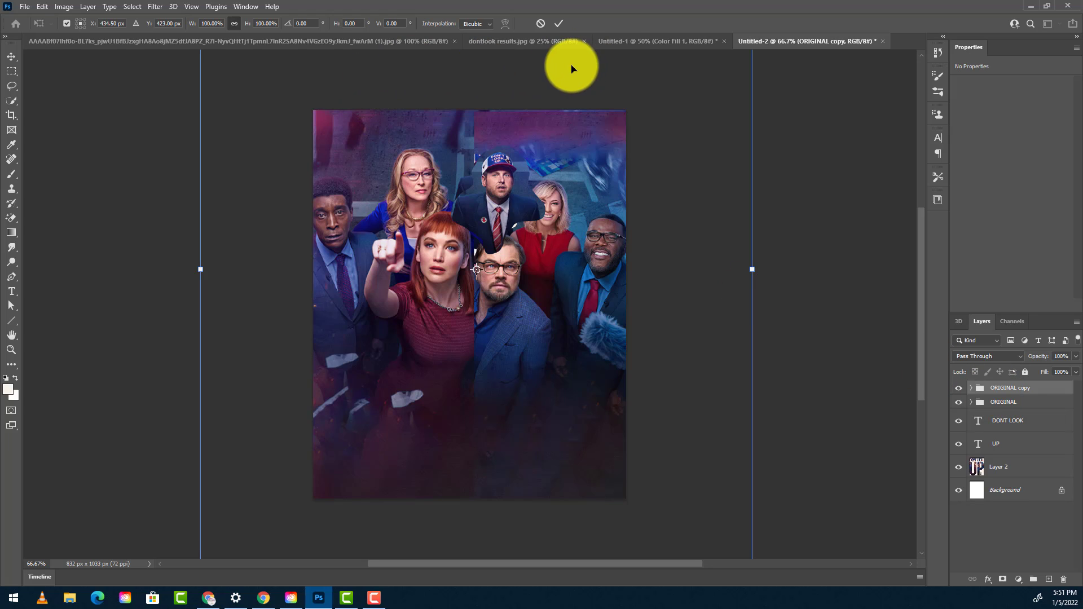
click(625, 44)
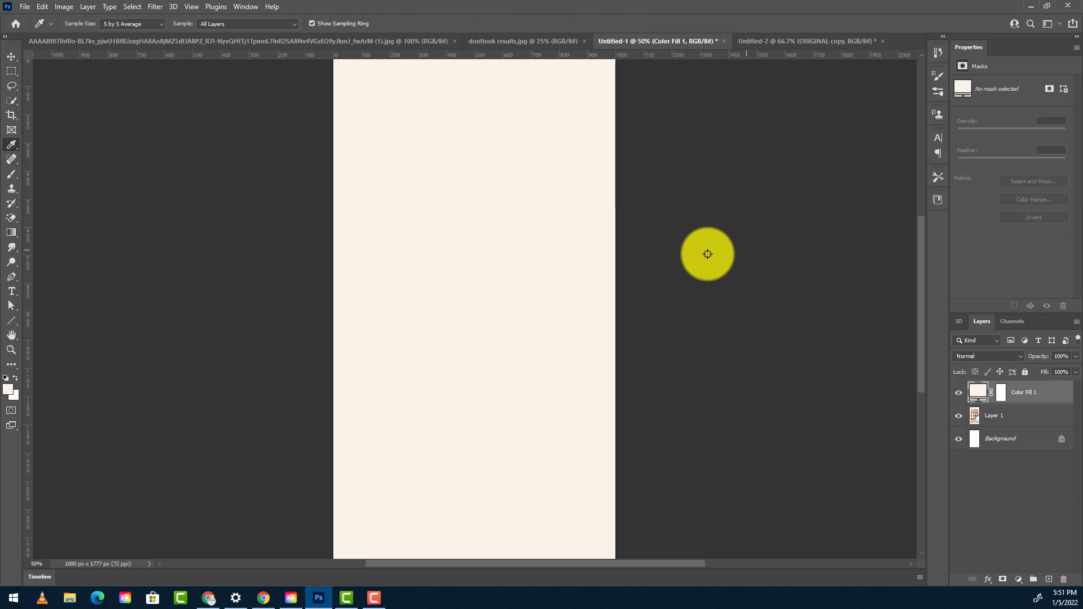
key(ctrl+v)
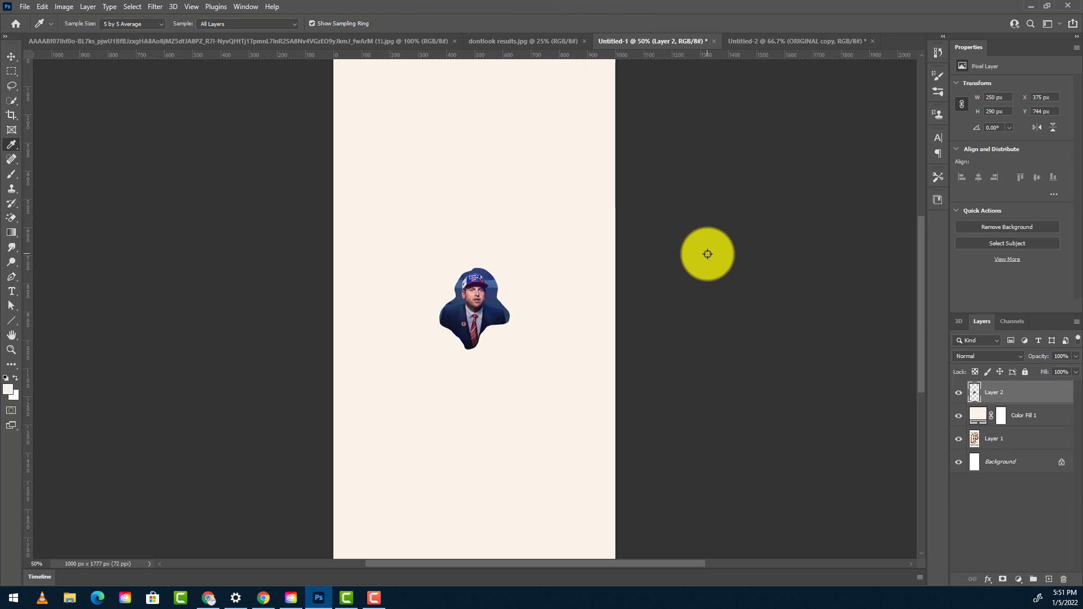
- Copy Layer 3, Layer 1 copy 2 and Layer 1 copy from the ORIGINAL copy group in Untitled-2 into Untitled-1
click(756, 42)
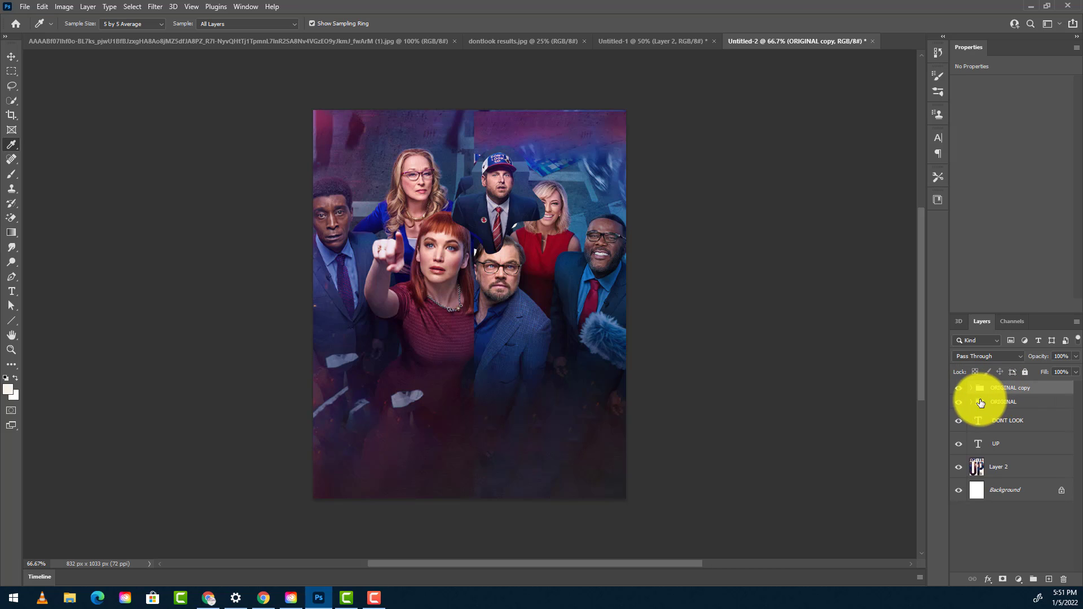
click(971, 388)
click(1008, 406)
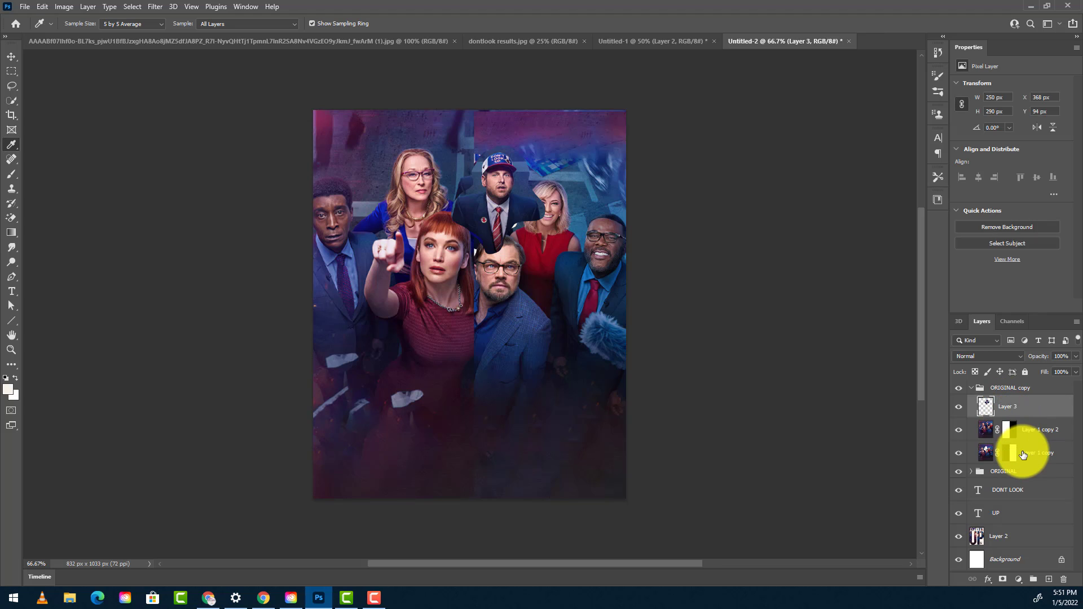
shift+click(1025, 455)
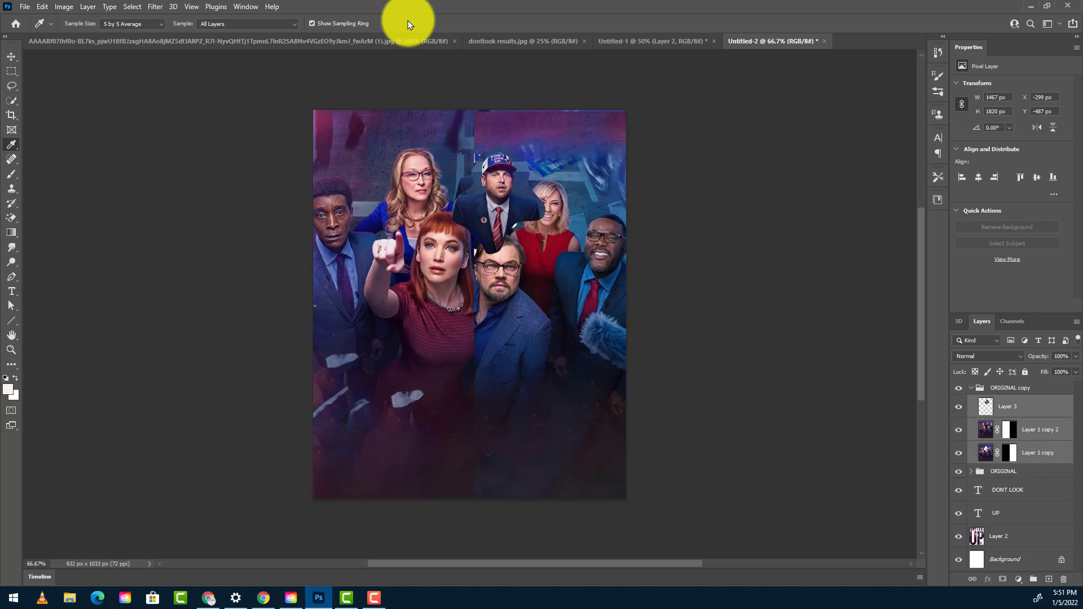
click(628, 43)
drag(628, 42, 725, 312)
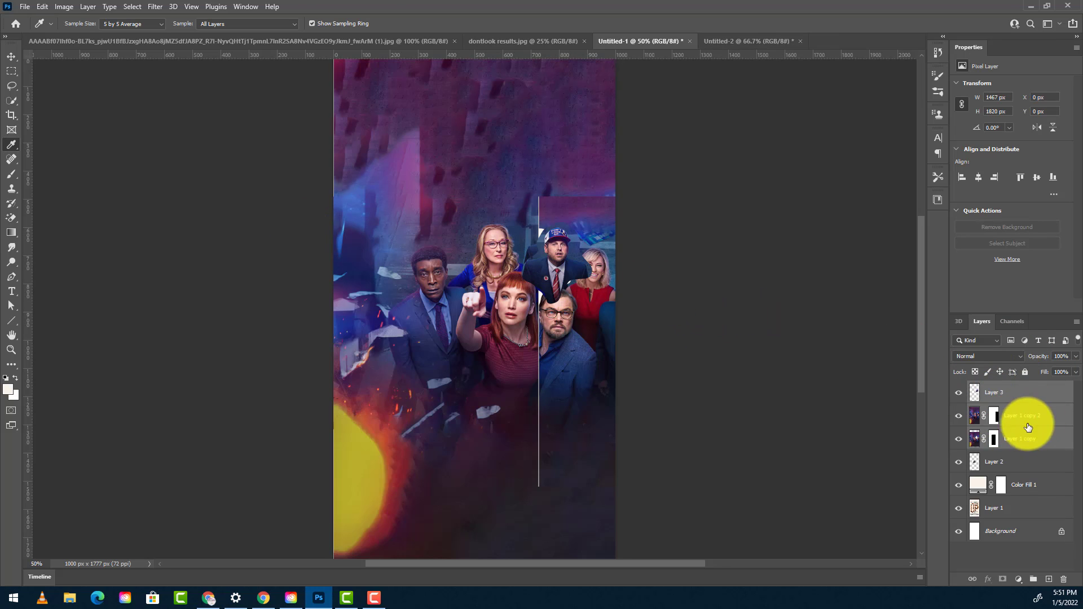
- Delete Layer 2, and move Layer 3, Layer 1 copy 2 and Layer 1 copy directly below Layer 1
drag(1009, 461, 1064, 579)
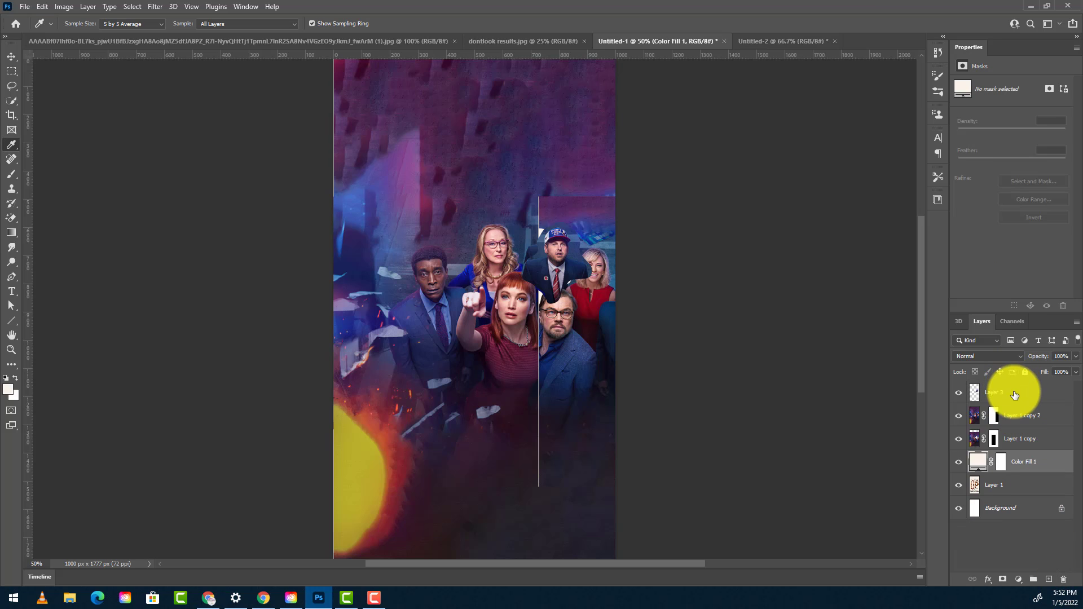
click(1015, 391)
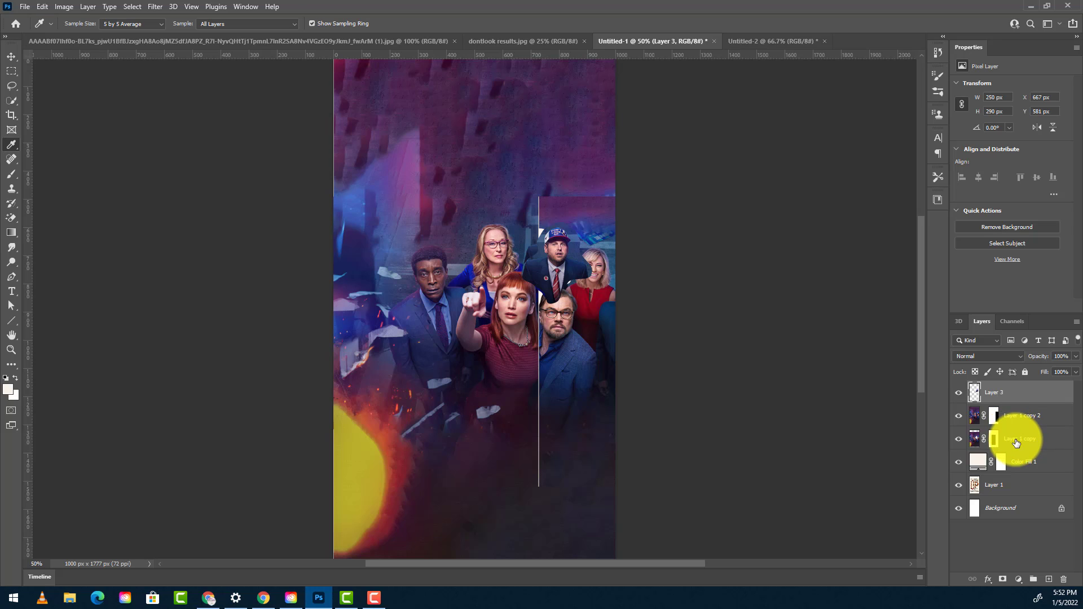
shift+click(1015, 442)
drag(1023, 435, 1022, 492)
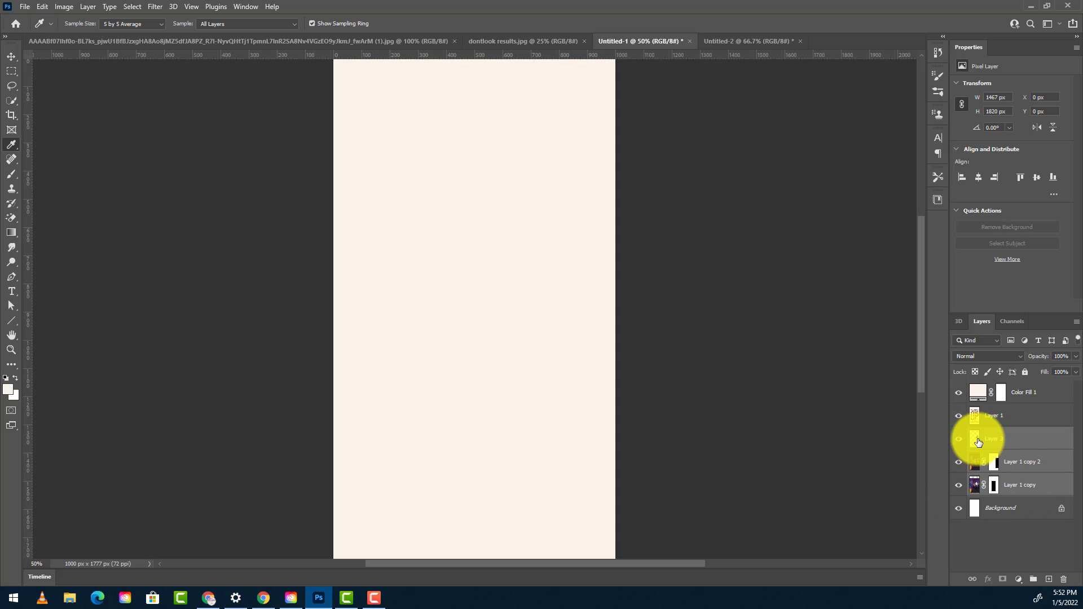
- Hide Layer 1 and Color Fill 1, and shift the three cast layers together to about X -220 px, Y -26 px
click(958, 416)
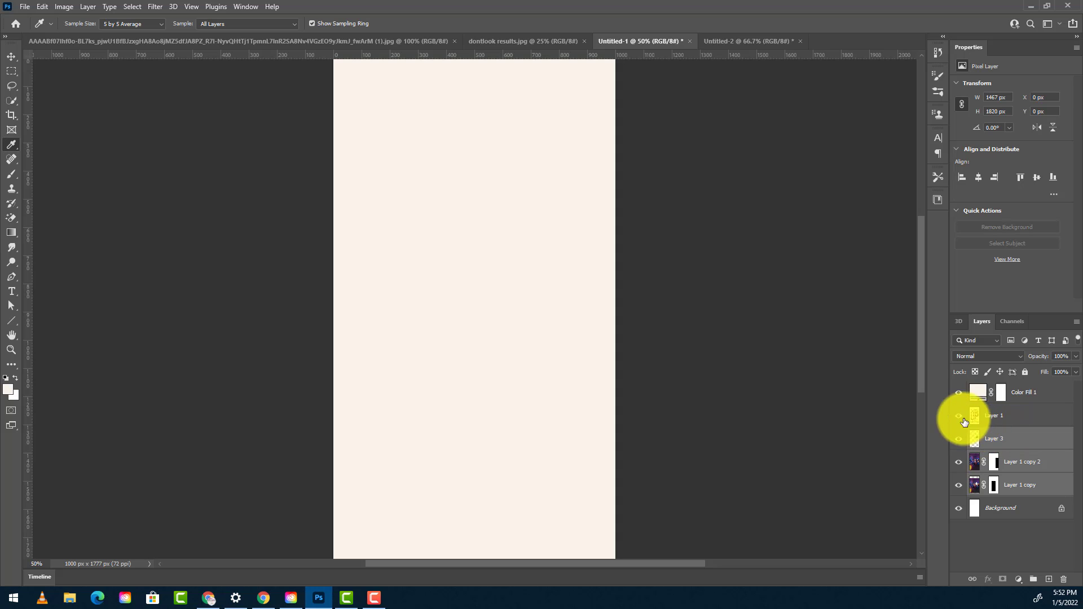
click(958, 392)
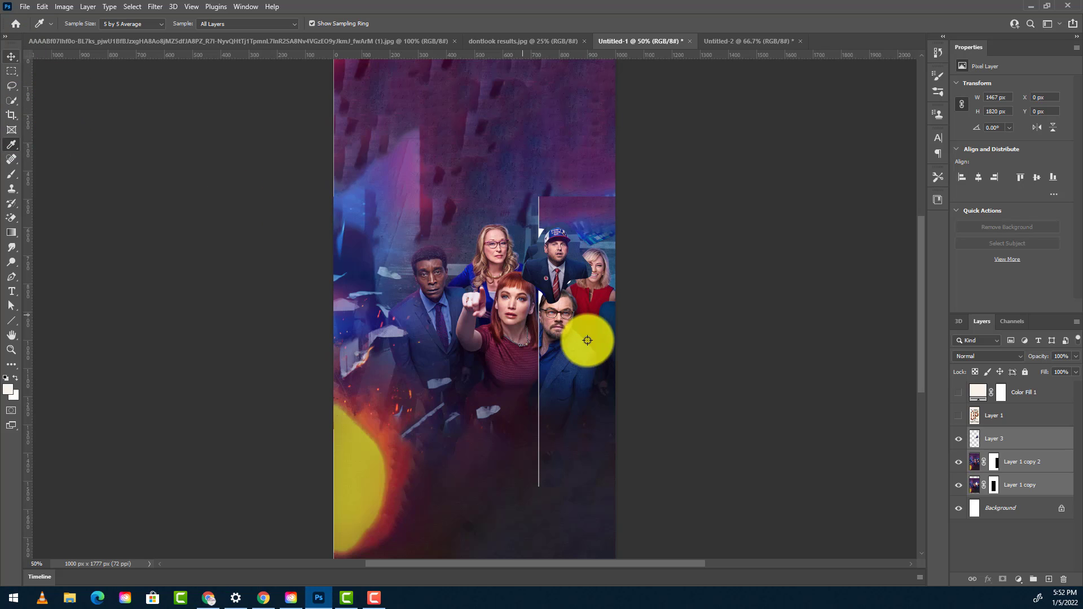
key(ctrl+t)
drag(511, 326, 448, 319)
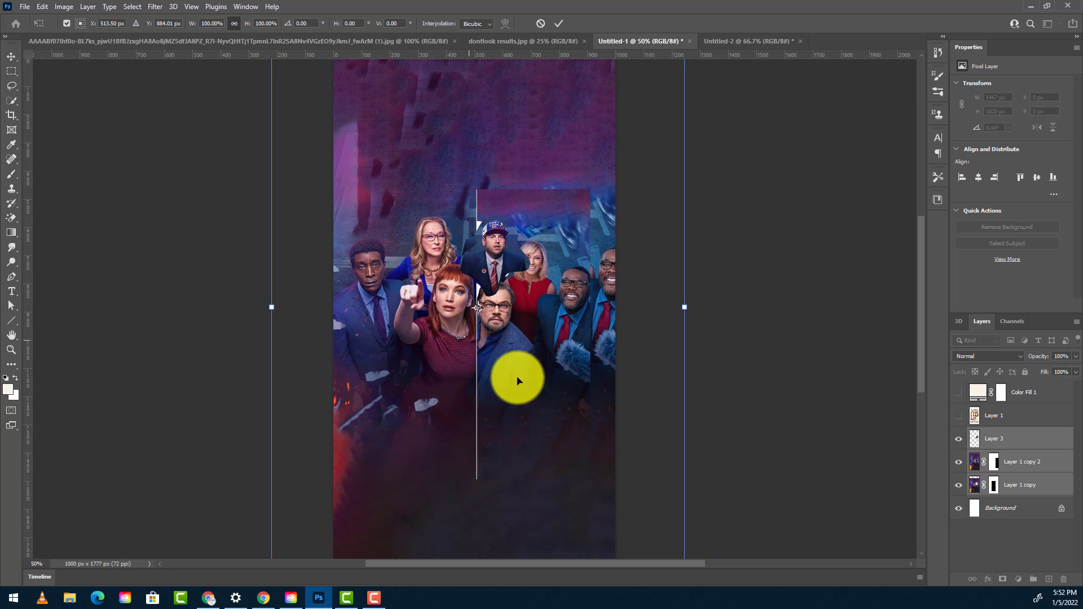
key(Return)
key(i)
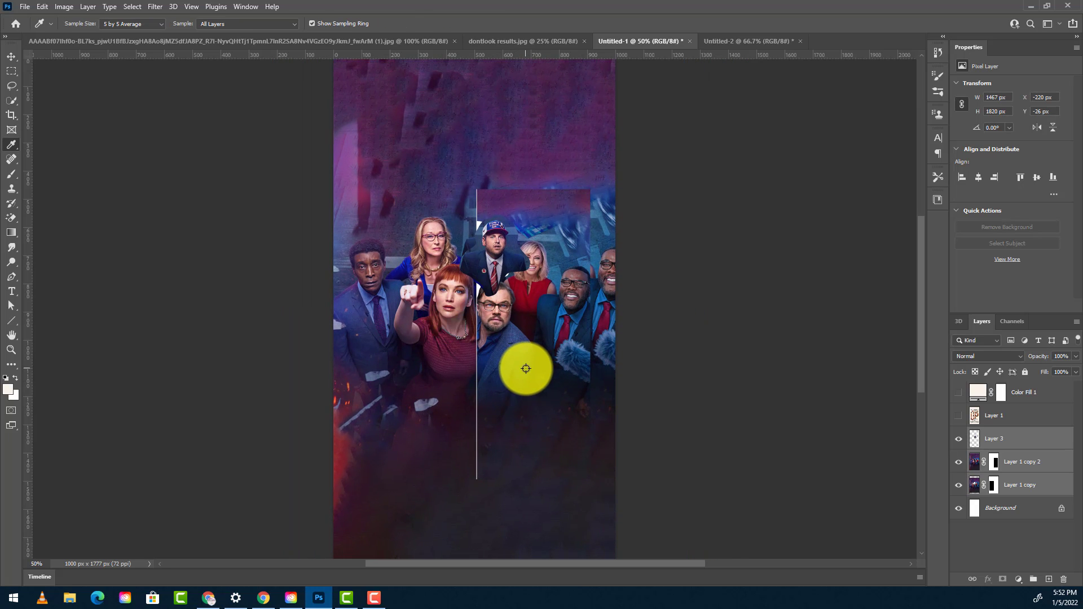
- Copy the DONT LOOK and UP text layers from Untitled-2 and paste them above Layer 1 copy 2 in Untitled-1
click(1008, 473)
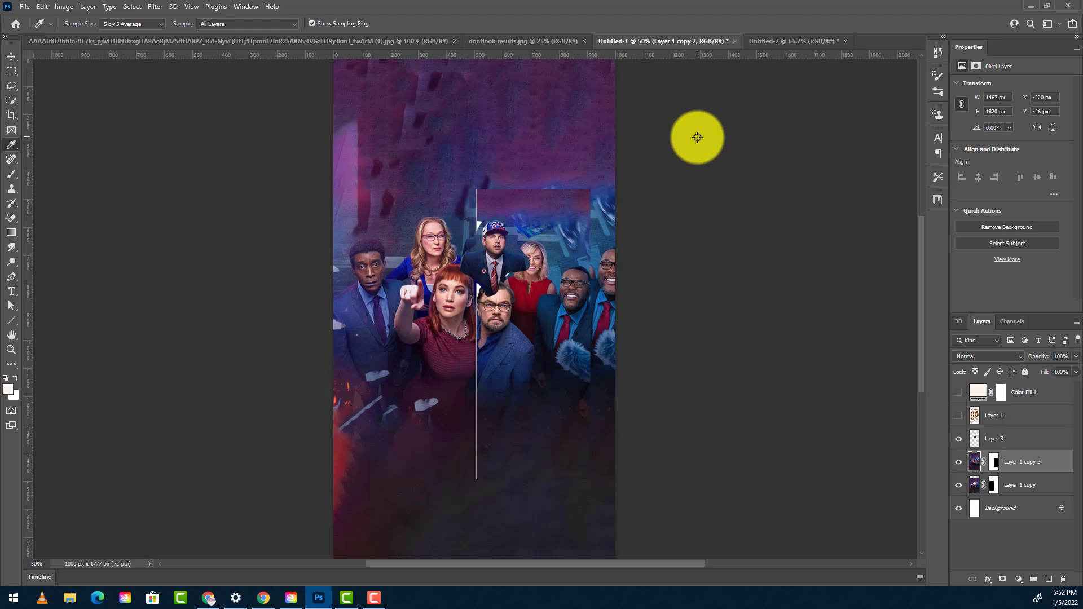
click(782, 42)
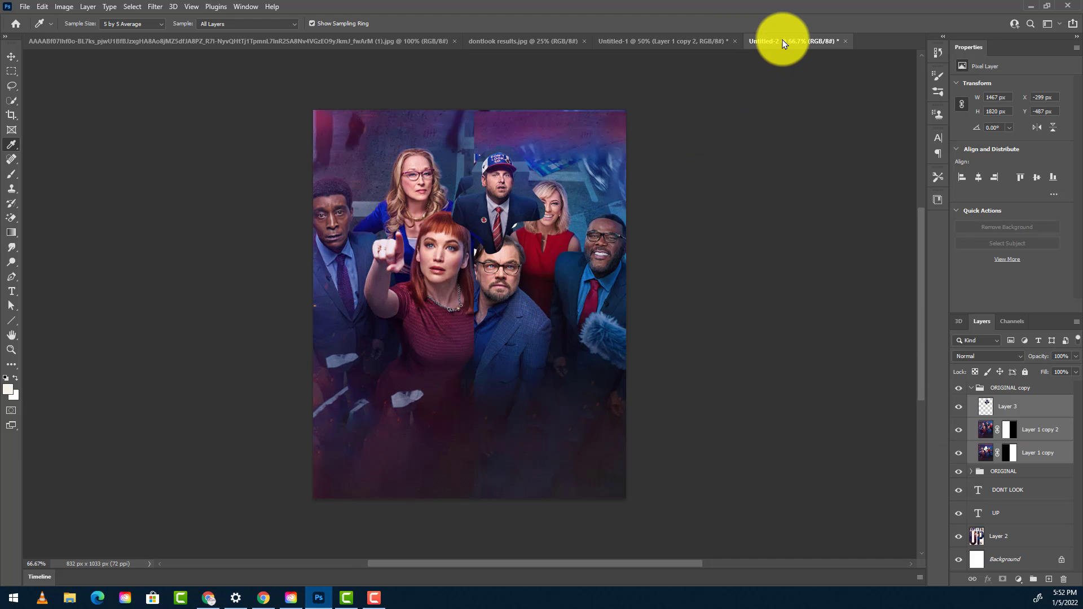
click(1002, 492)
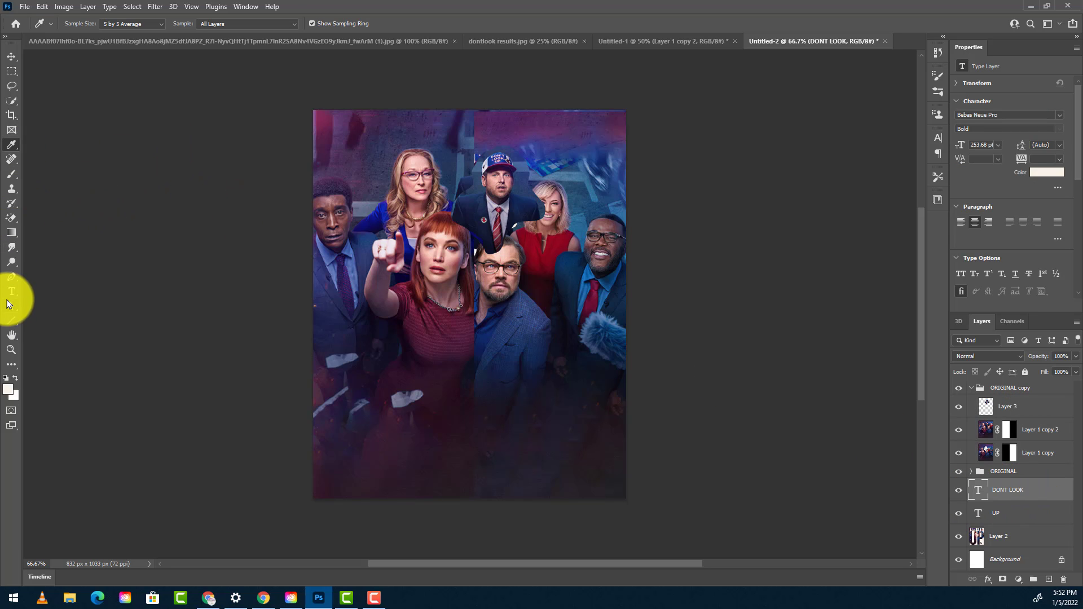
click(8, 292)
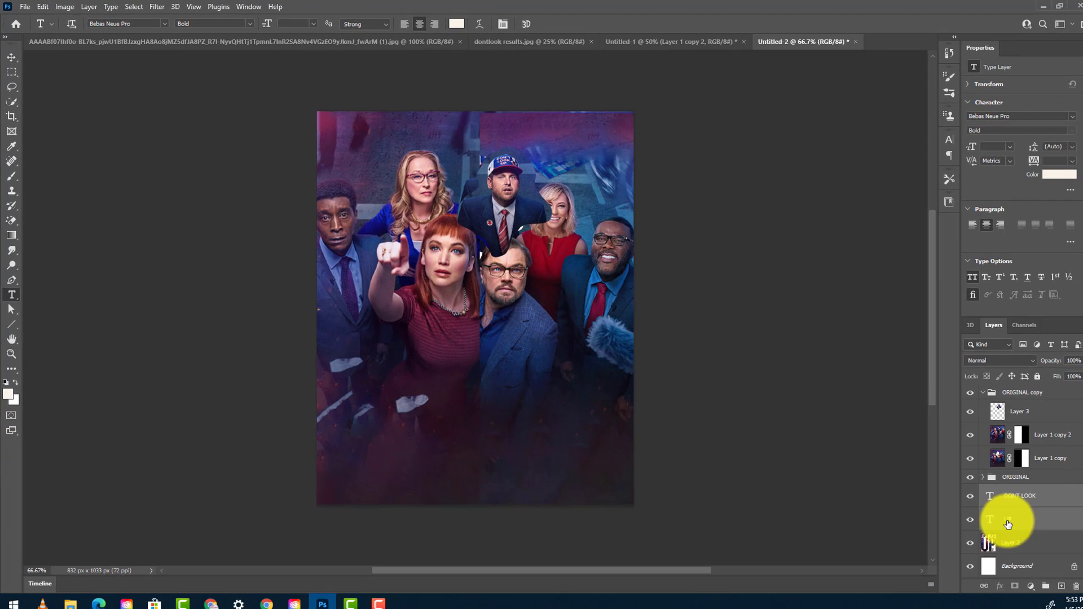
click(635, 41)
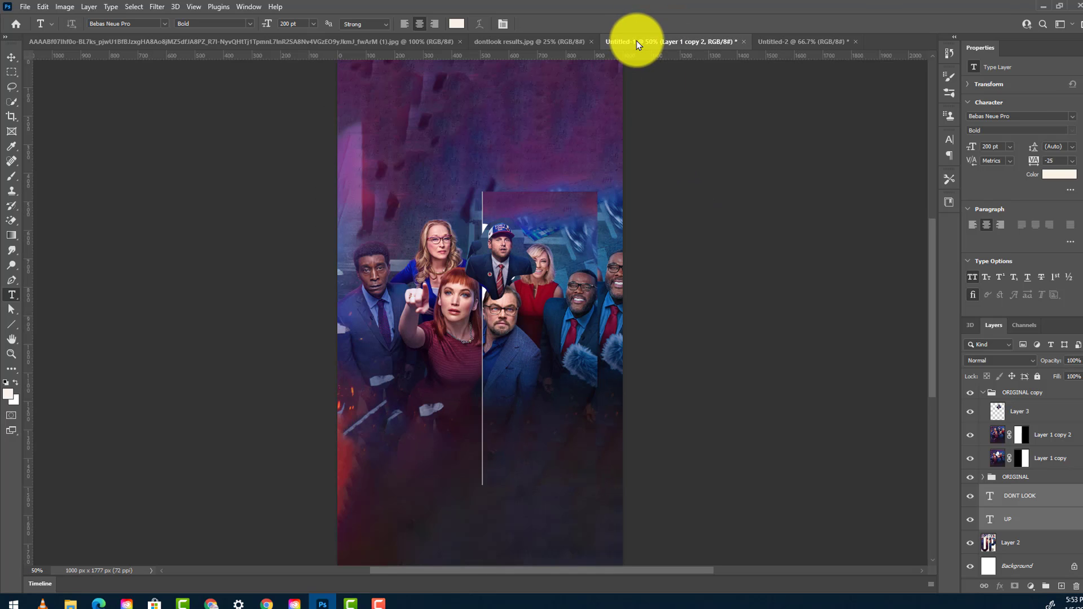
key(ctrl+v)
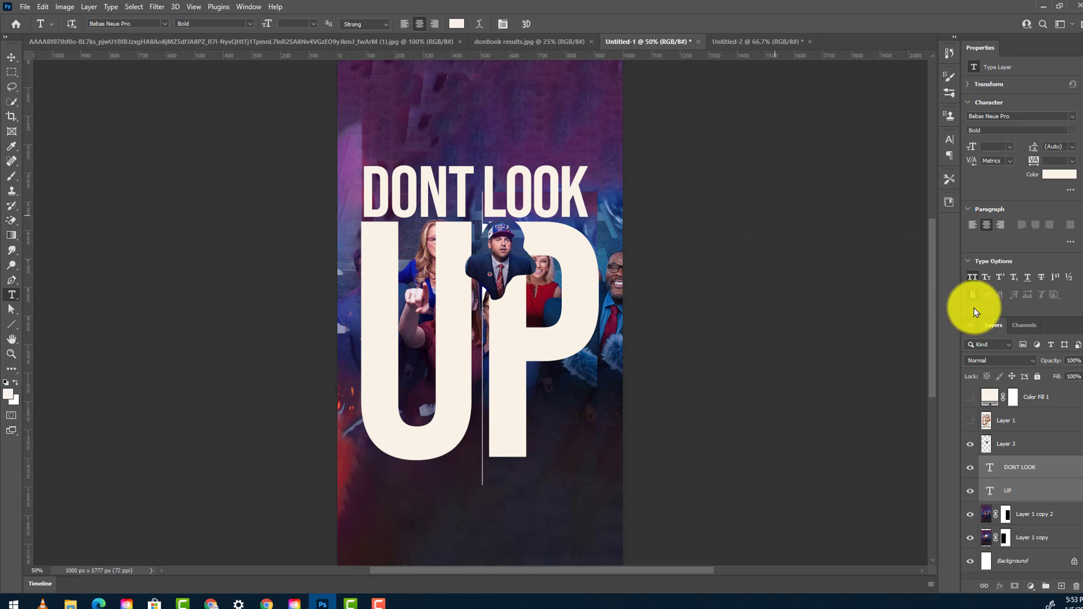
- Compare the pasted title with the reference poster in Layer 1, and move the DONT LOOK and UP layers above Layer 3
click(969, 425)
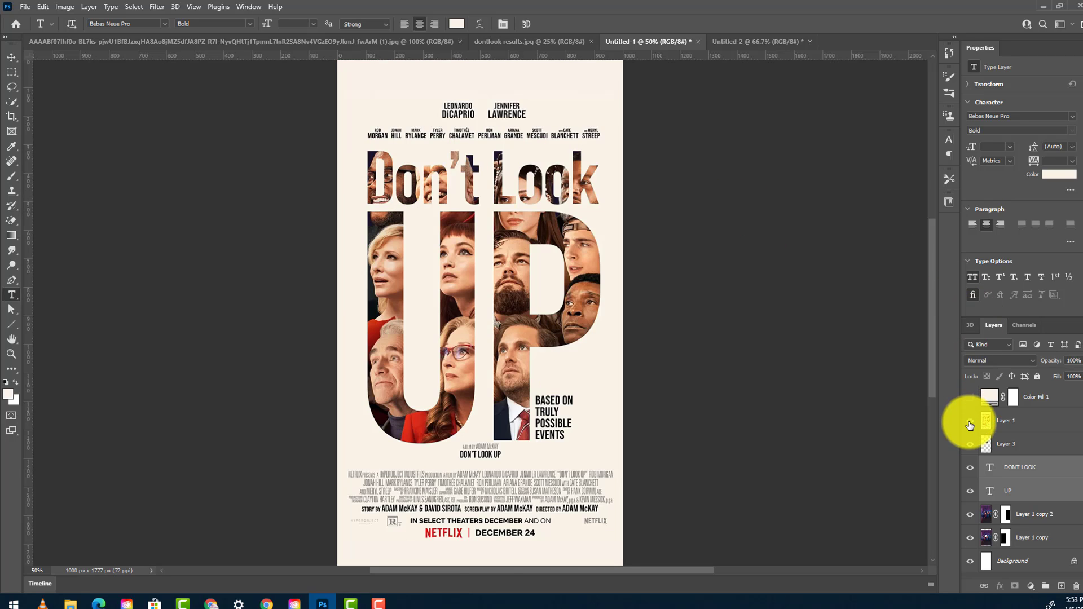
click(969, 424)
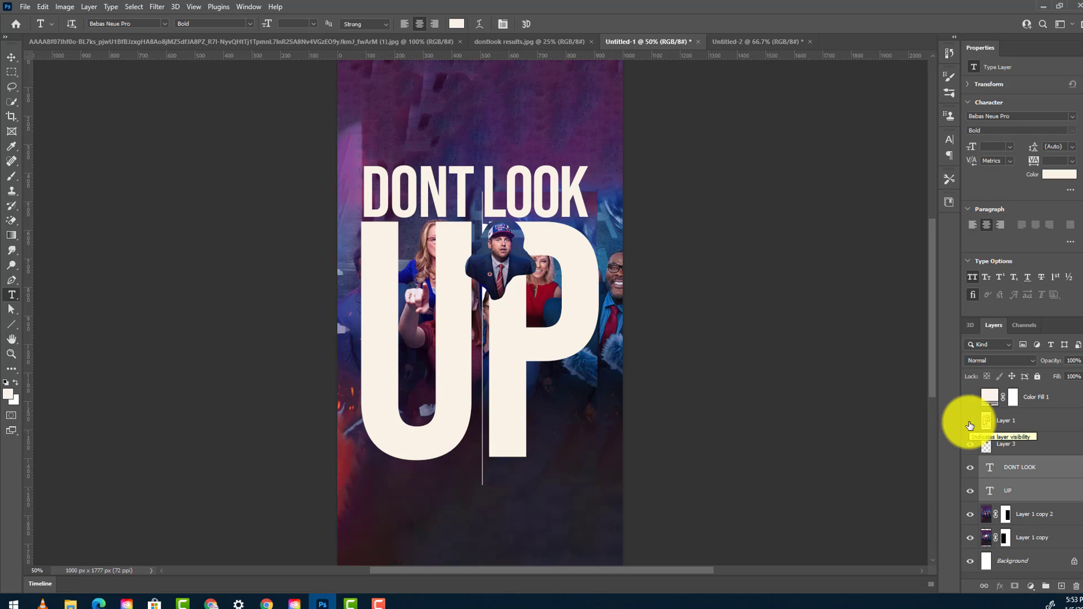
click(970, 425)
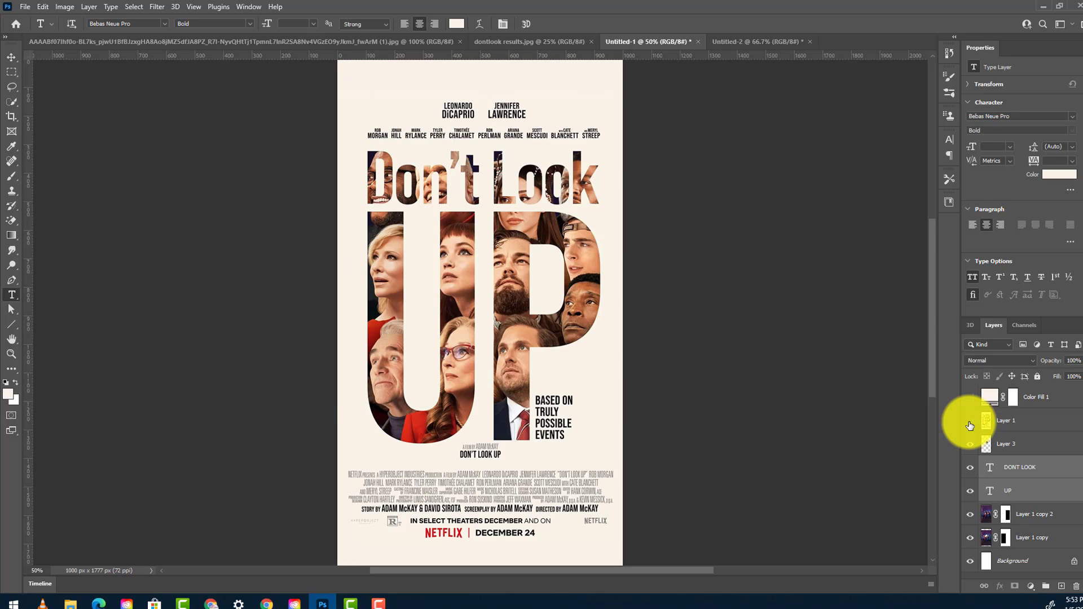
click(970, 425)
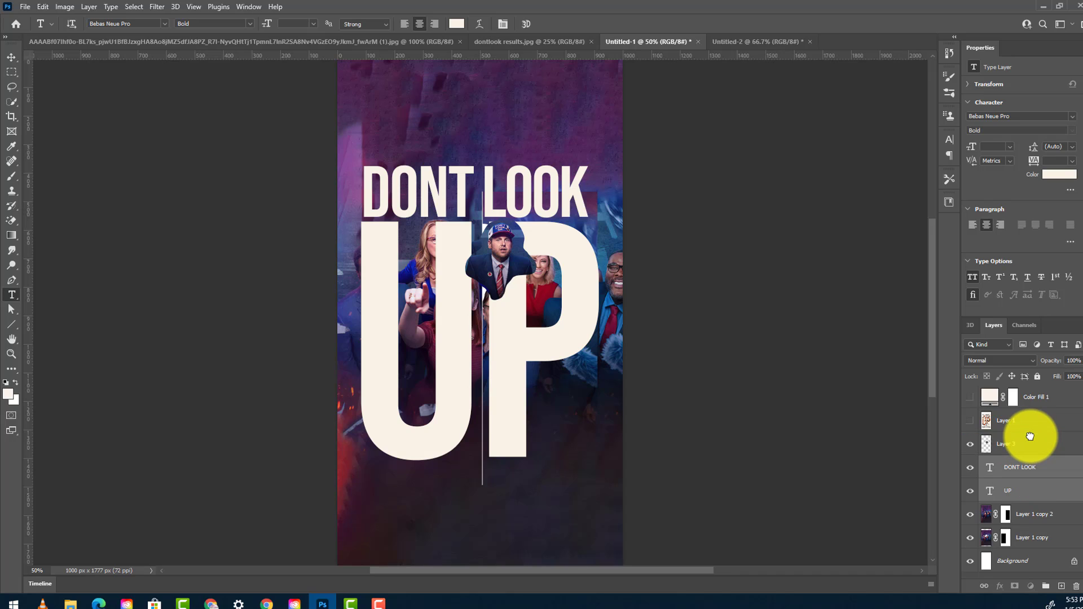
drag(1030, 436, 1030, 435)
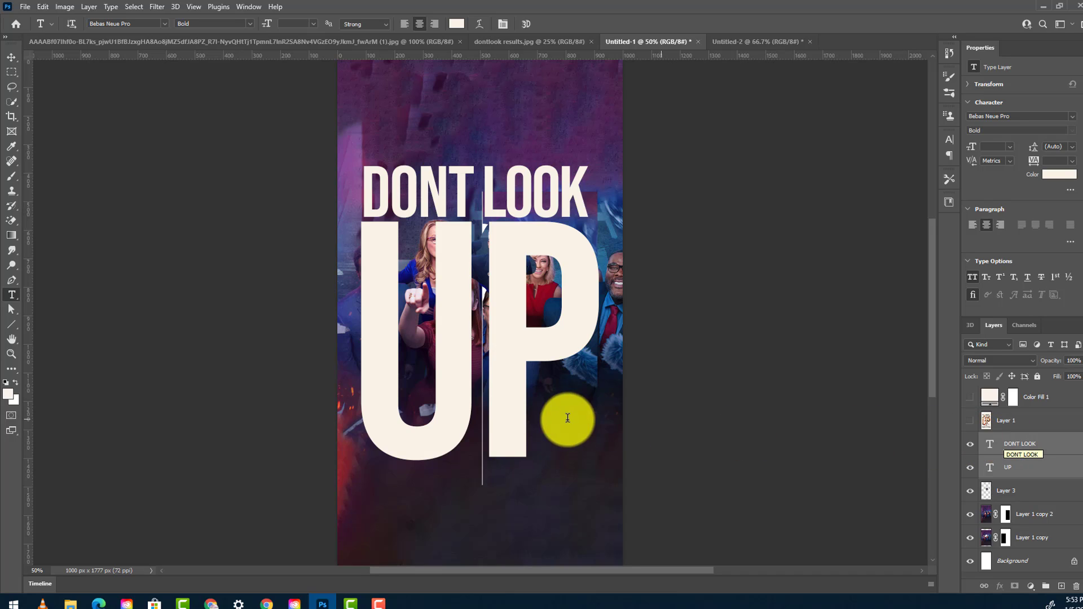
- Move Layer 3, Layer 1 copy 2 and Layer 1 copy directly above the DONT LOOK text layer
click(1025, 495)
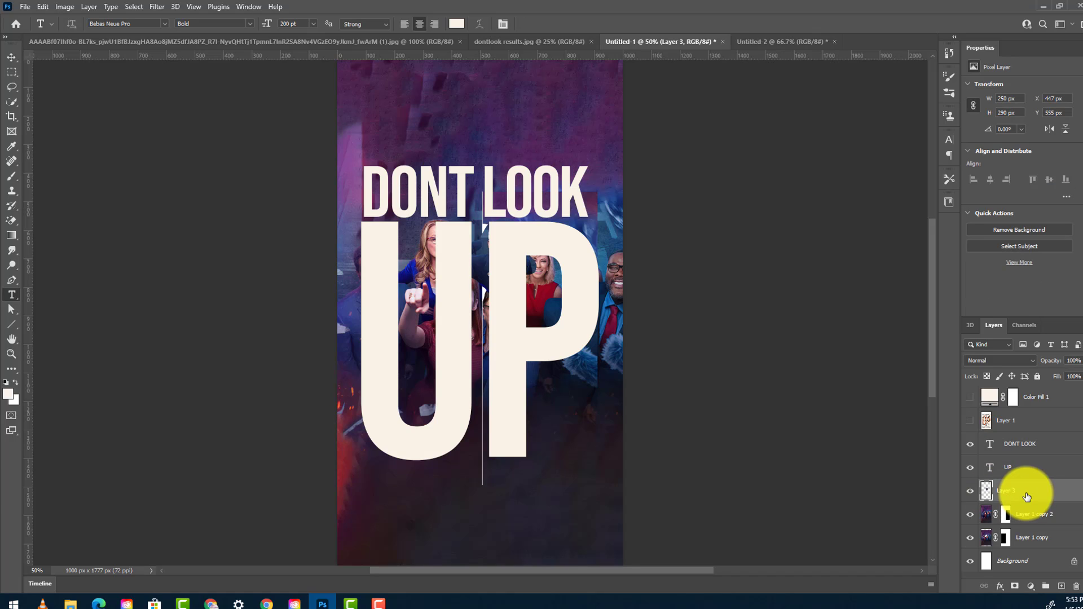
shift+click(1033, 542)
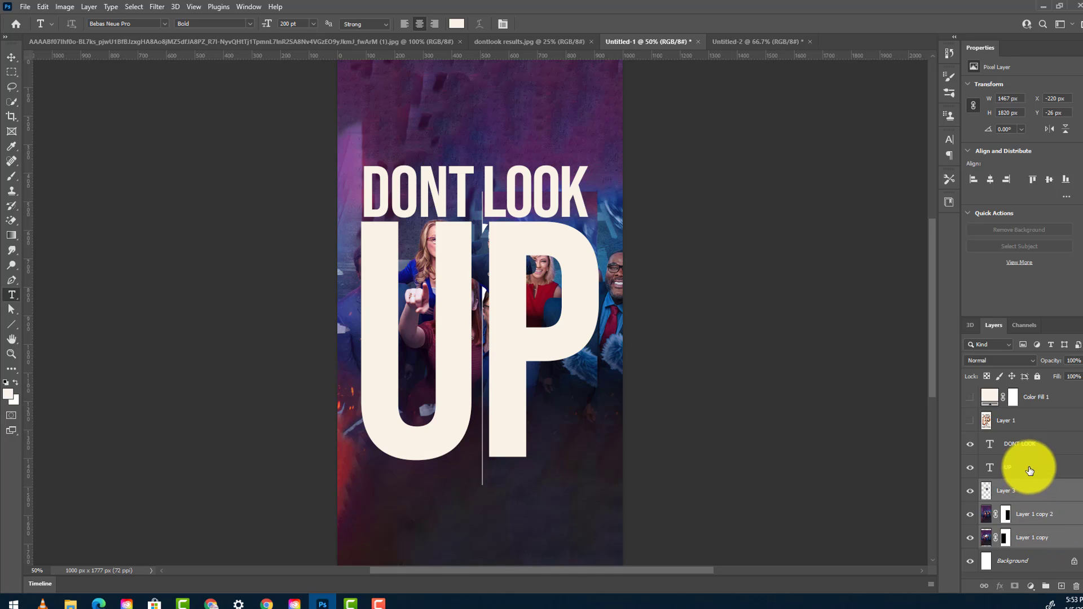
drag(1044, 543, 1045, 443)
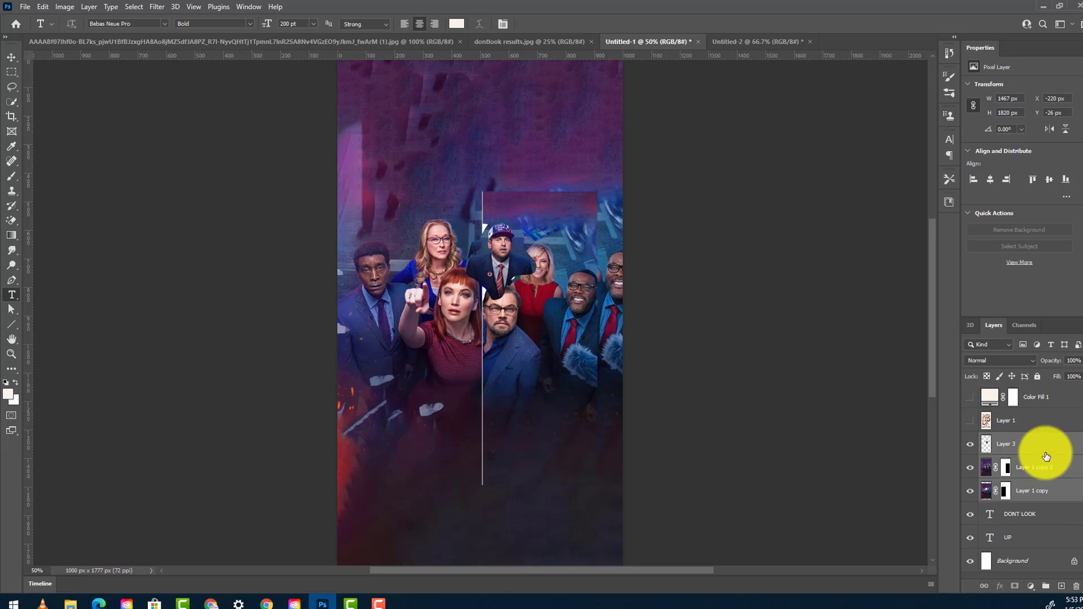
- Clip Layer 1 copy, Layer 1 copy 2 and Layer 3 to the DONT LOOK lettering
alt+click(1050, 501)
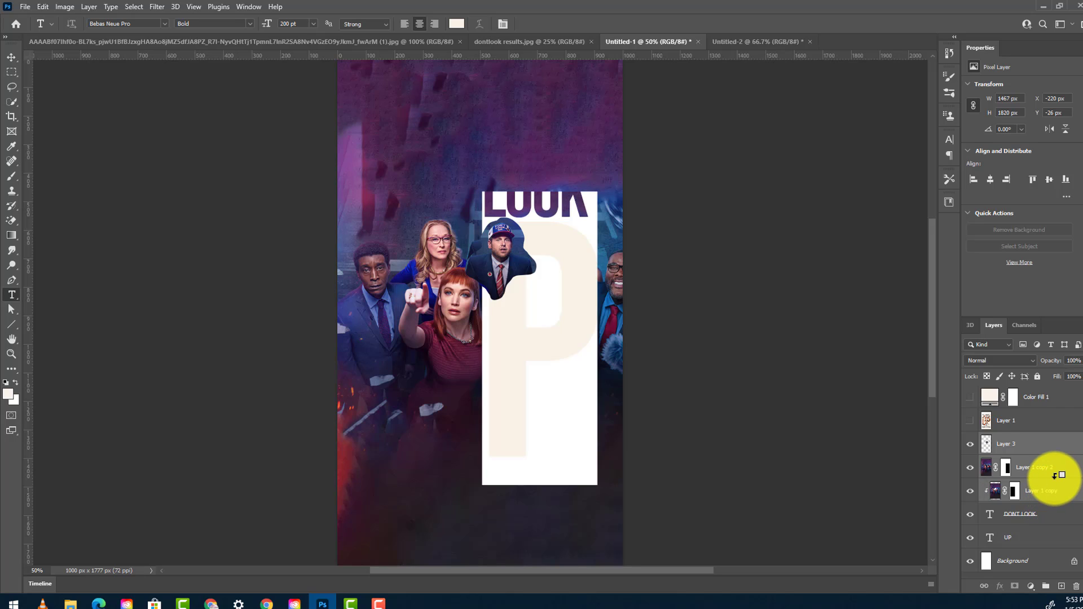
alt+click(1054, 476)
alt+click(1050, 451)
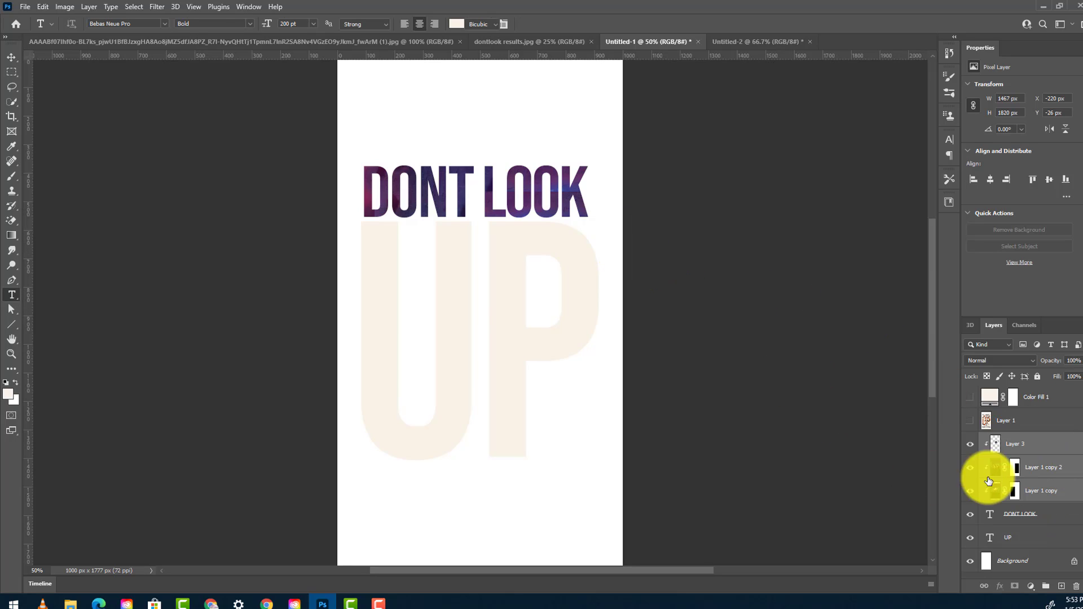
- Move the three clipped cast layers up to about X -232 px, Y -128 px
key(ctrl+t)
drag(588, 366, 584, 336)
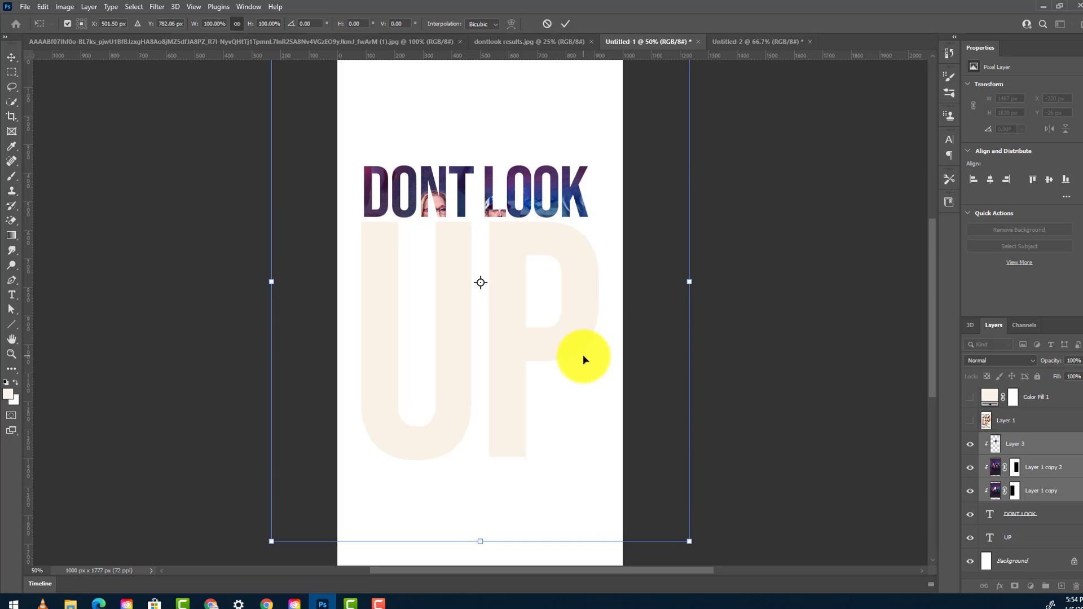
key(Return)
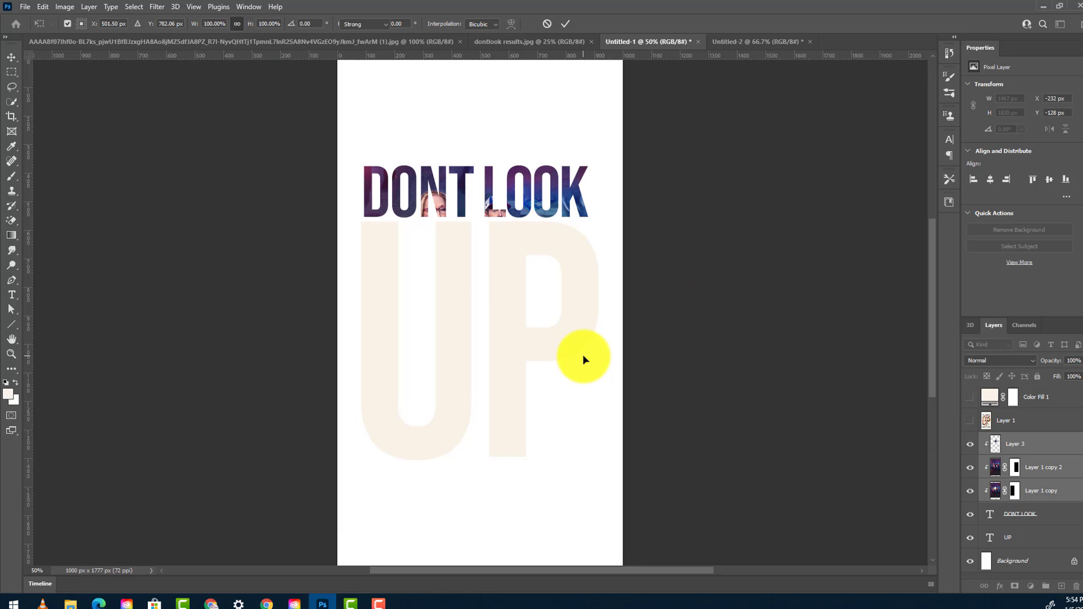
key(t)
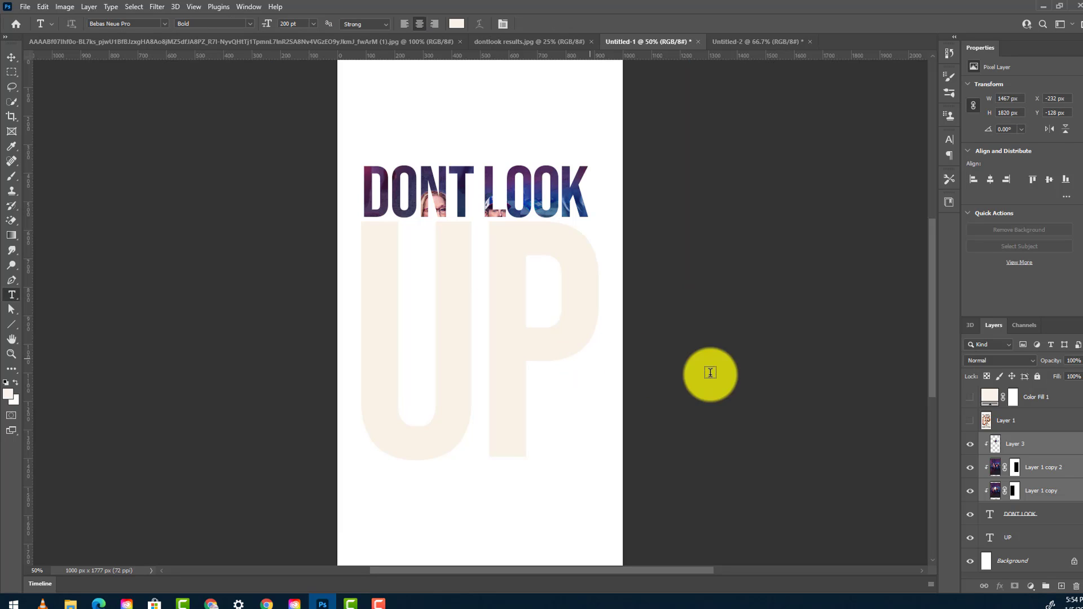
- Release the cast layers from the DONT LOOK clipping mask and place the UP text layer above DONT LOOK
click(1044, 502)
alt+click(1044, 503)
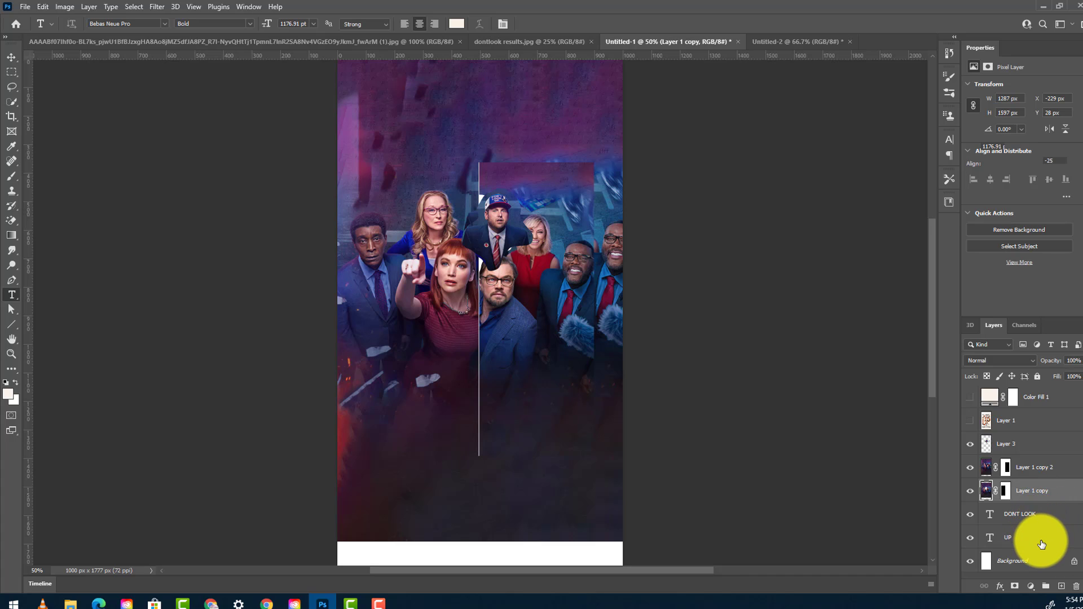
click(1040, 540)
drag(1041, 541, 1038, 510)
- Clip Layer 1 copy, Layer 1 copy 2 and Layer 3 to the UP lettering
click(1045, 499)
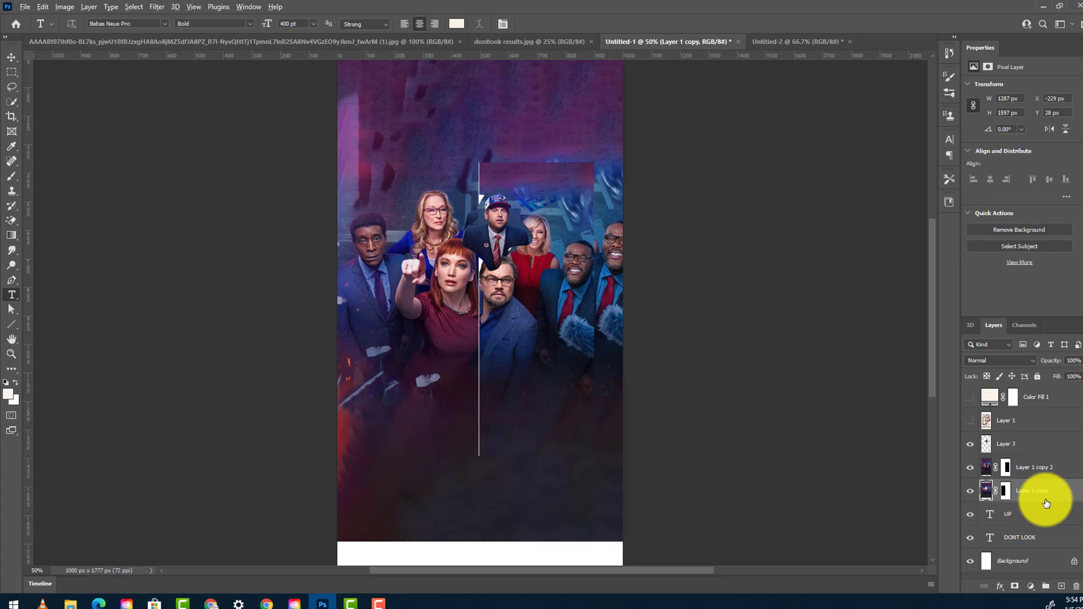
alt+click(1046, 502)
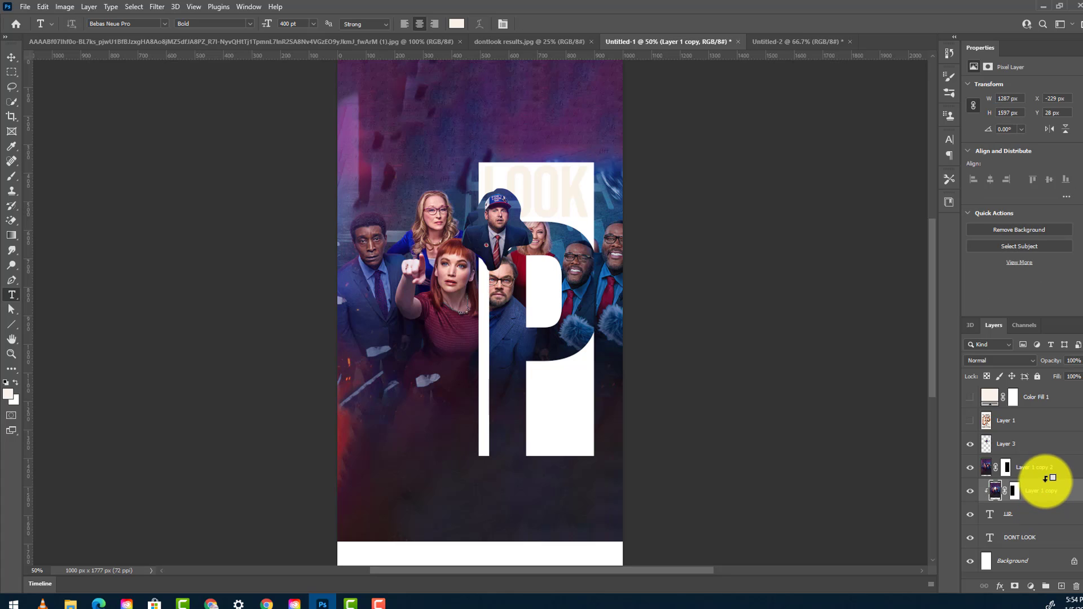
alt+click(1046, 477)
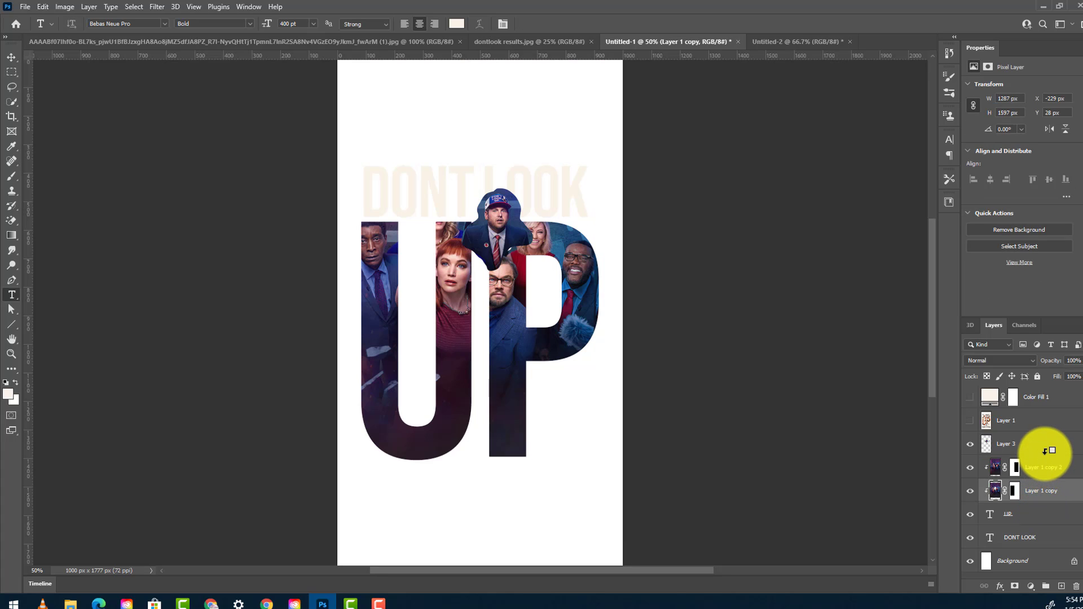
alt+click(1044, 451)
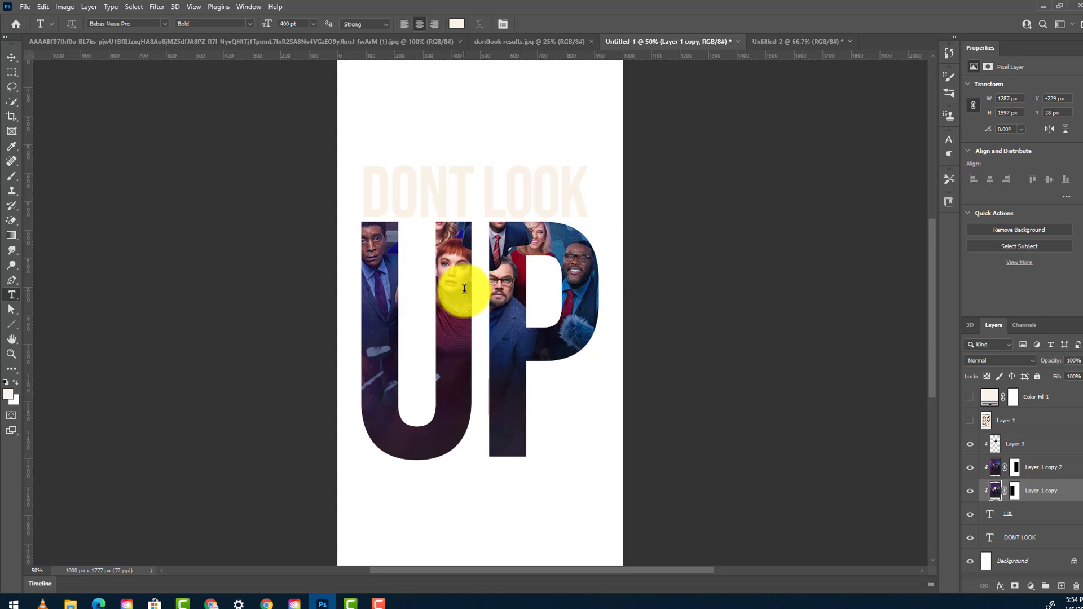
- Add a layer mask to Layer 3 and brush away its hard edges around the men in the P, at 50 px and 34% flow
click(997, 448)
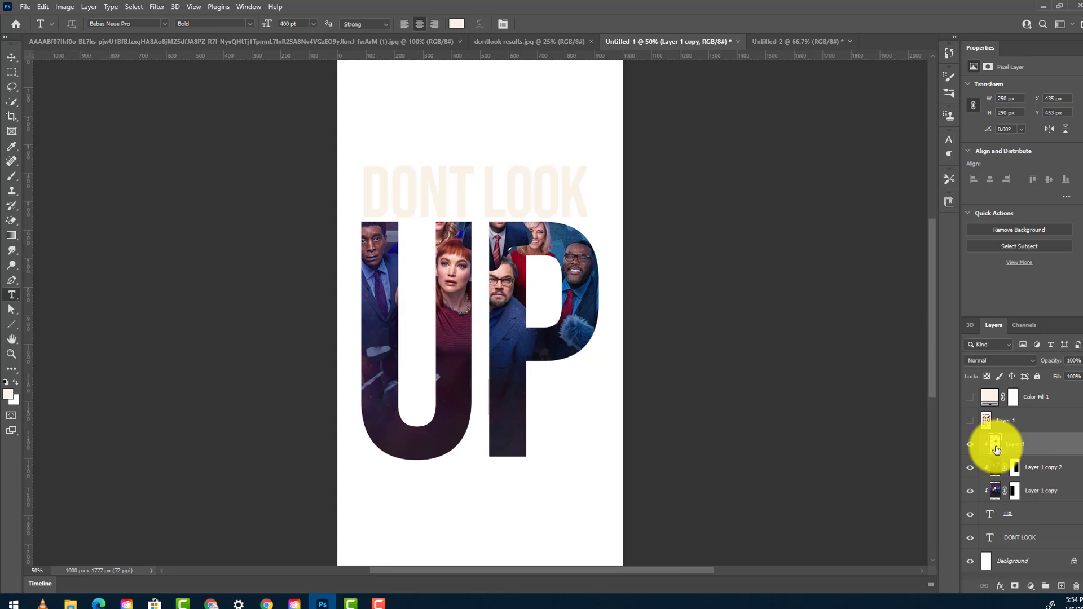
click(1014, 587)
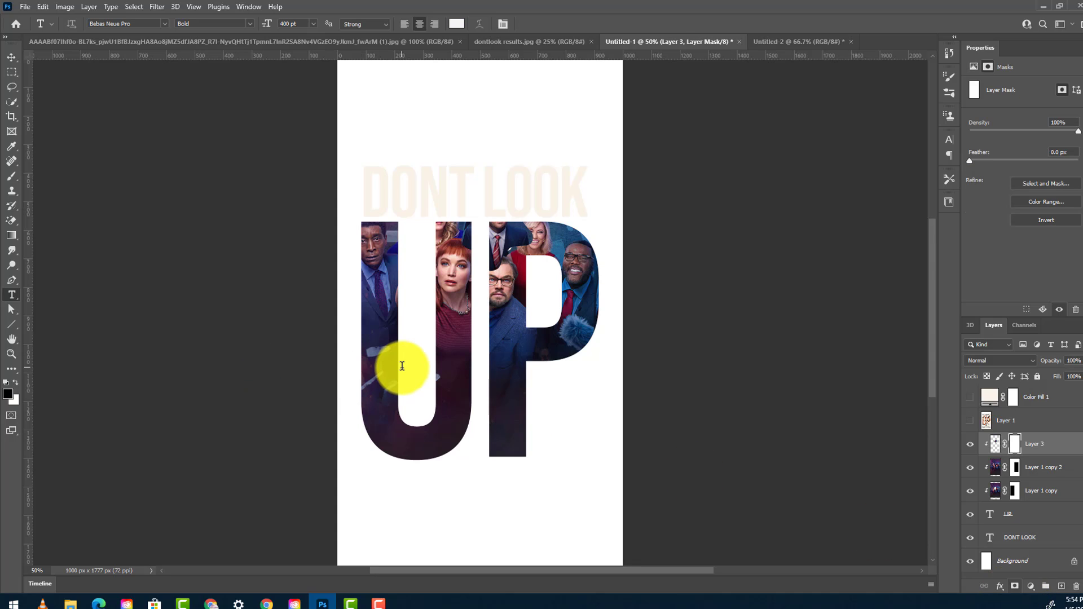
click(11, 177)
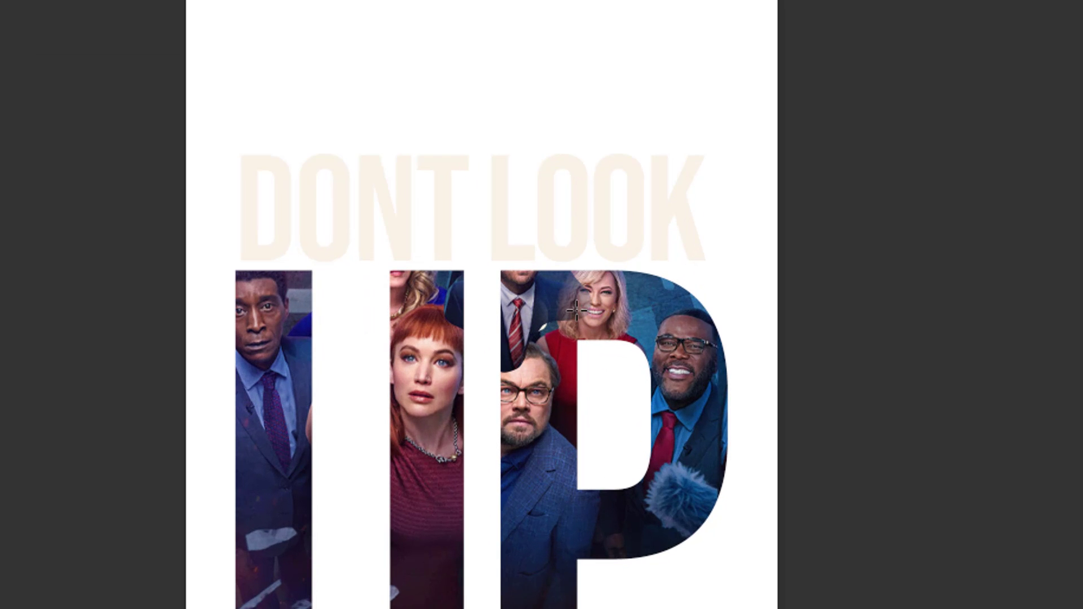
mouse_move(575, 310)
mouse_down()
mouse_move(568, 295)
mouse_move(583, 305)
mouse_move(561, 338)
mouse_move(467, 344)
mouse_up()
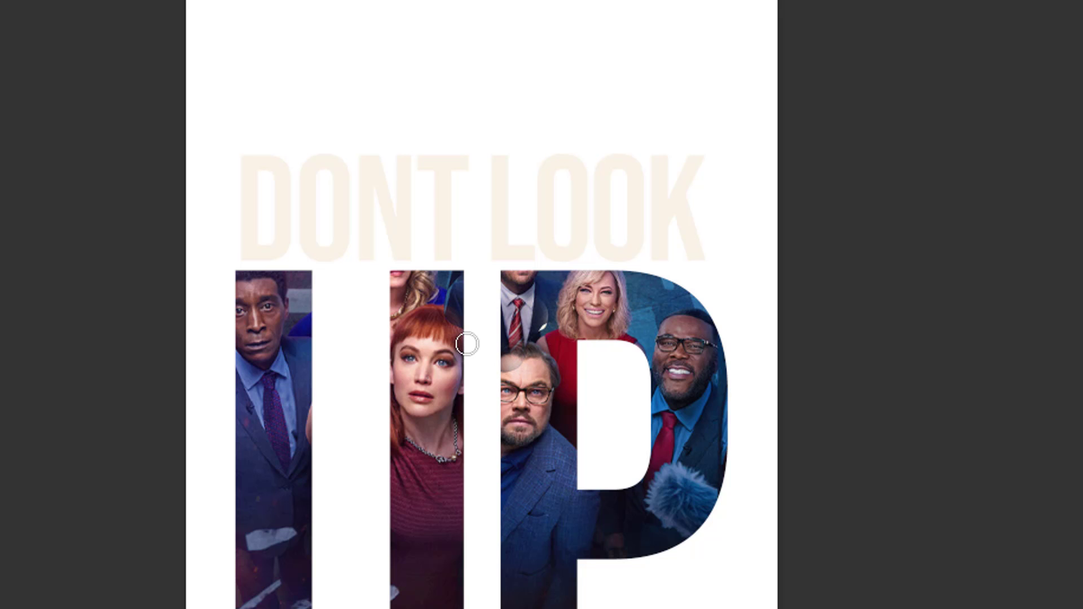
key(ctrl+z)
drag(512, 375, 564, 375)
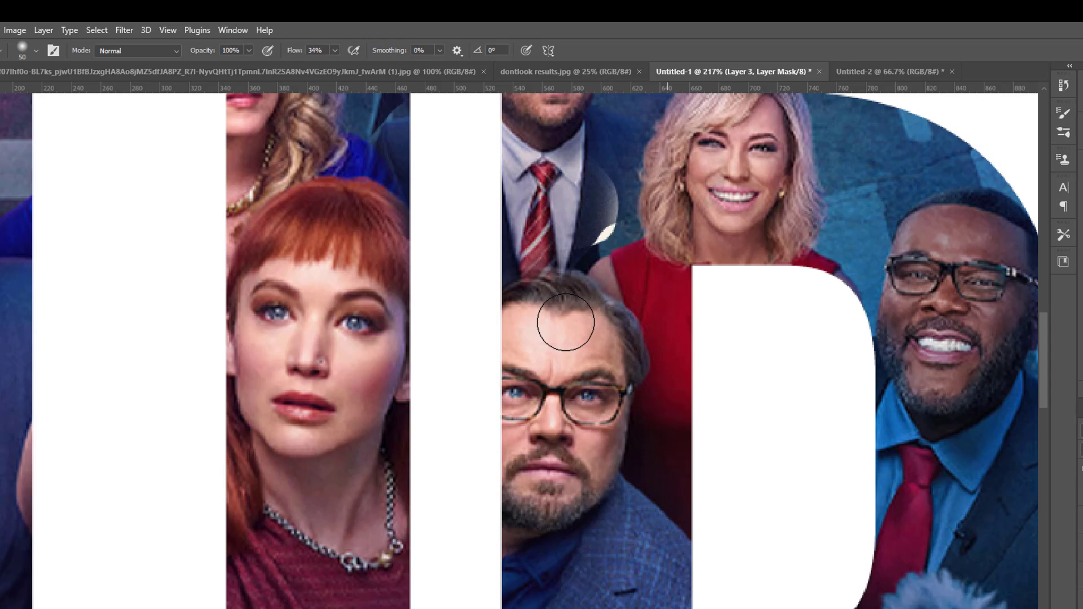
mouse_move(649, 169)
mouse_down()
mouse_move(618, 203)
mouse_move(606, 140)
mouse_up()
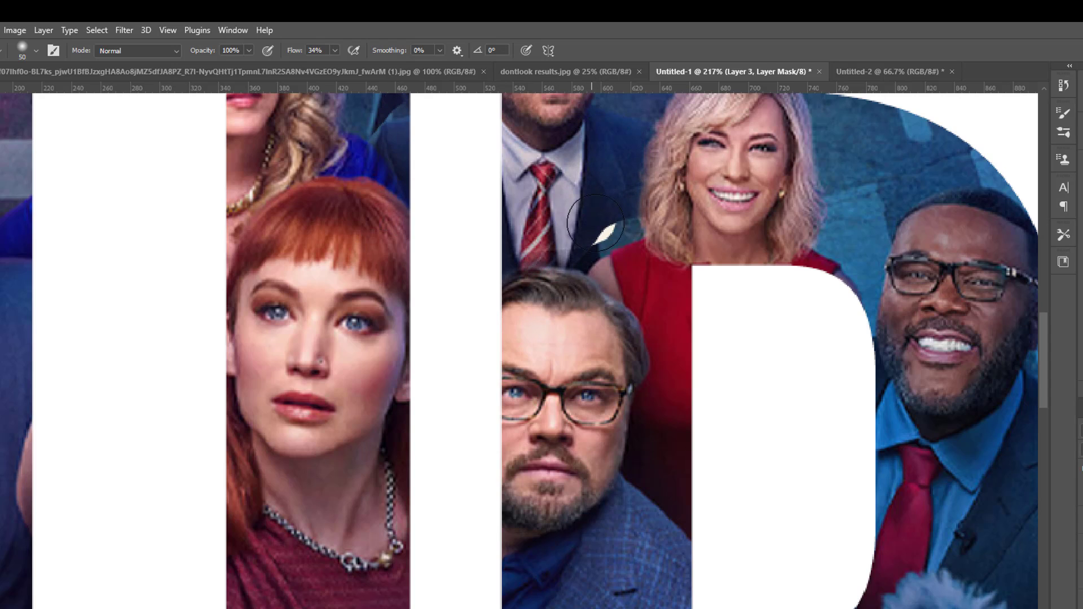
- Smudge Layer 3 with a 10 px tip at 50% strength over the white gap between the suited man's shoulder and the blonde woman
click(1, 299)
key(bracketleft)
key(bracketleft)
key(bracketleft)
key(bracketleft)
key(bracketleft)
key(bracketleft)
key(bracketleft)
key(bracketleft)
key(bracketleft)
key(bracketleft)
key(bracketleft)
key(bracketleft)
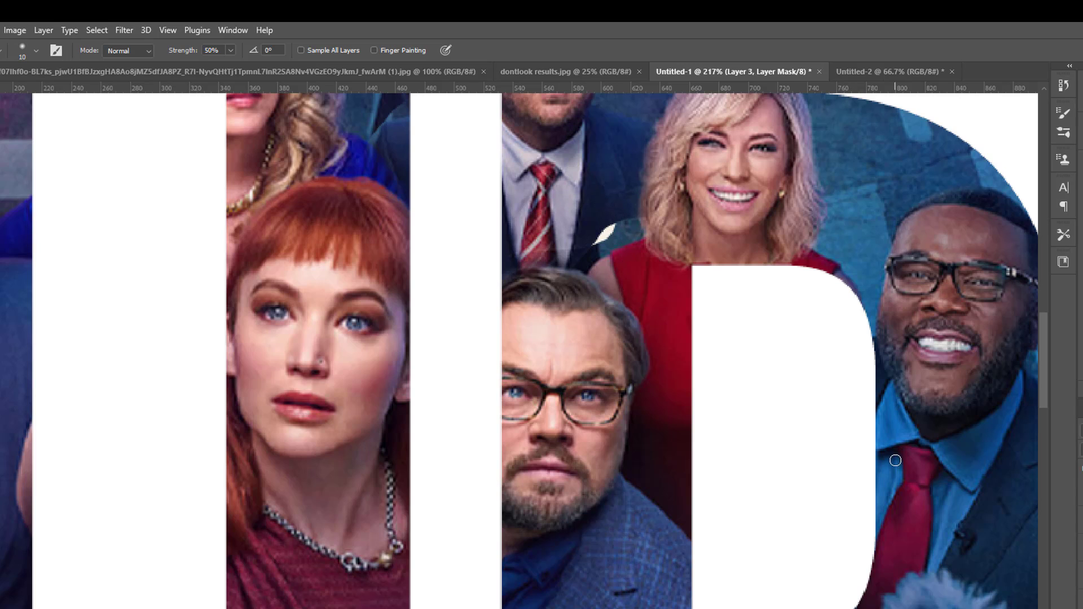
key(ctrl+2)
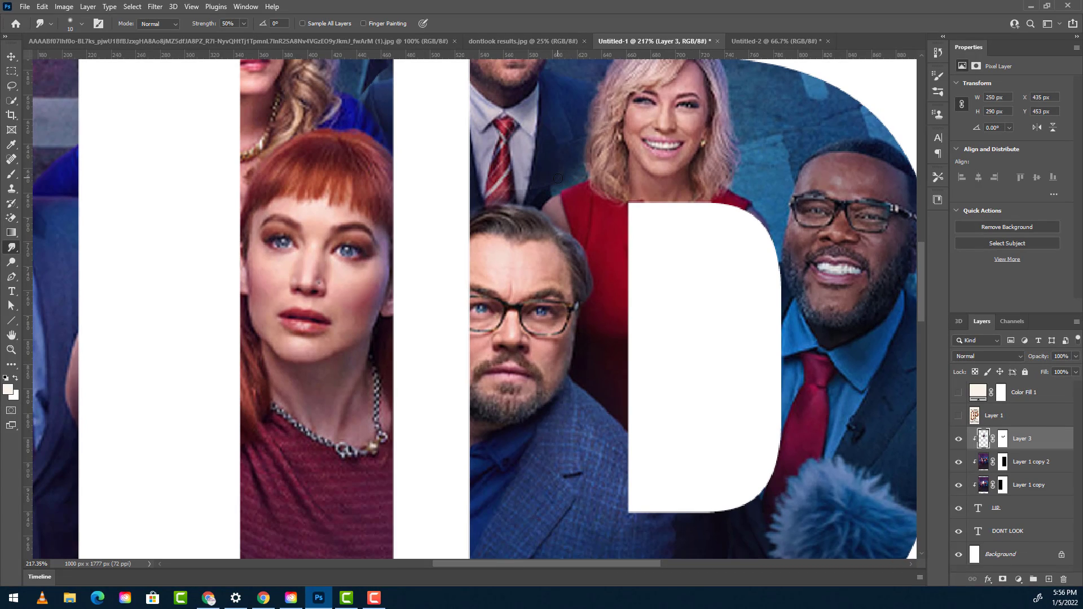
drag(663, 215, 598, 216)
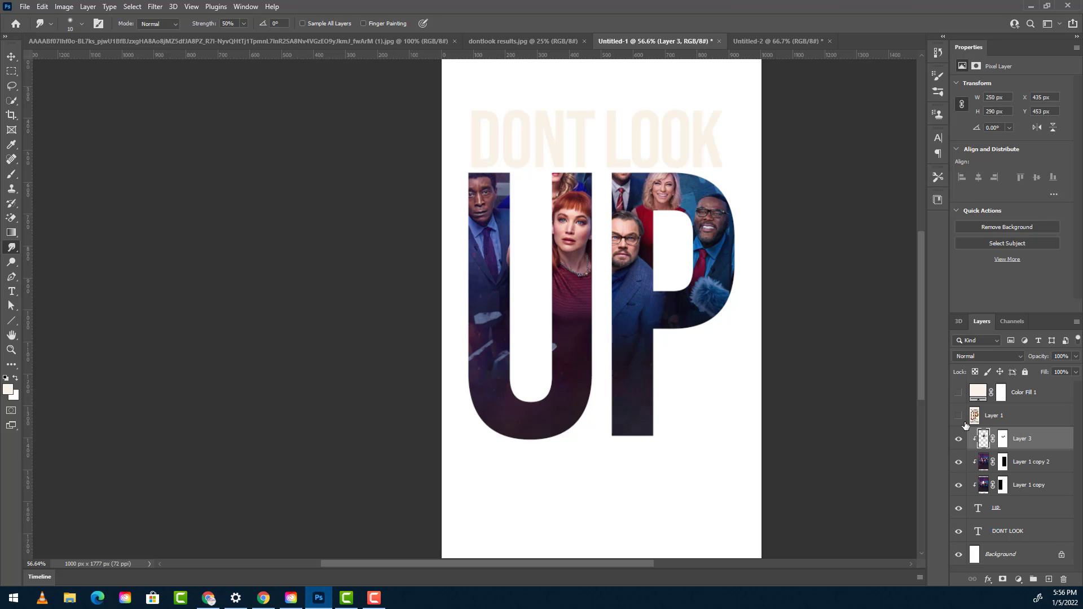
- Release Layer 3, Layer 1 copy 2 and Layer 1 copy from the UP clipping mask
right_click(1028, 489)
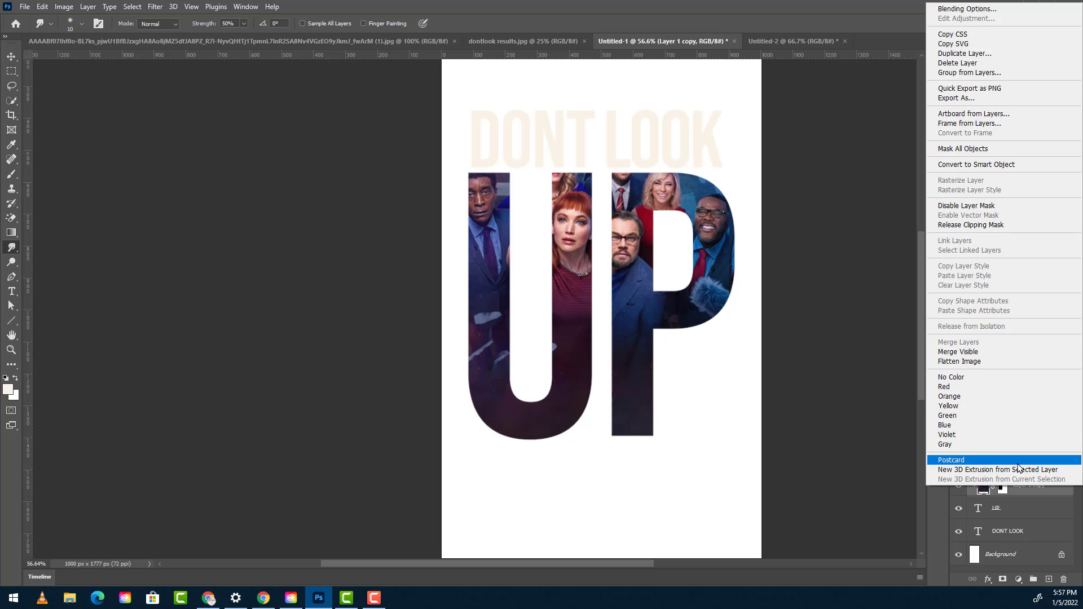
click(1020, 506)
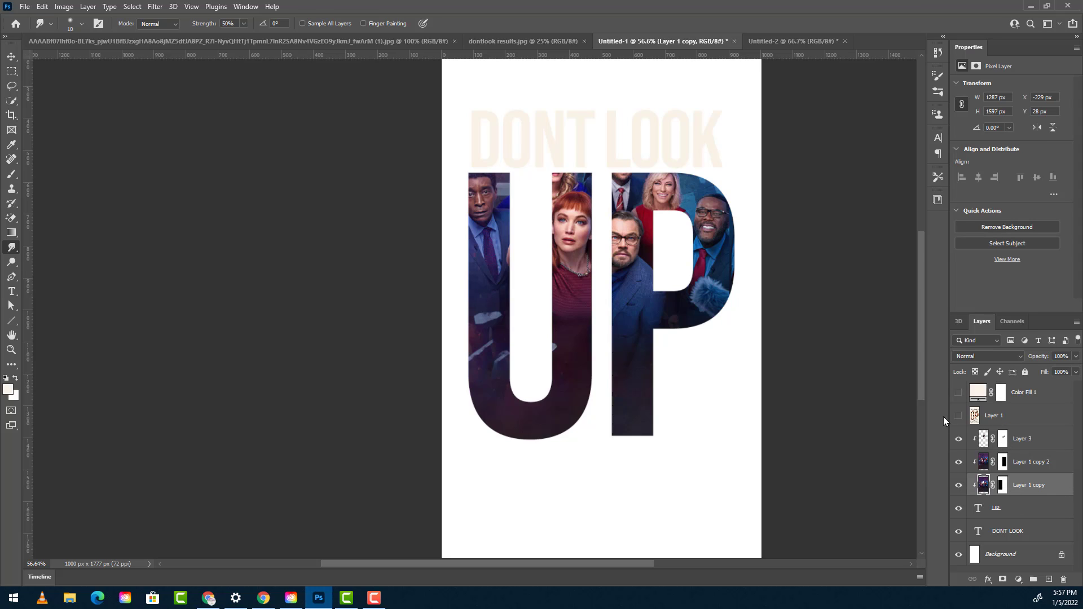
click(1036, 444)
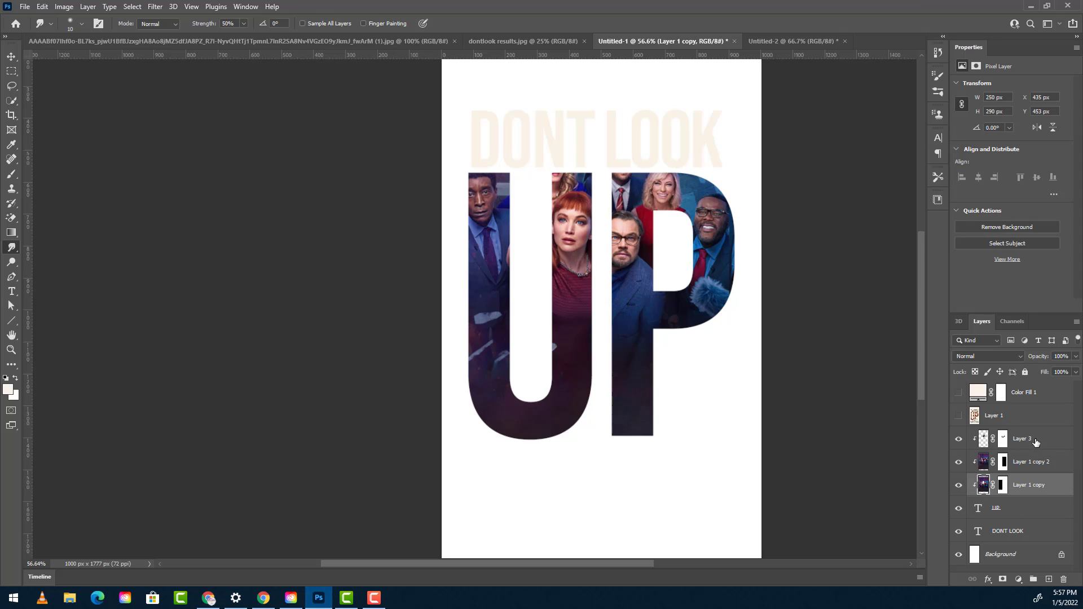
alt+click(1023, 493)
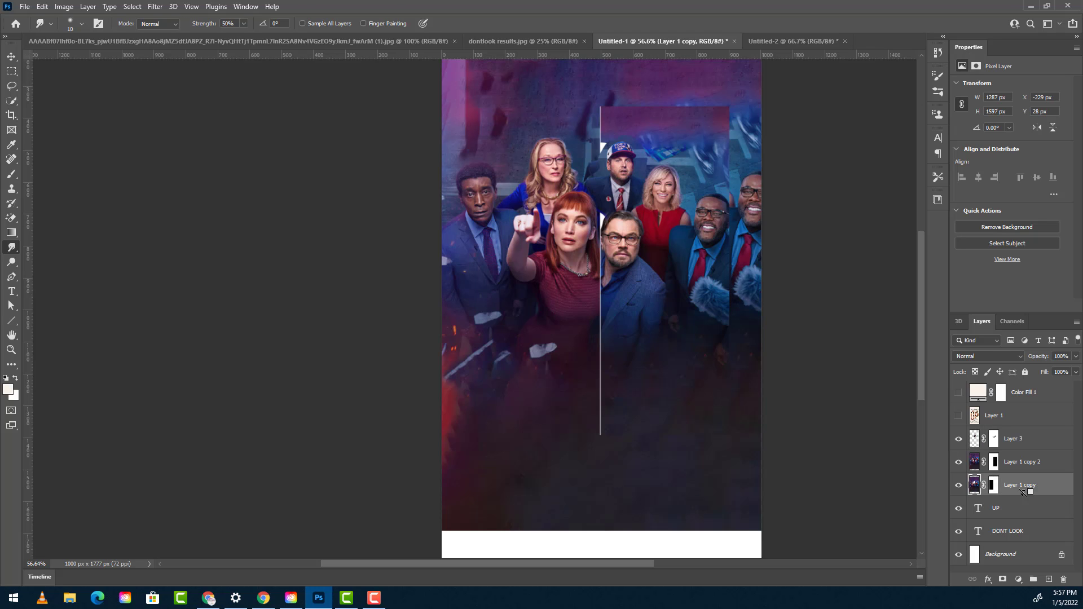
- Merge Layer 3, Layer 1 copy 2 and Layer 1 copy into one cast layer
click(1013, 442)
shift+click(1013, 482)
right_click(1013, 481)
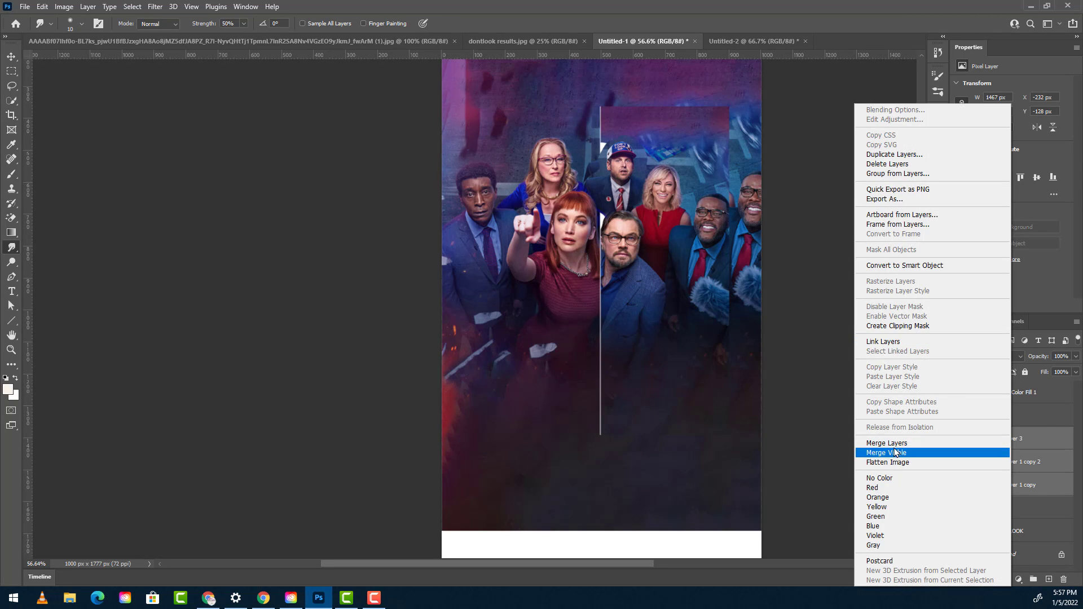
click(888, 442)
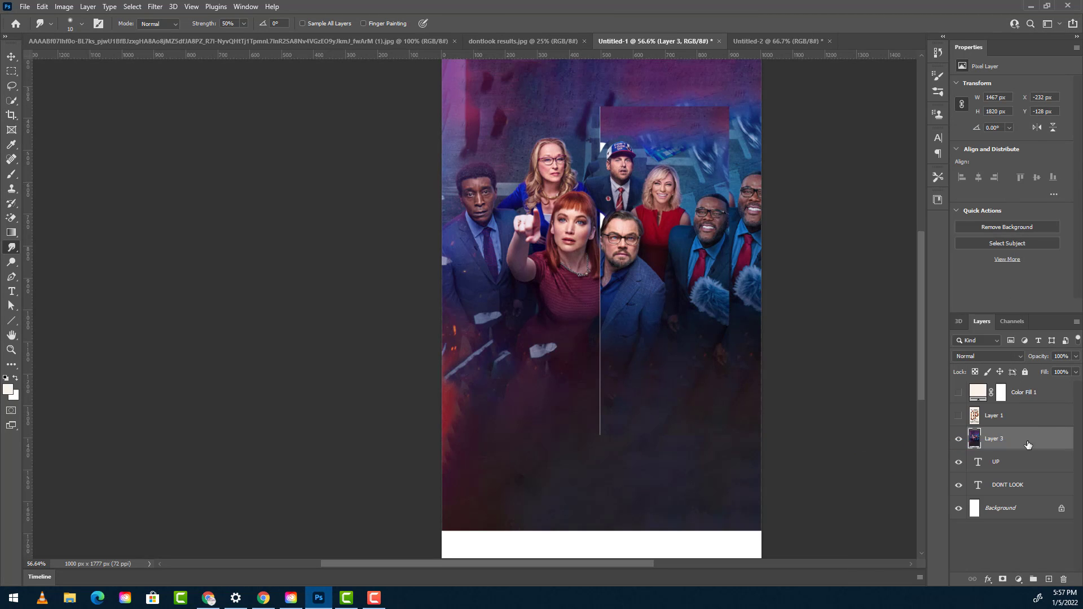
- Place the merged cast layer beneath the DONT LOOK text, then unlock and delete the white Background layer
drag(1028, 444, 991, 494)
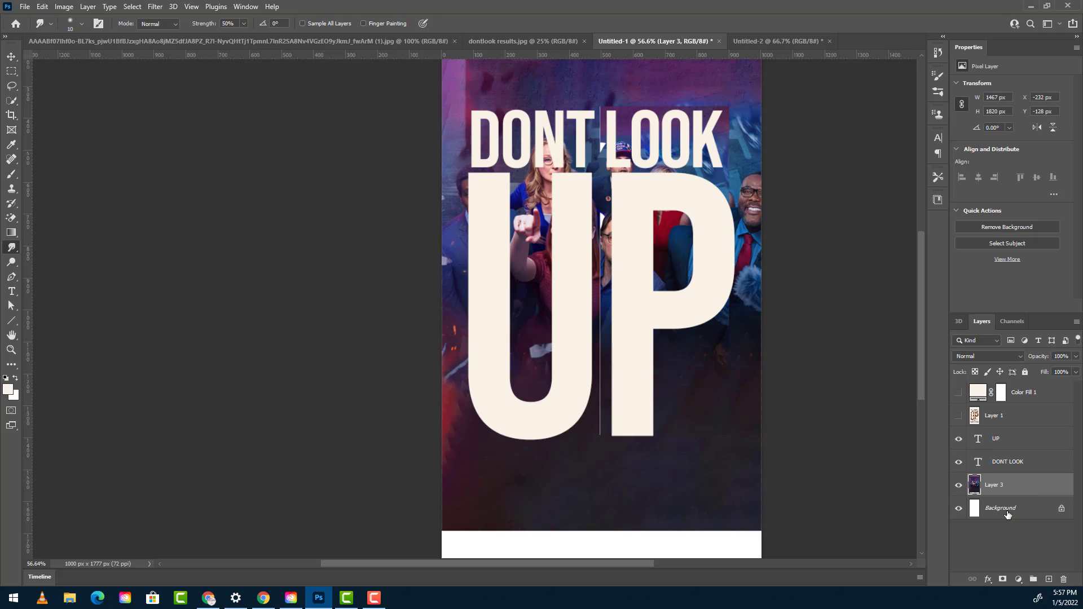
click(1060, 510)
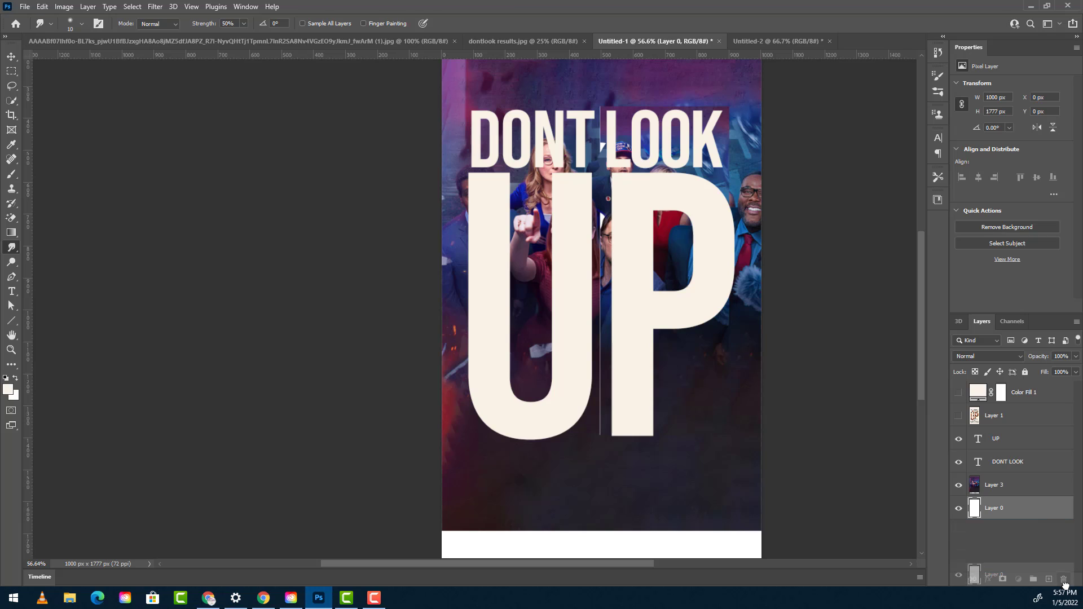
drag(1050, 508, 1062, 582)
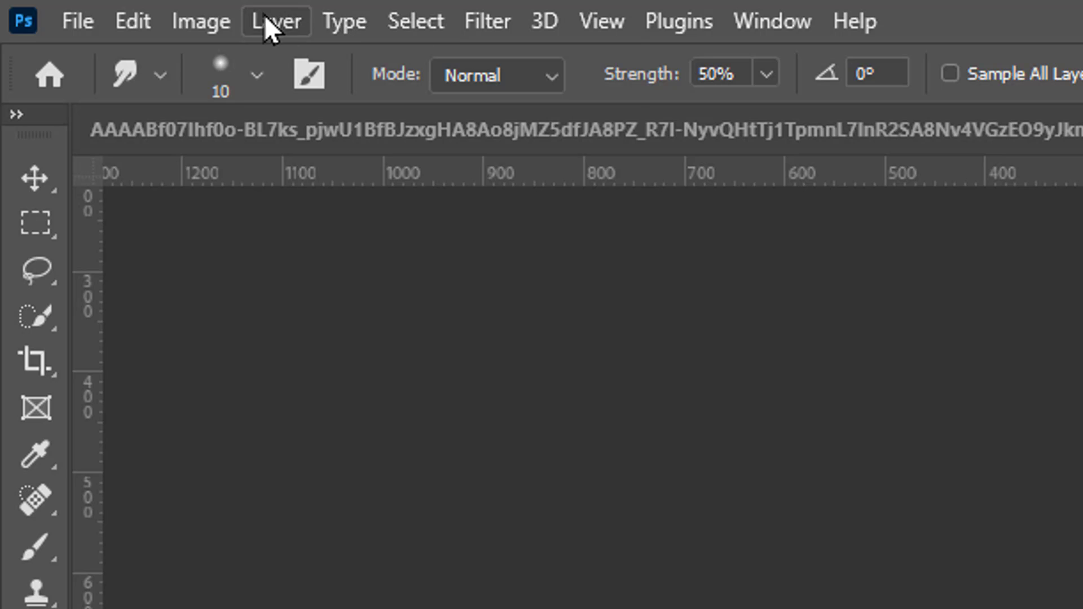
- Convert the merged cast layer into the document's Background layer
click(265, 20)
mouse_move(316, 56)
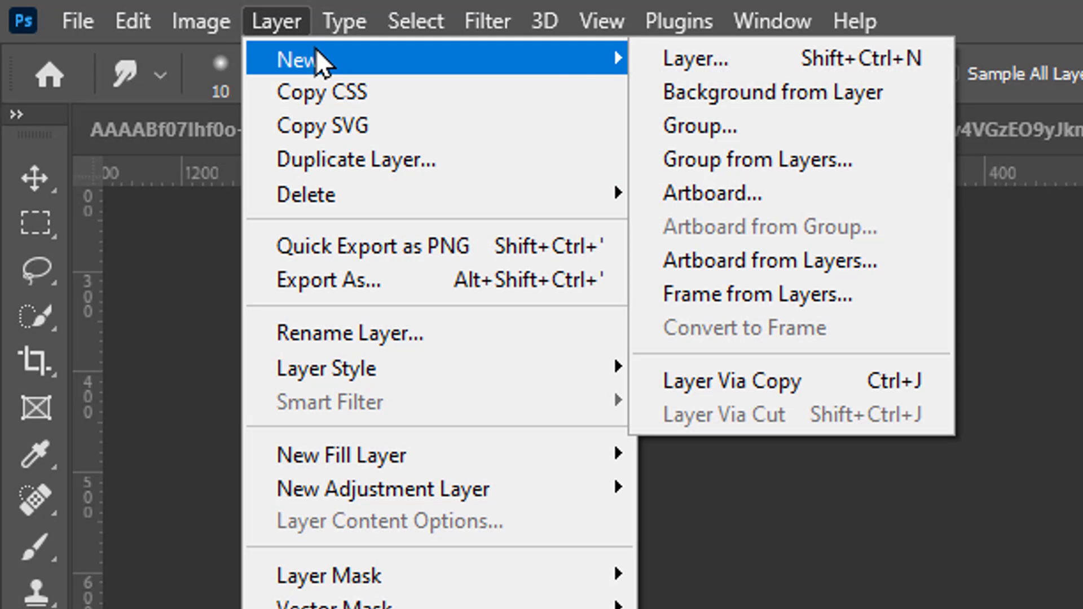
click(788, 100)
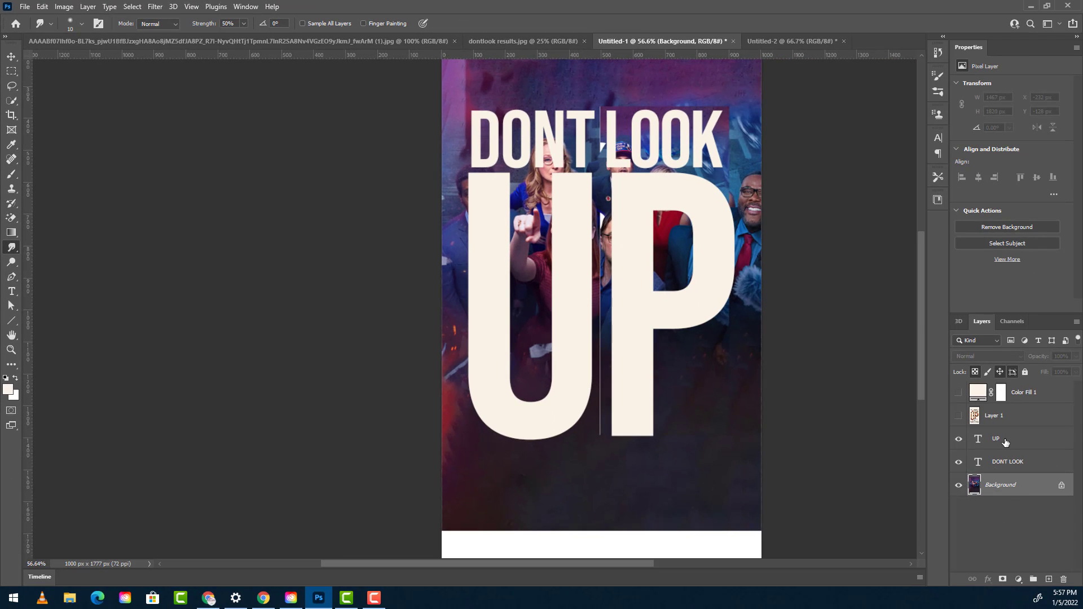
- Place Color Fill 1 between the DONT LOOK text and the Background layer and make it visible
click(1005, 464)
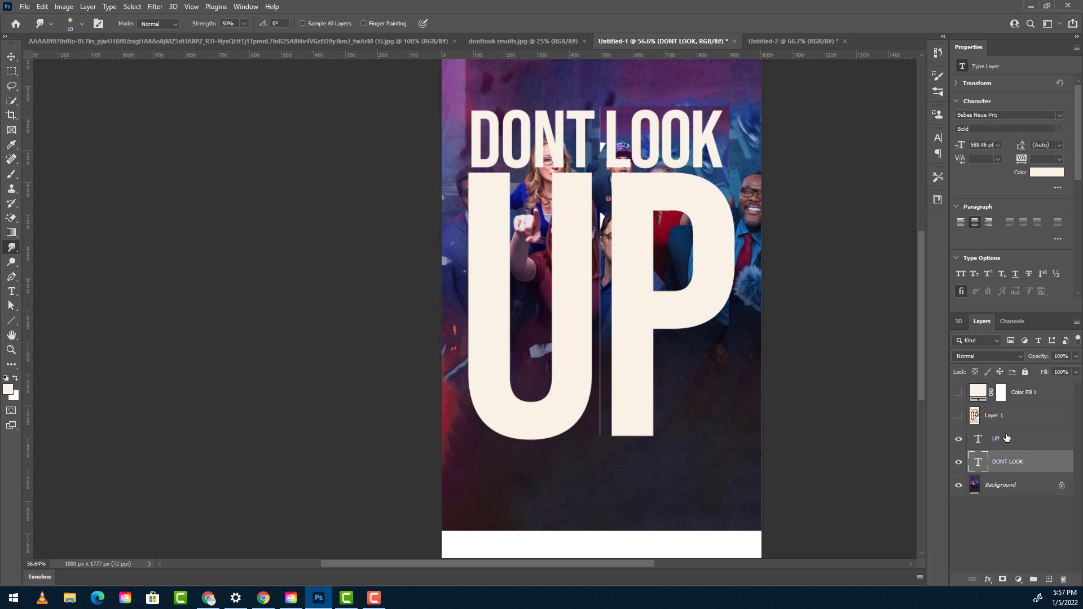
click(1010, 439)
click(998, 462)
click(1027, 396)
drag(1027, 396, 1025, 472)
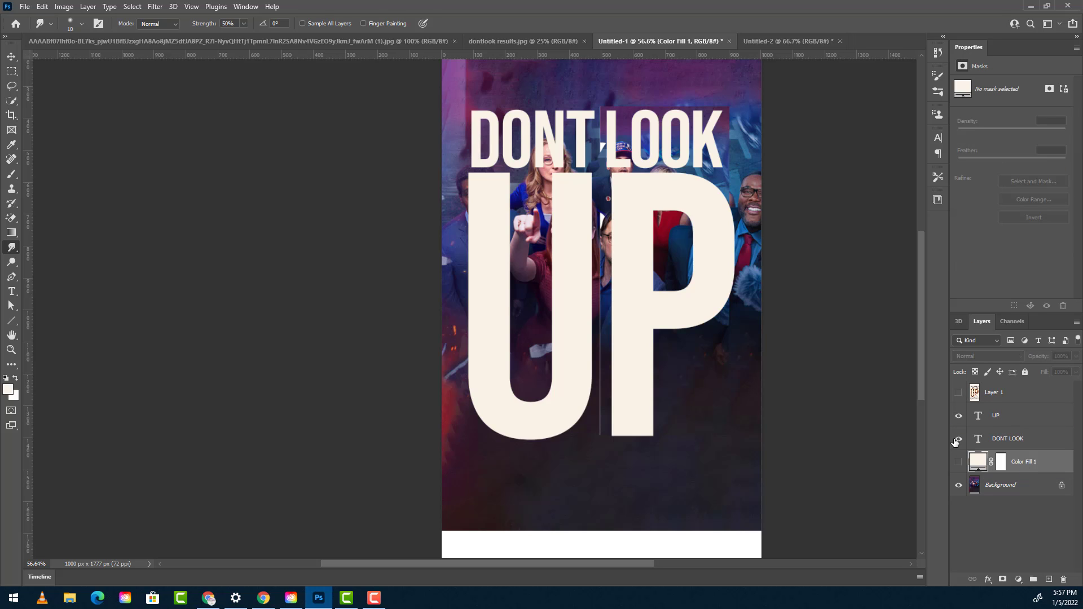
click(958, 462)
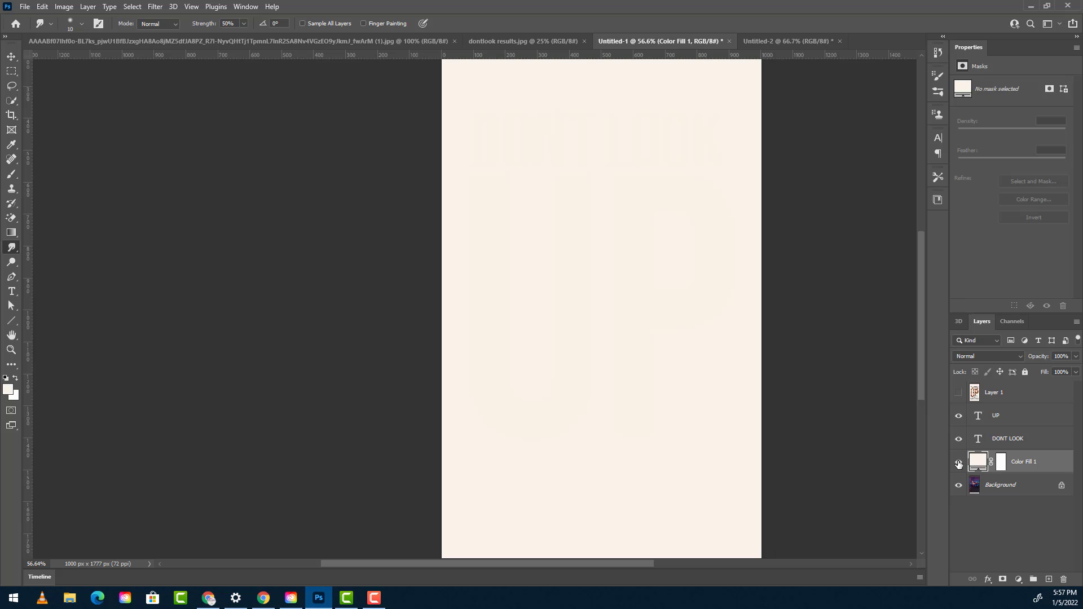
- Give the DONT LOOK text layer a Shallow knockout and 0% fill opacity in its blending options
click(1025, 442)
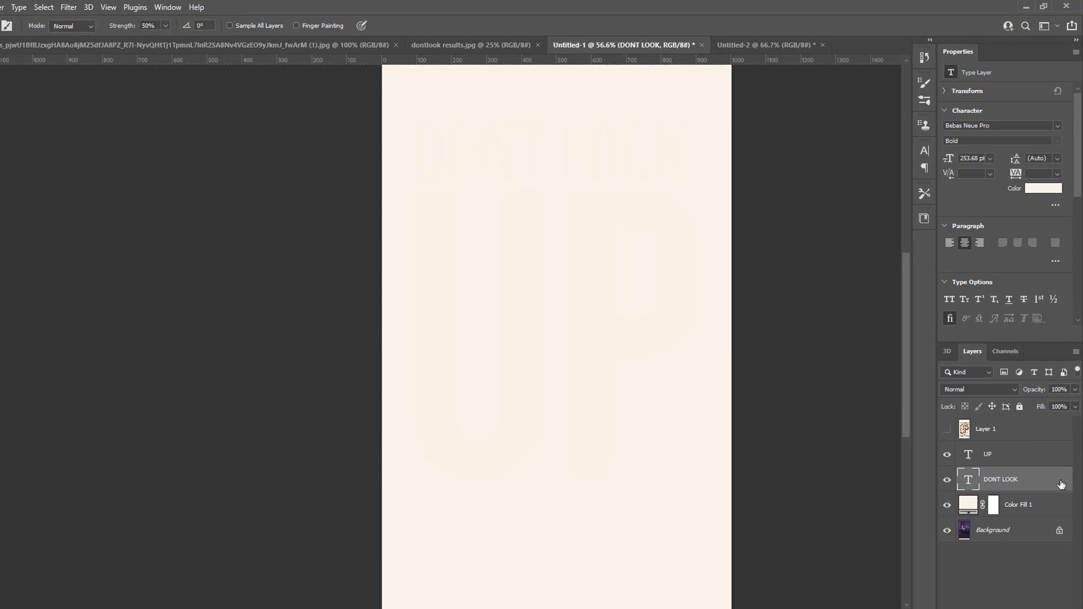
right_click(1063, 442)
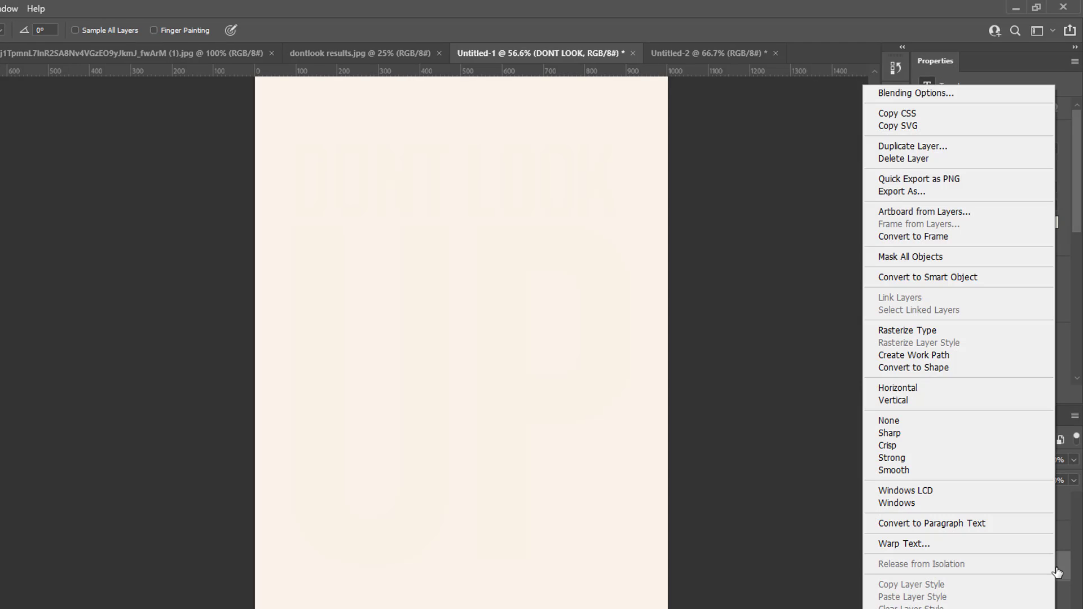
click(933, 93)
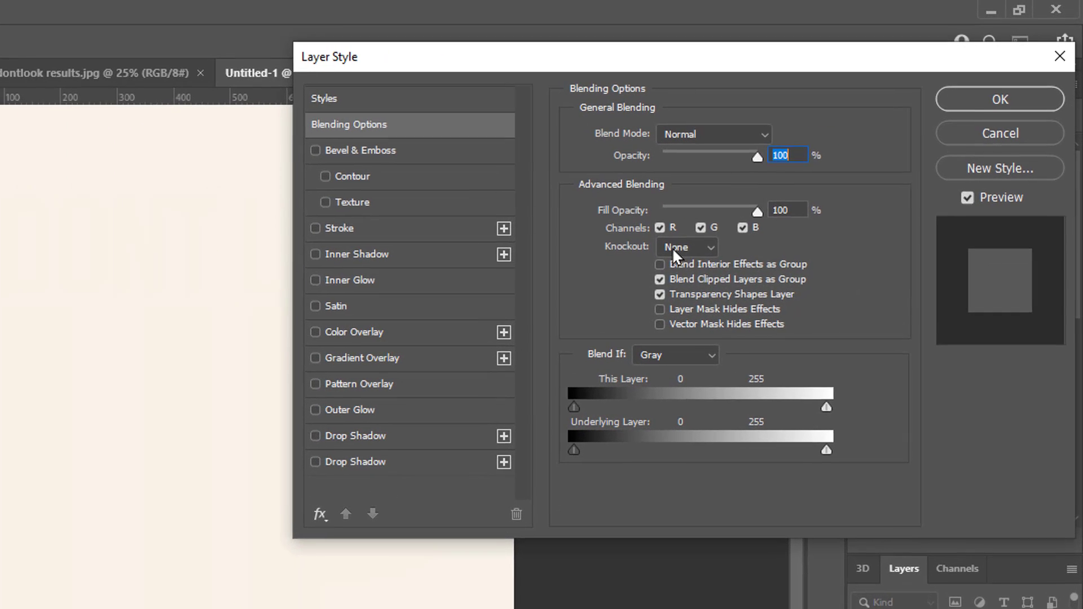
click(787, 180)
click(683, 282)
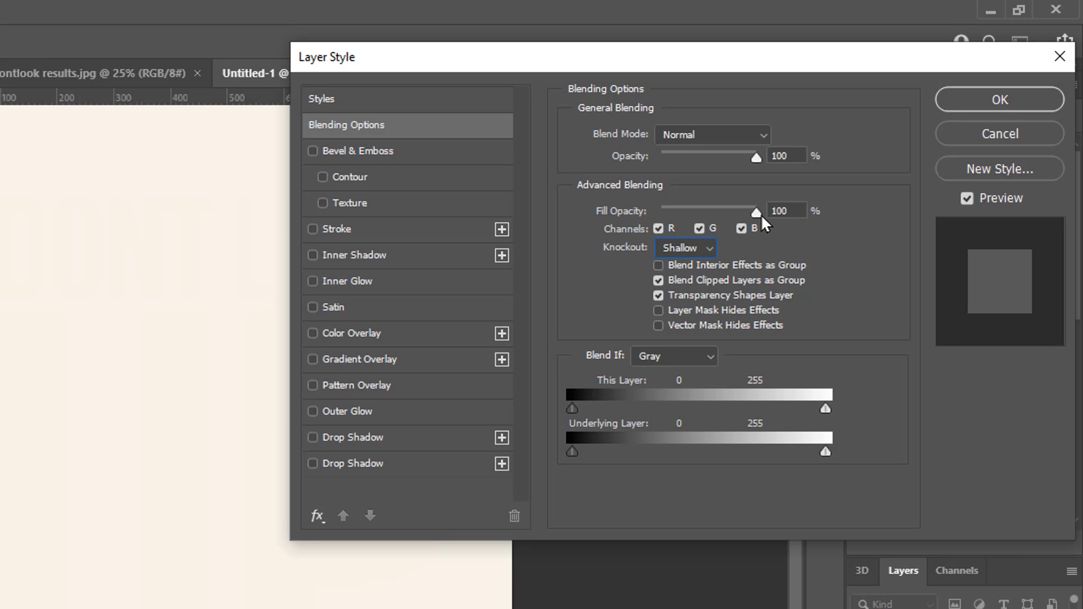
drag(757, 212, 606, 218)
click(1015, 101)
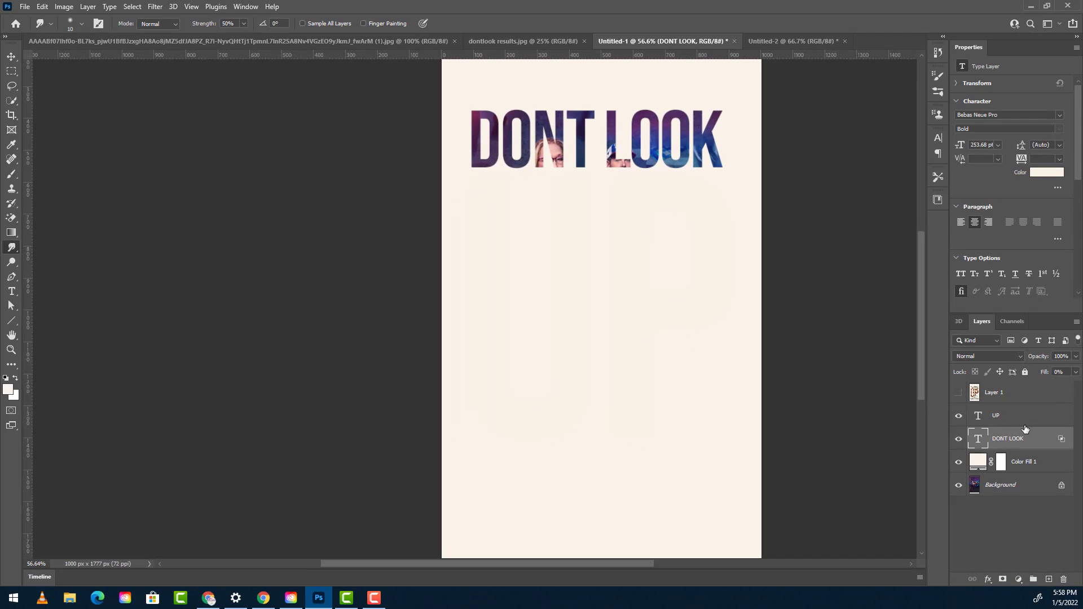
- Give the UP text layer a Shallow knockout and 0% fill opacity in its blending options
click(1049, 423)
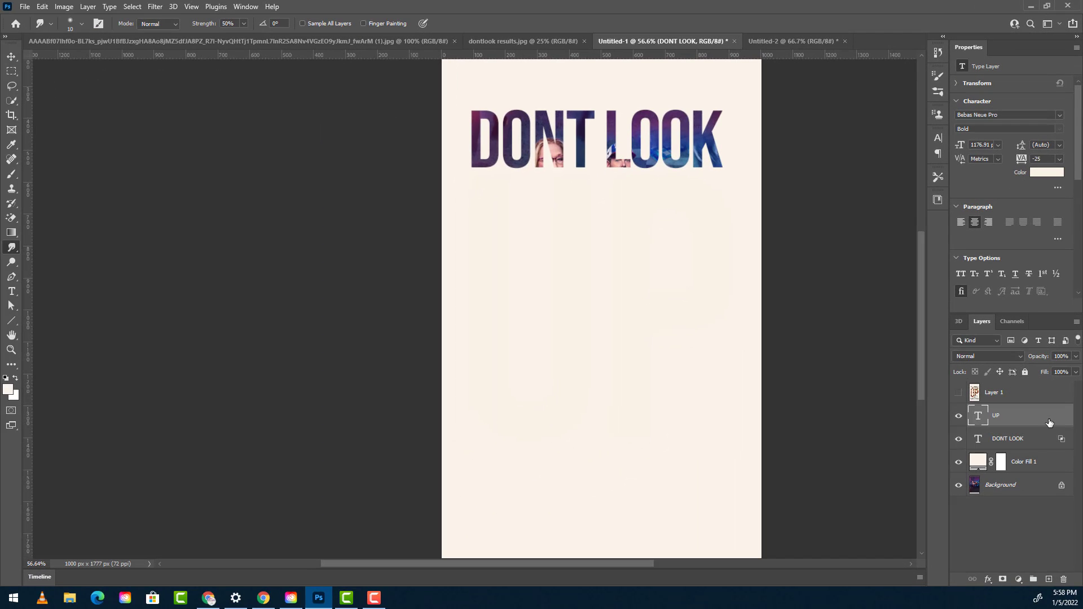
double_click(1049, 423)
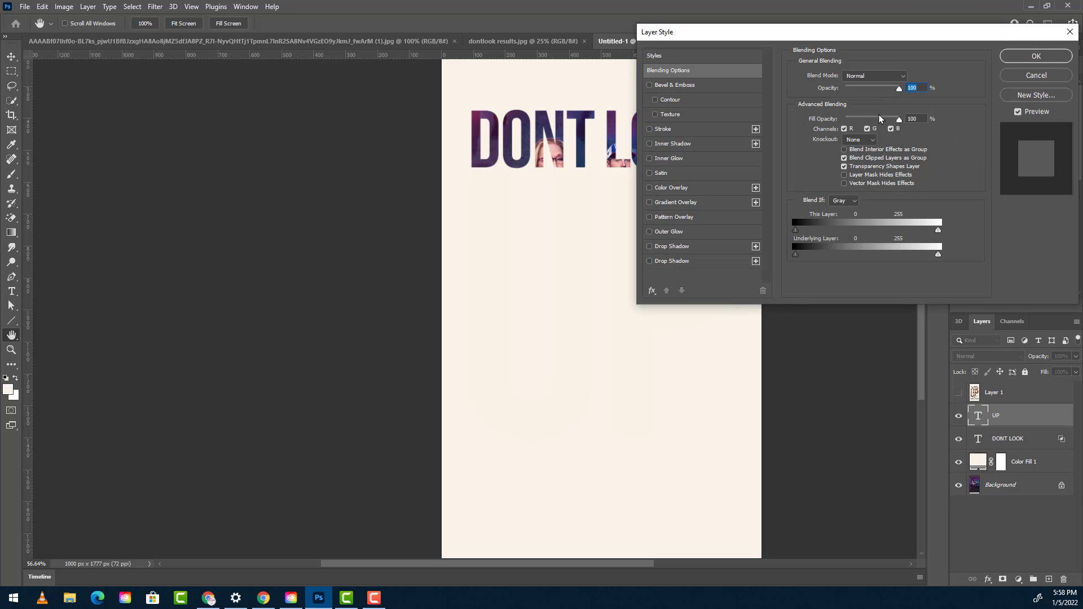
click(866, 140)
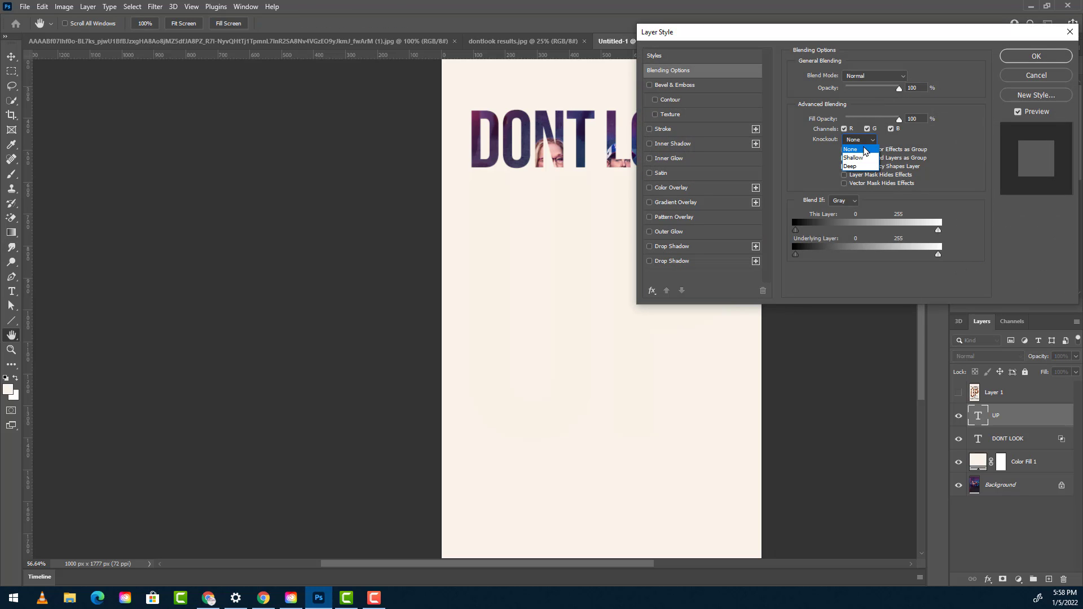
click(865, 160)
drag(899, 119, 838, 124)
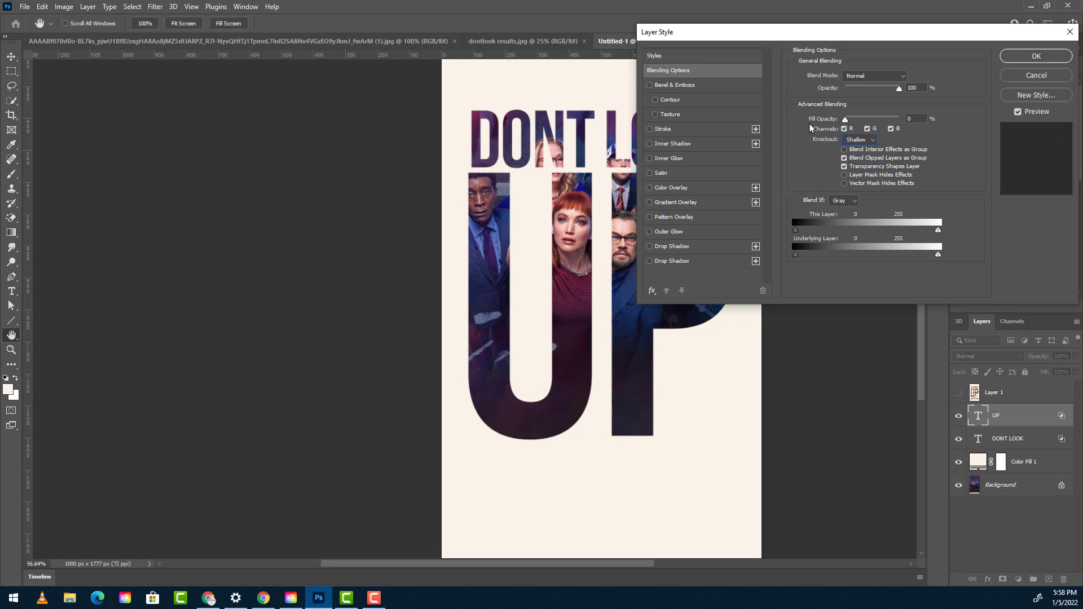
click(1026, 56)
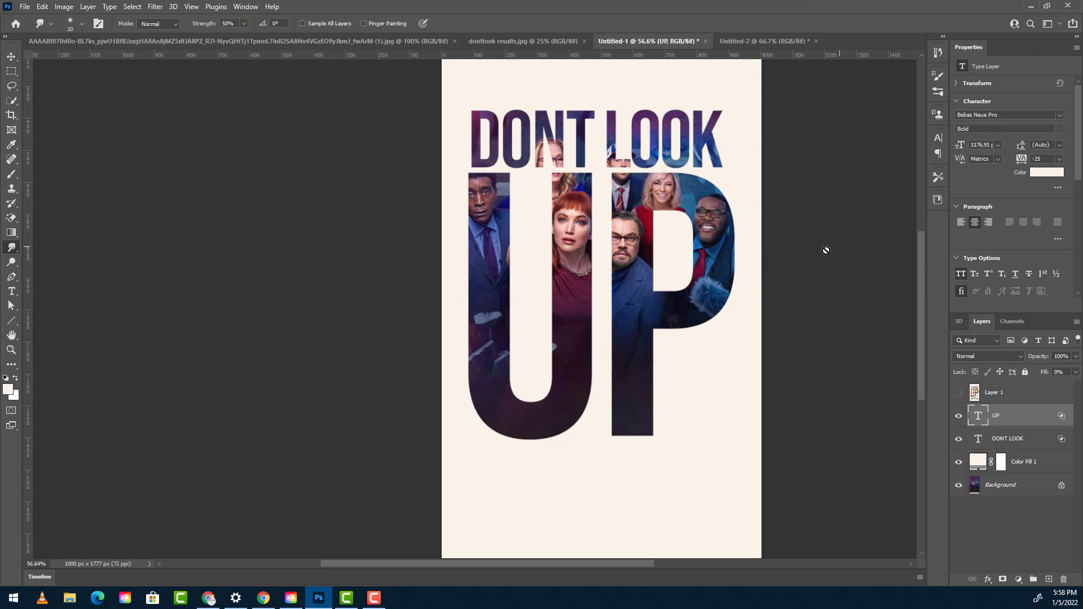
- Show the original poster on Layer 1 and make it the active layer
drag(808, 220, 793, 222)
click(960, 393)
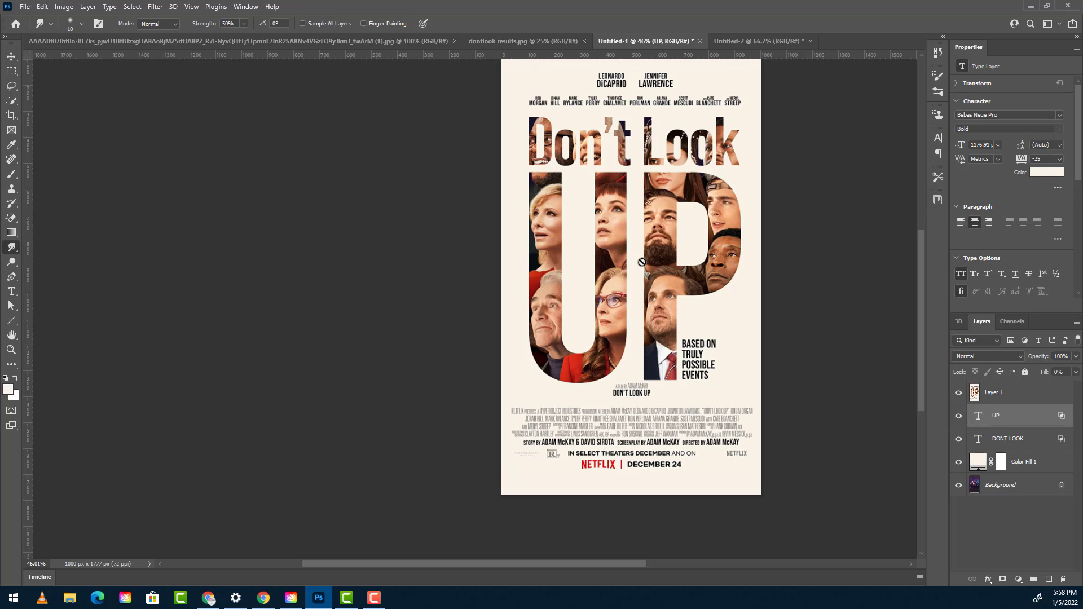
click(1004, 396)
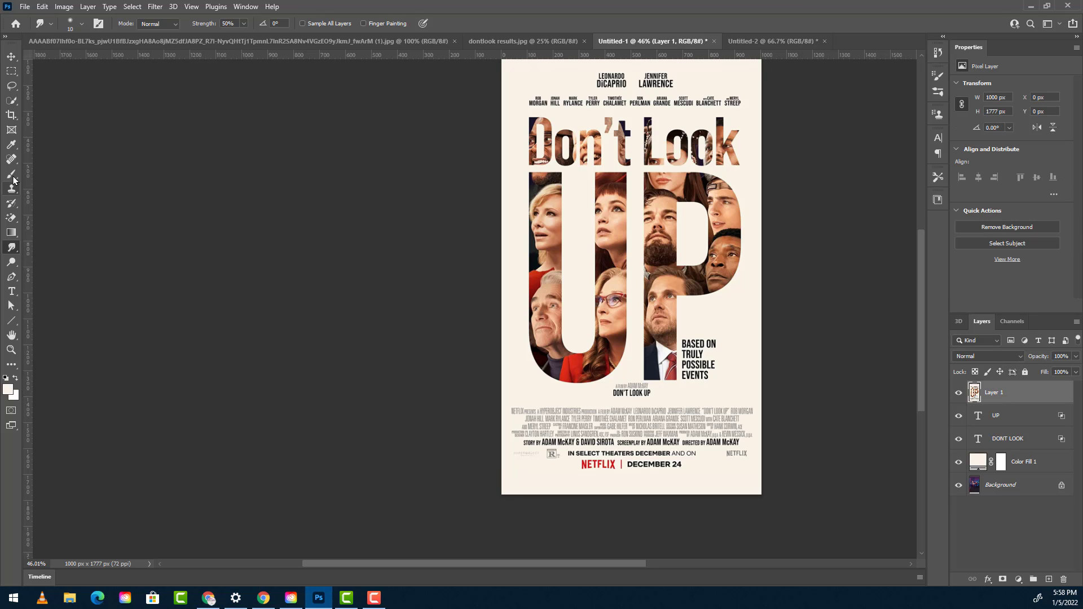
- Copy the credits and release-date block at the foot of the poster from Layer 1 onto its own layer
click(10, 71)
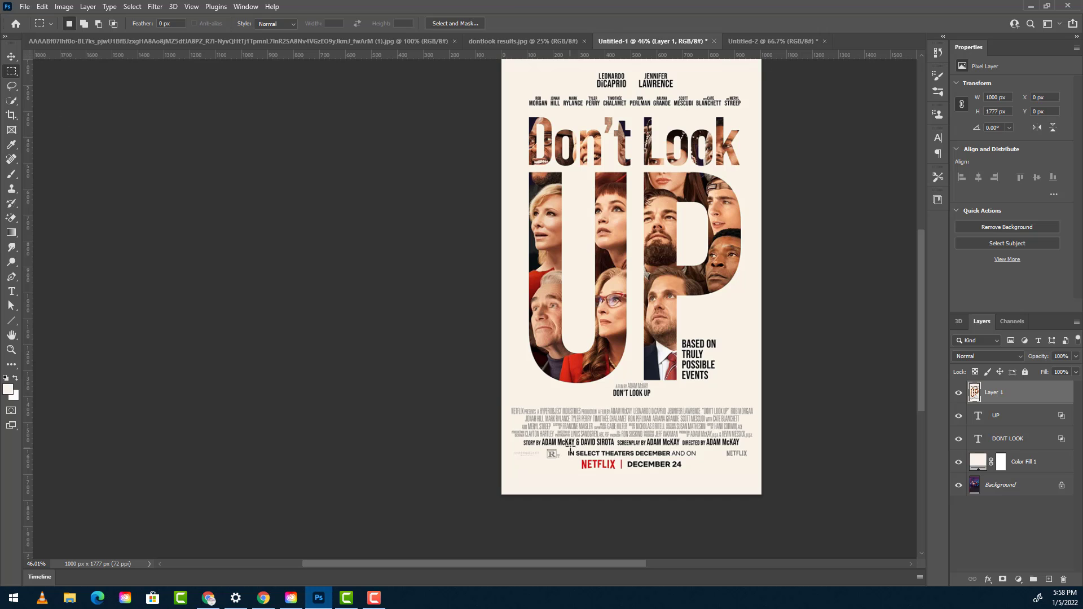
drag(500, 399, 802, 484)
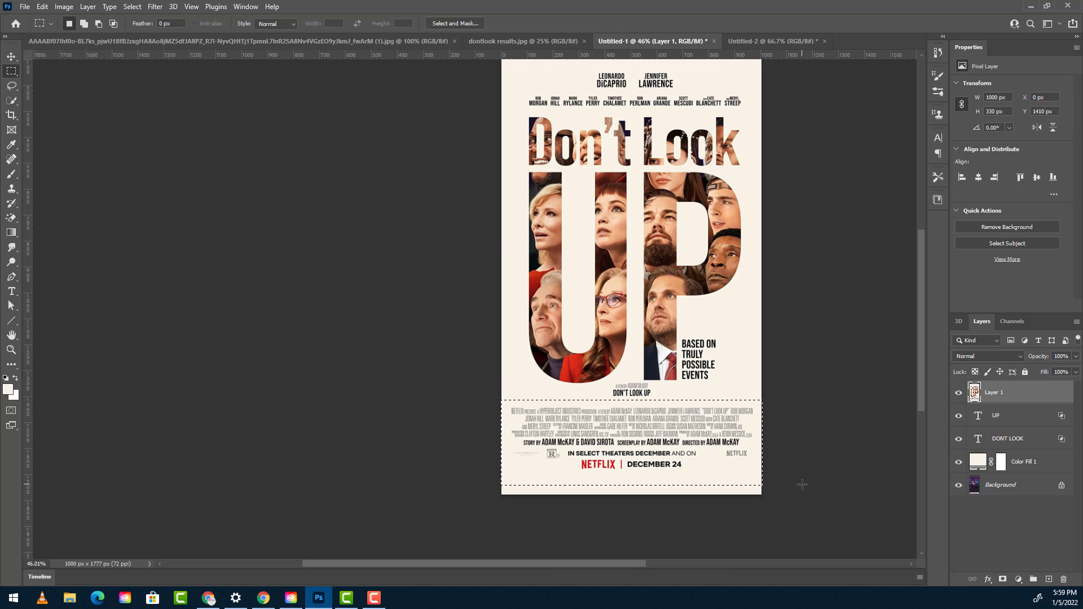
key(ctrl+j)
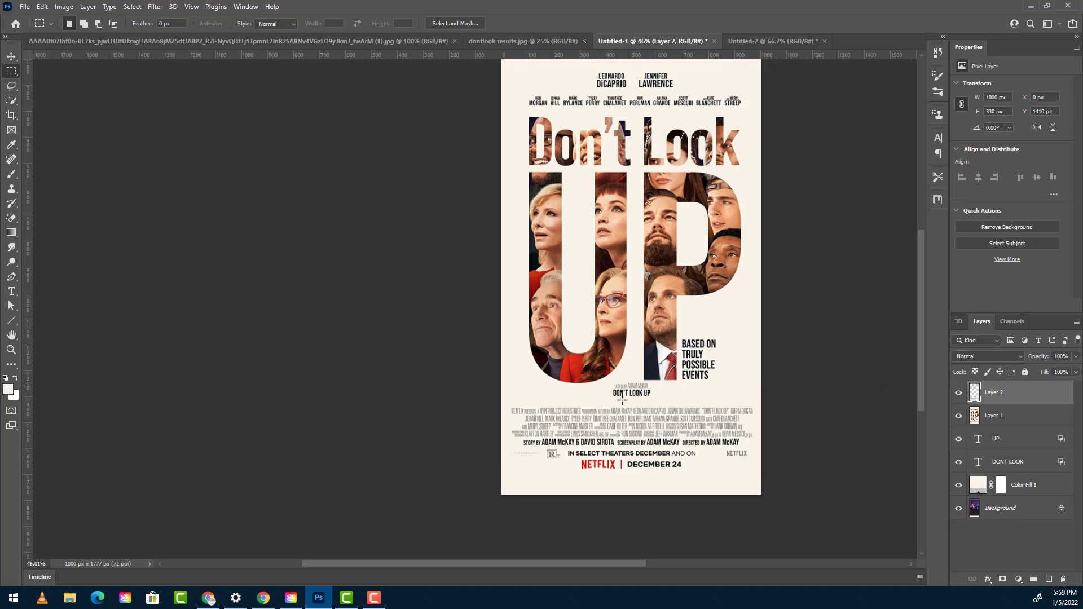
- Copy the small DON'T LOOK UP title area and the BASED ON TRULY POSSIBLE EVENTS tagline onto separate layers
drag(612, 384, 660, 401)
key(ctrl+j)
drag(678, 335, 727, 385)
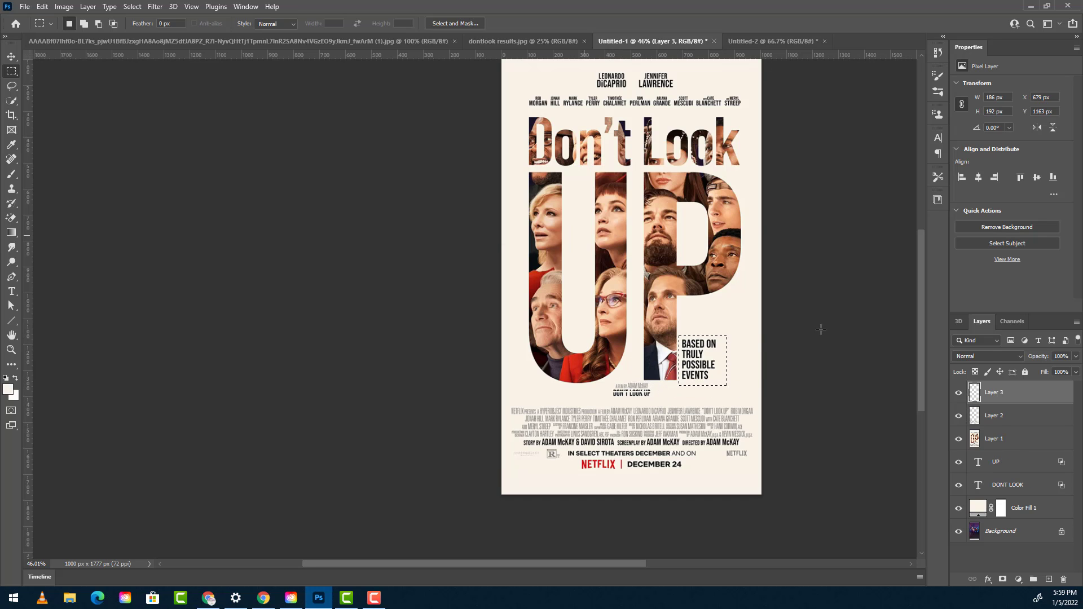
click(994, 439)
key(ctrl+j)
- Copy the cast names strip above the title from Layer 1 onto its own layer and hide Layer 1
click(993, 462)
drag(503, 113, 762, 60)
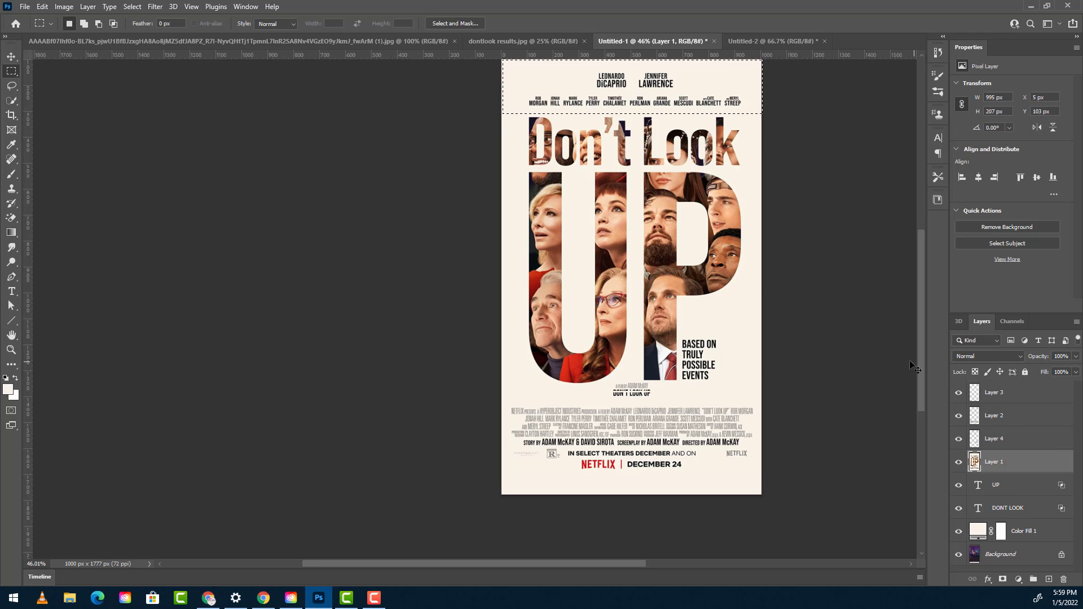
key(ctrl+j)
click(958, 485)
scroll(589, 398, right, 3)
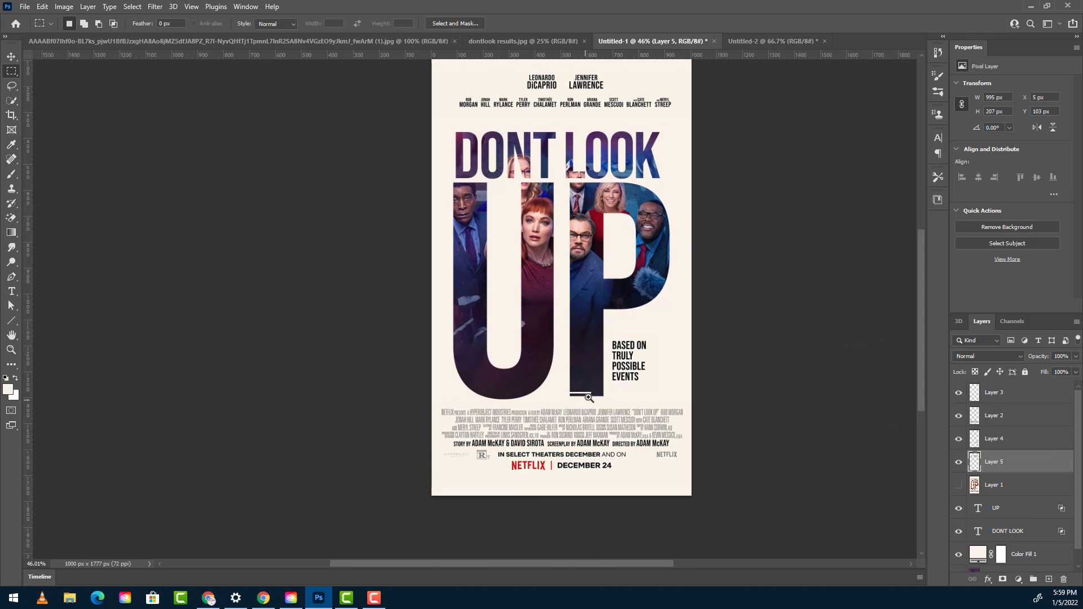
- Hide Layer 3 to remove the stray small title fragment from the bottom of the large P
drag(588, 398, 573, 397)
click(958, 415)
click(958, 415)
click(959, 392)
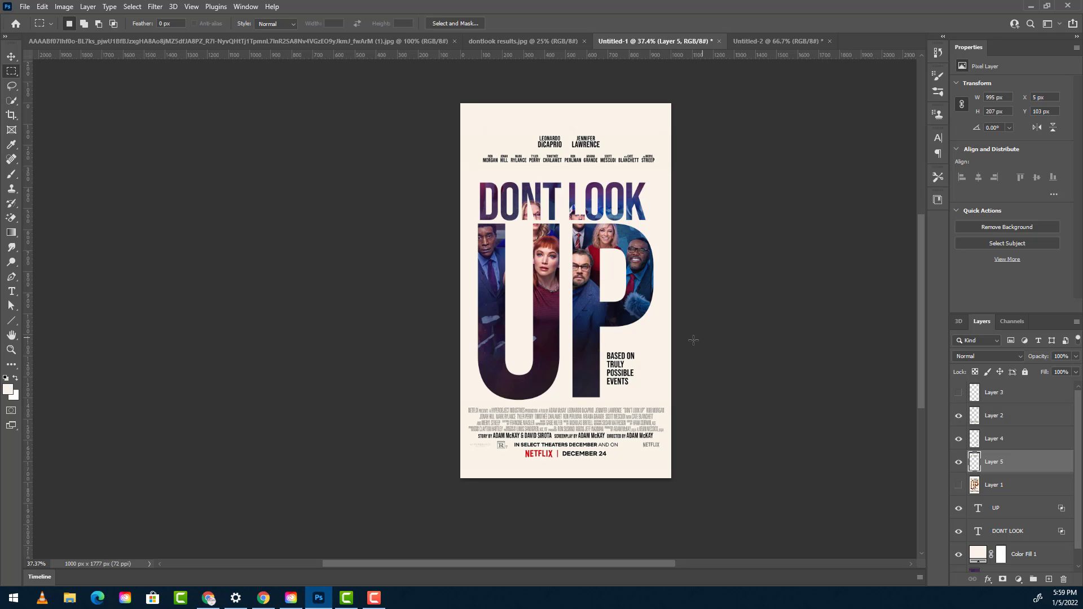
drag(645, 315, 660, 313)
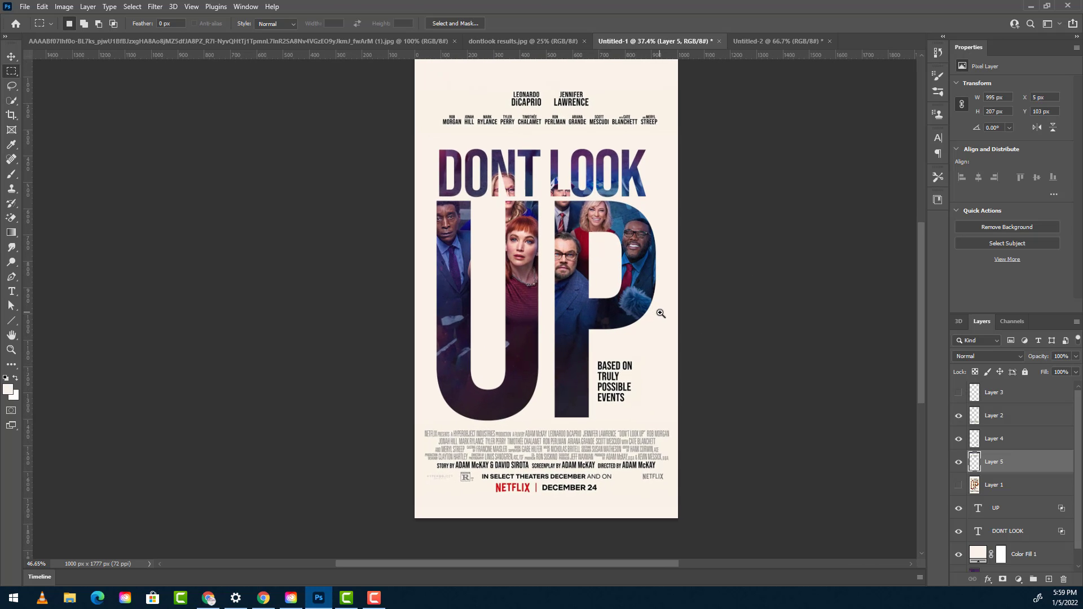
- Move Layer 1 to the top of the layer stack and briefly show it to compare the original poster with the recreation
drag(1019, 489, 1038, 387)
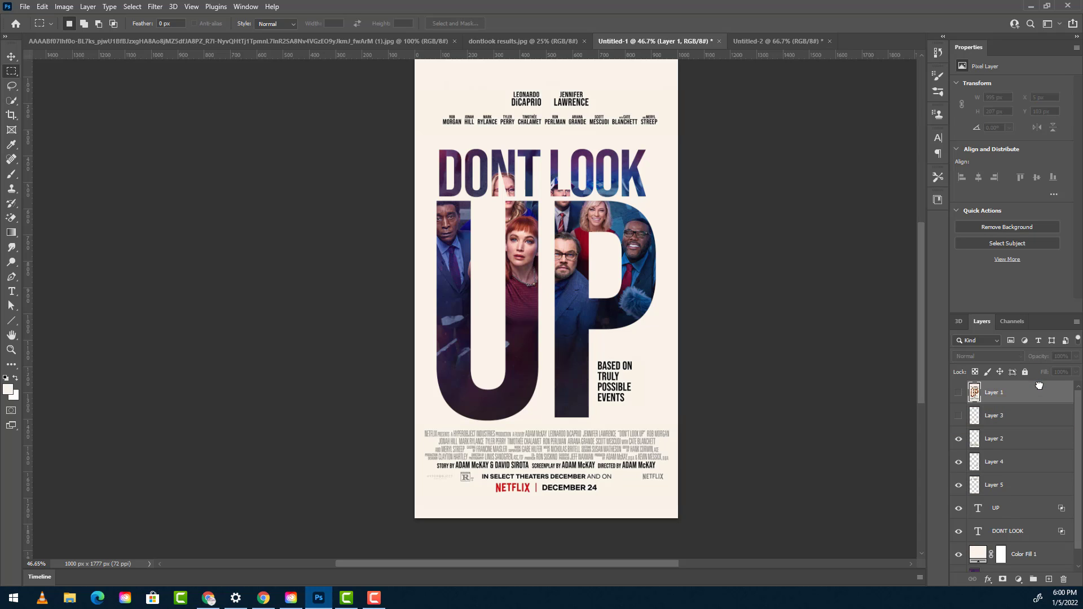
click(958, 393)
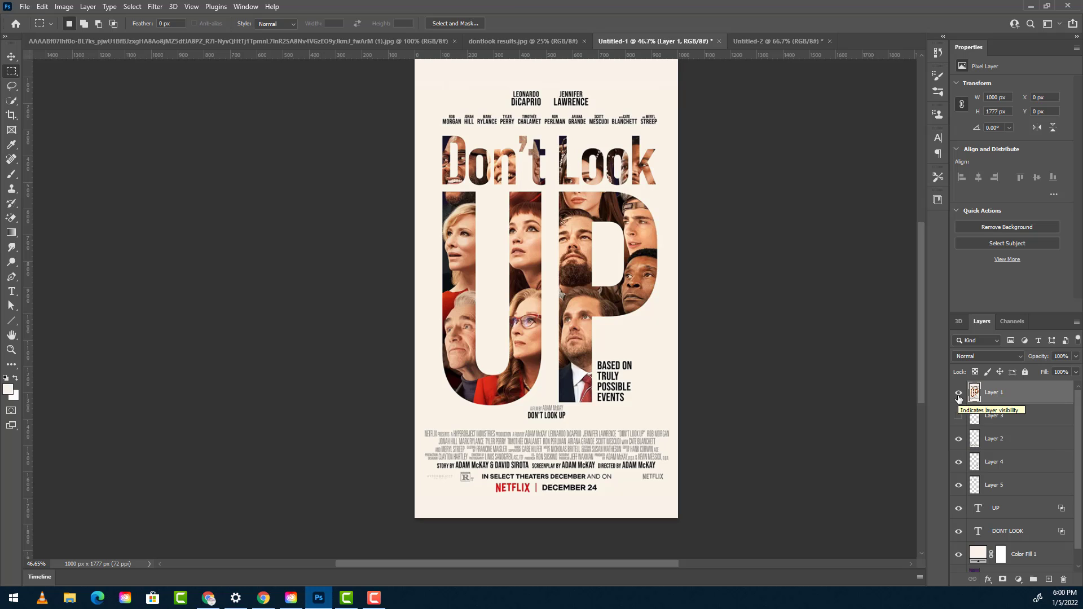
click(958, 394)
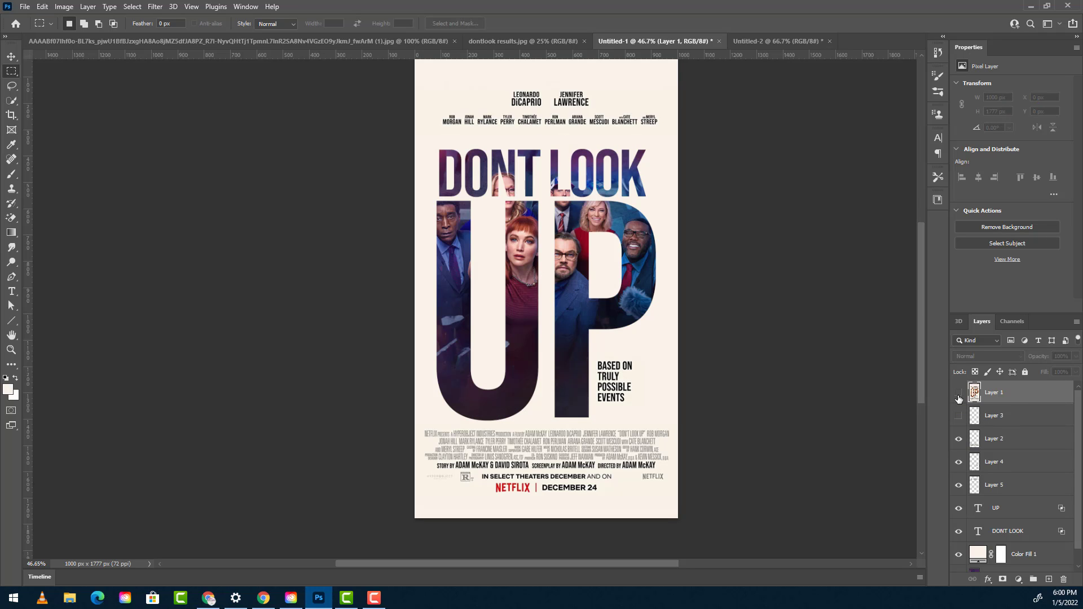
- Switch to the cast photo document and draw a red-filled rectangle about 814 by 319 px across the middle of the photo
right_click(619, 415)
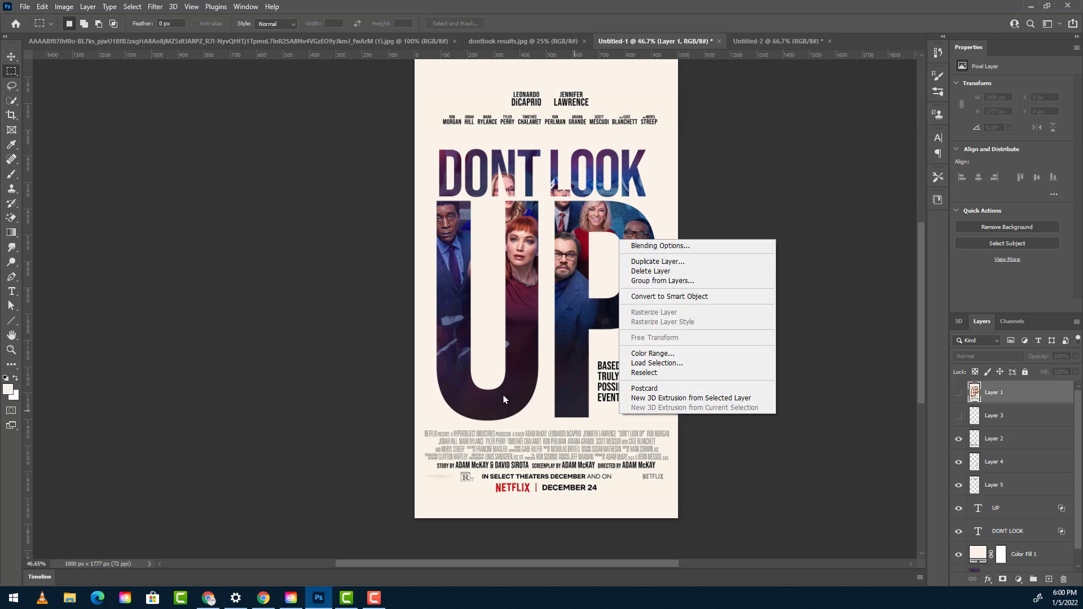
click(267, 42)
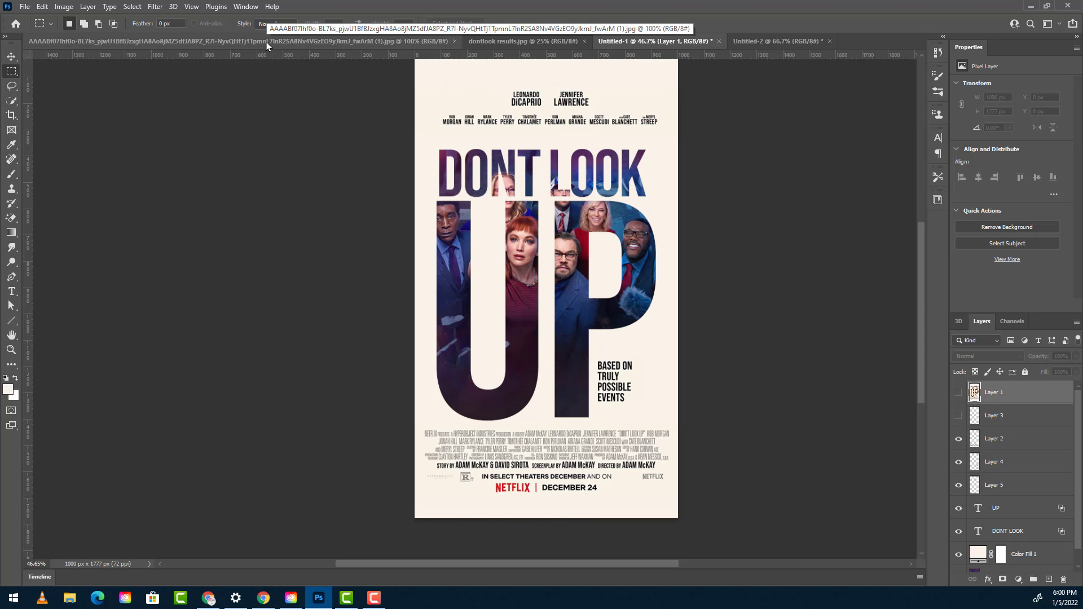
click(266, 42)
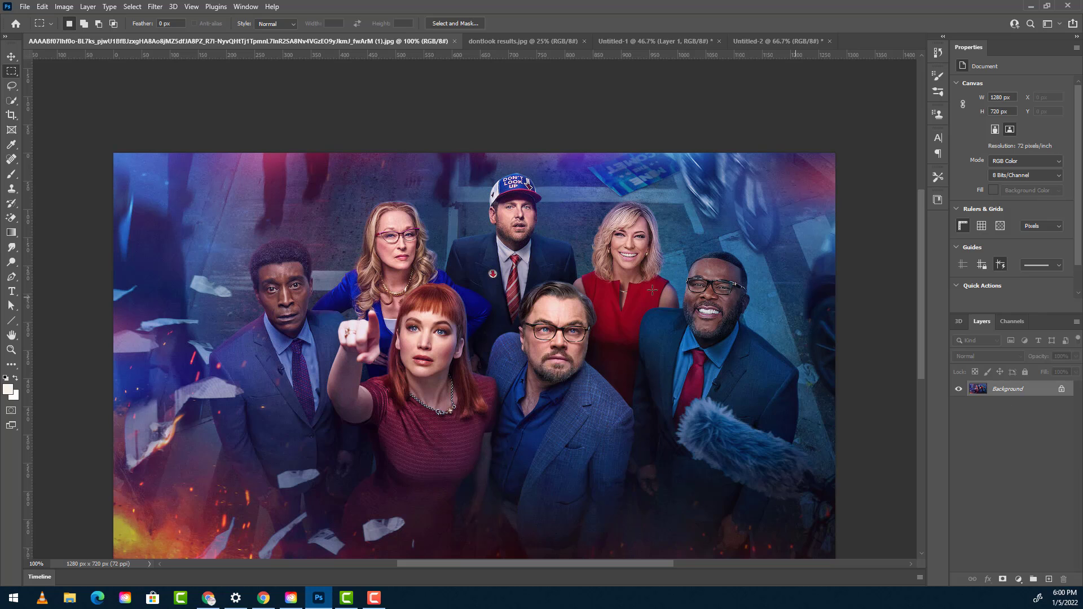
drag(563, 333, 568, 285)
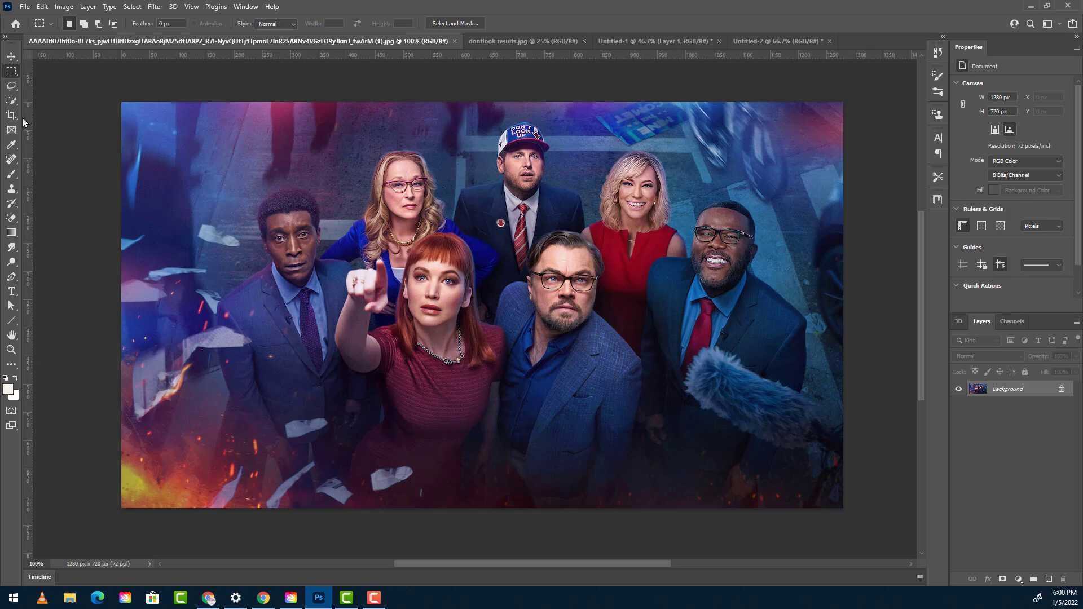
click(15, 324)
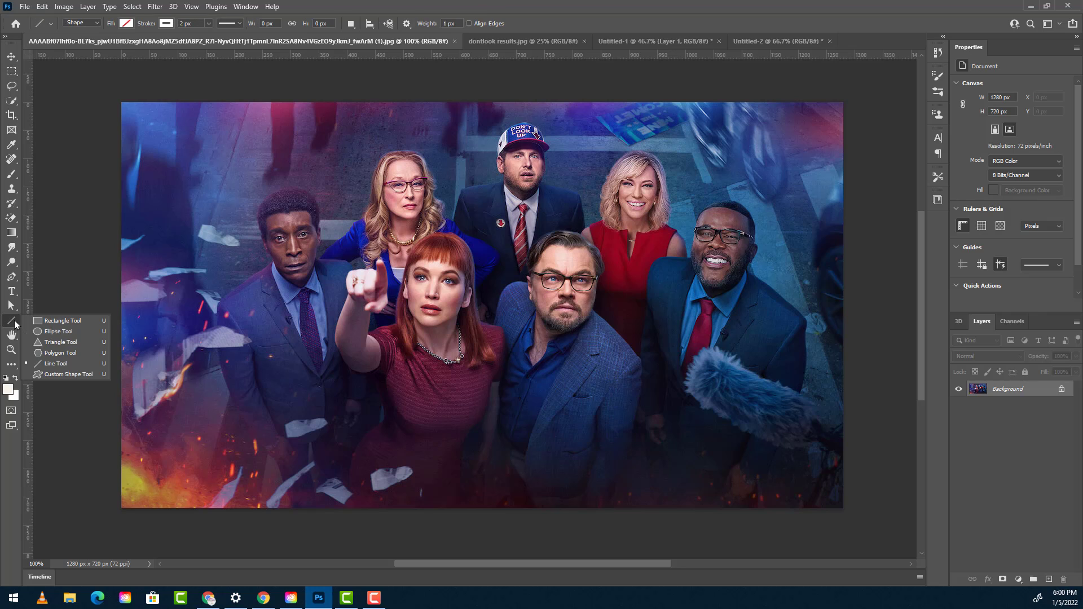
click(57, 321)
click(125, 23)
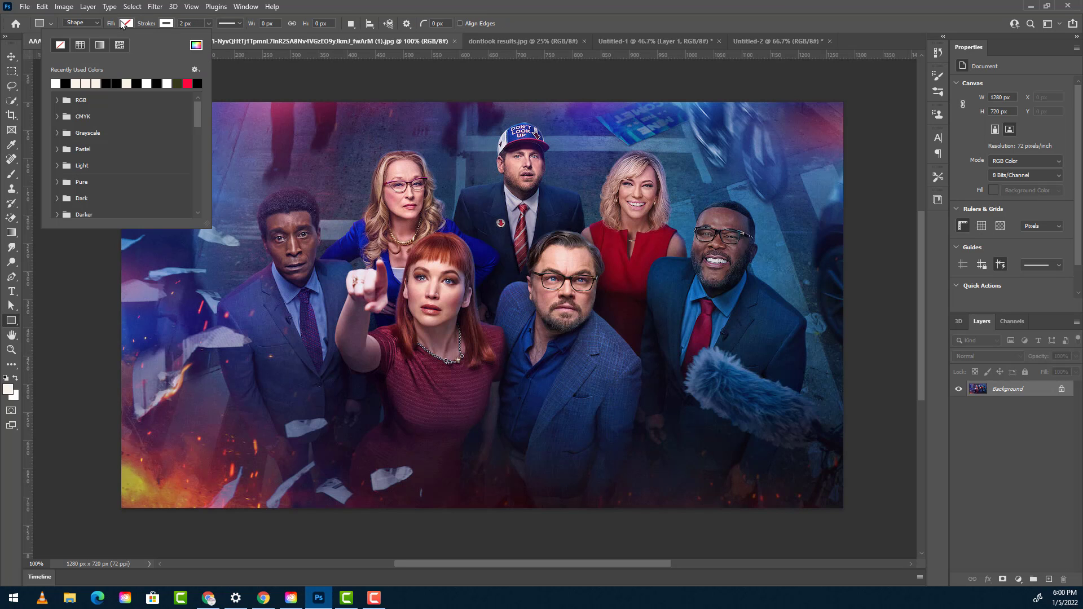
click(187, 83)
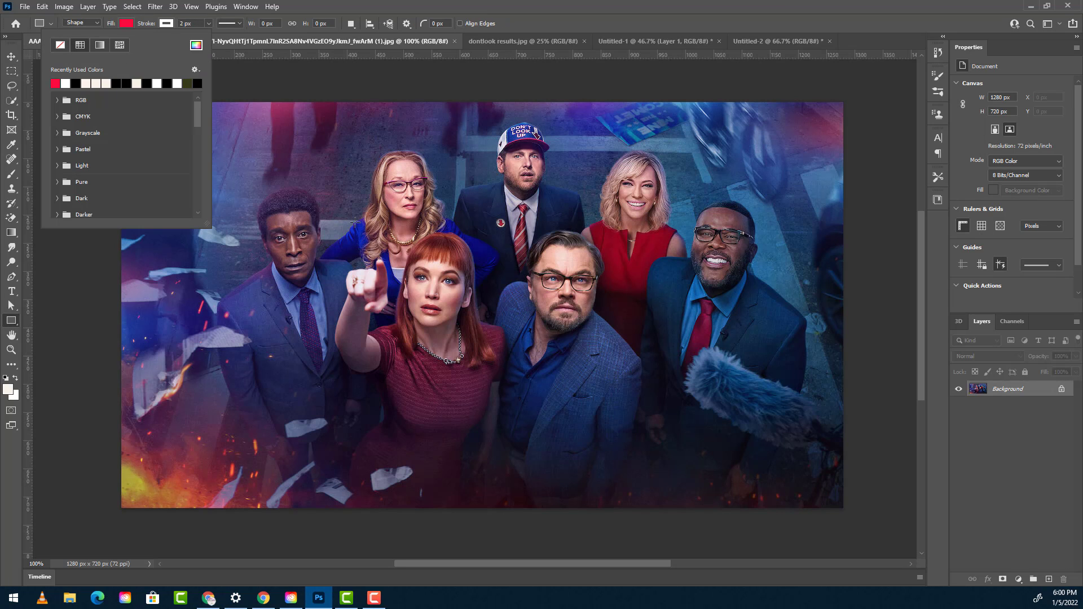
drag(261, 182, 682, 361)
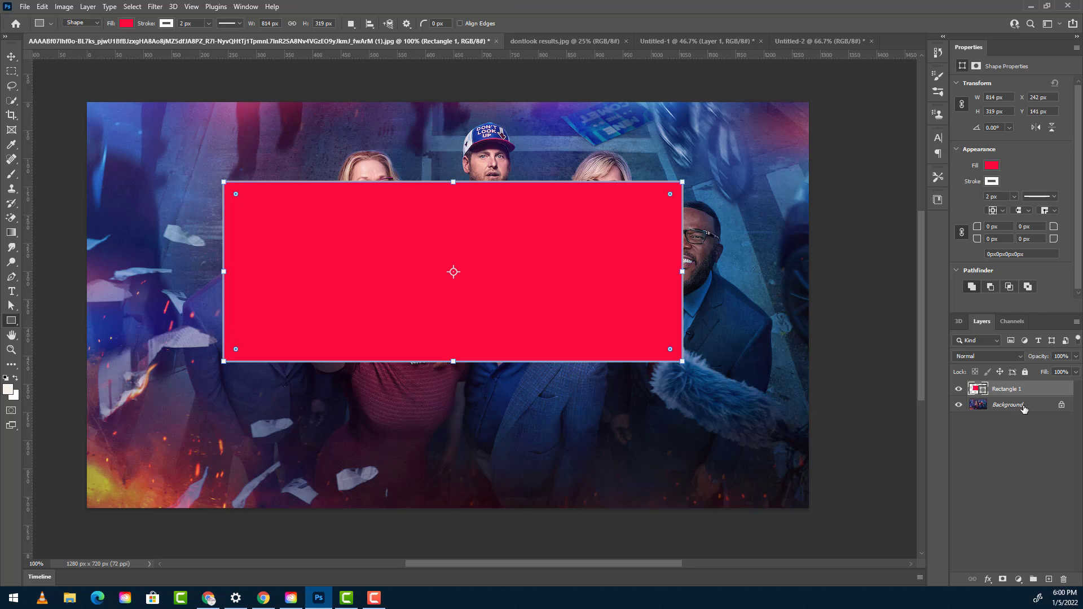
- Set the text color to black and insert a placeholder text object directly above the Background layer
click(1023, 406)
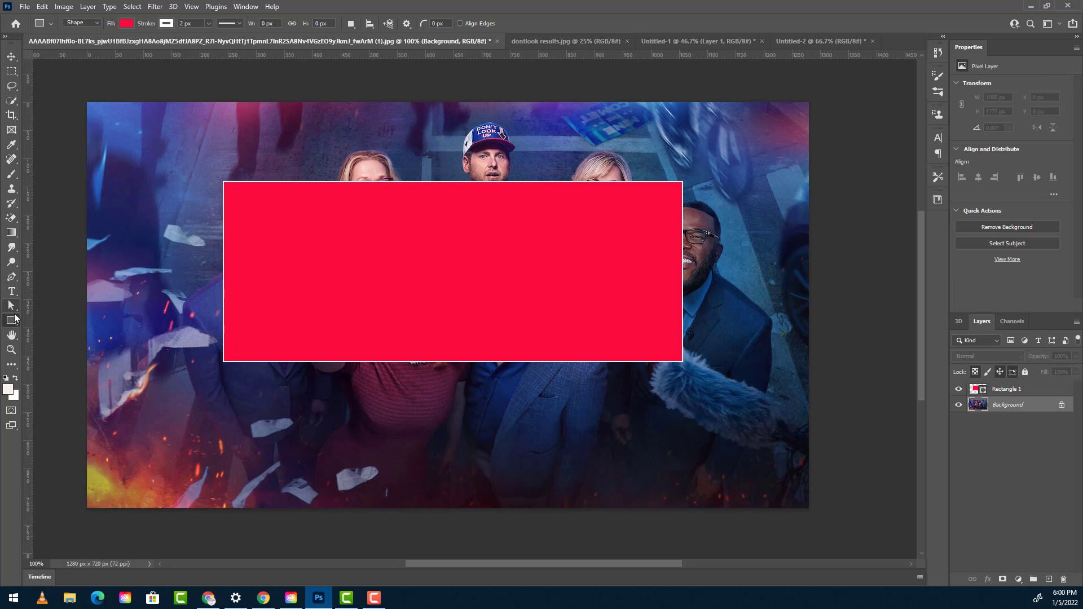
click(13, 295)
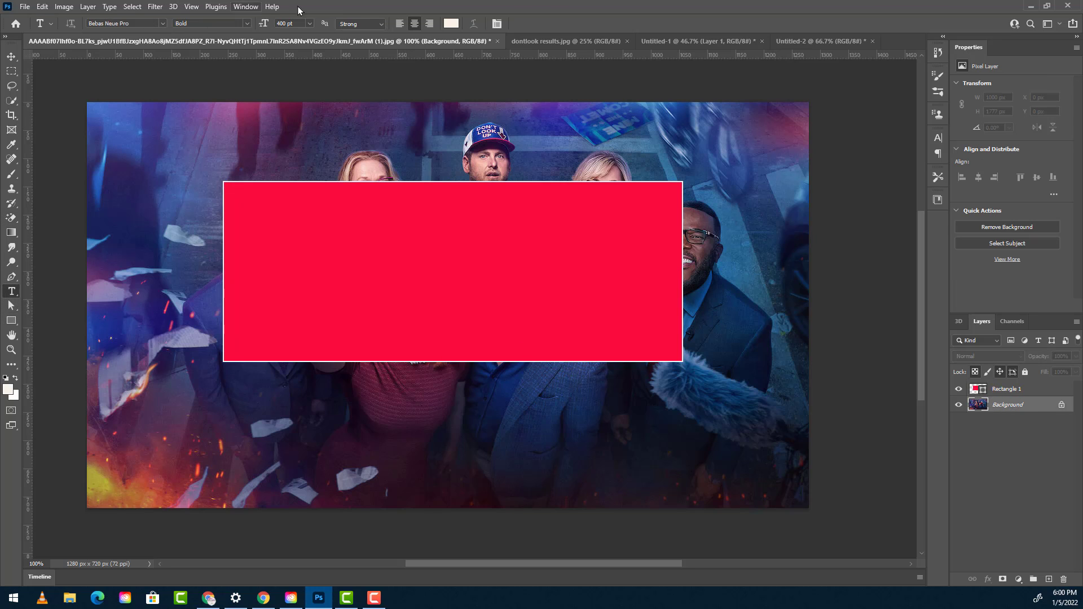
click(447, 29)
drag(596, 155, 534, 238)
click(788, 88)
click(321, 273)
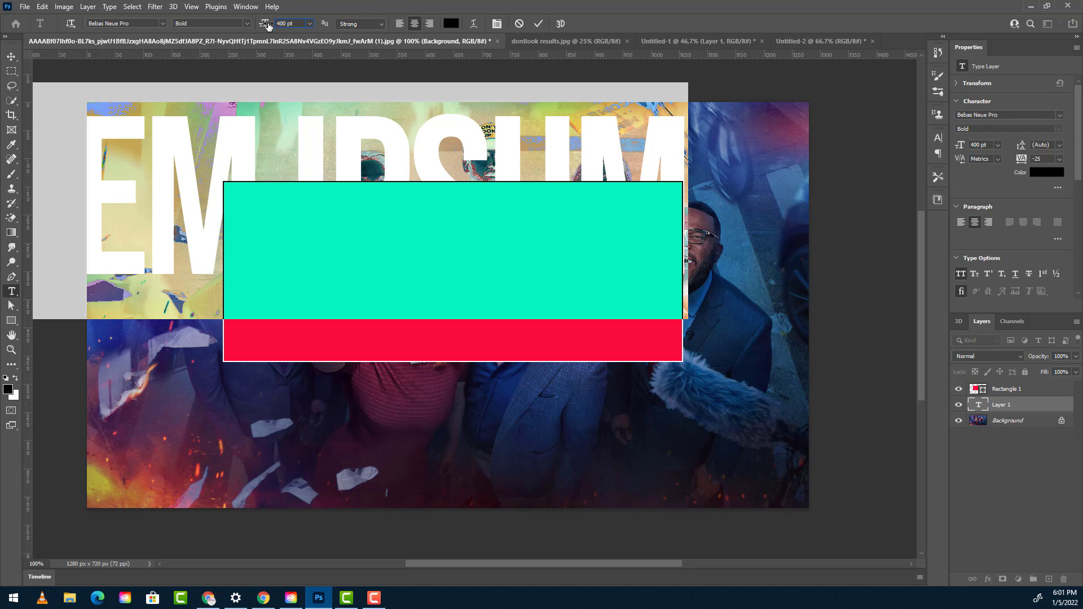
- Set the placeholder text size to 200 pt and position the text over the red rectangle
click(290, 23)
text(200)
key(Return)
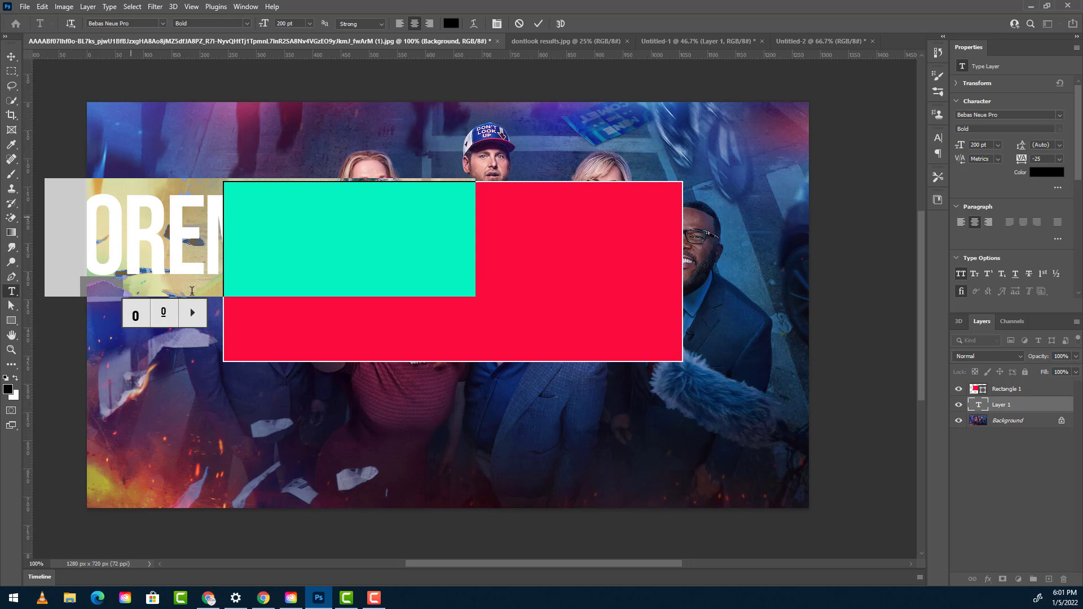
drag(309, 318, 506, 356)
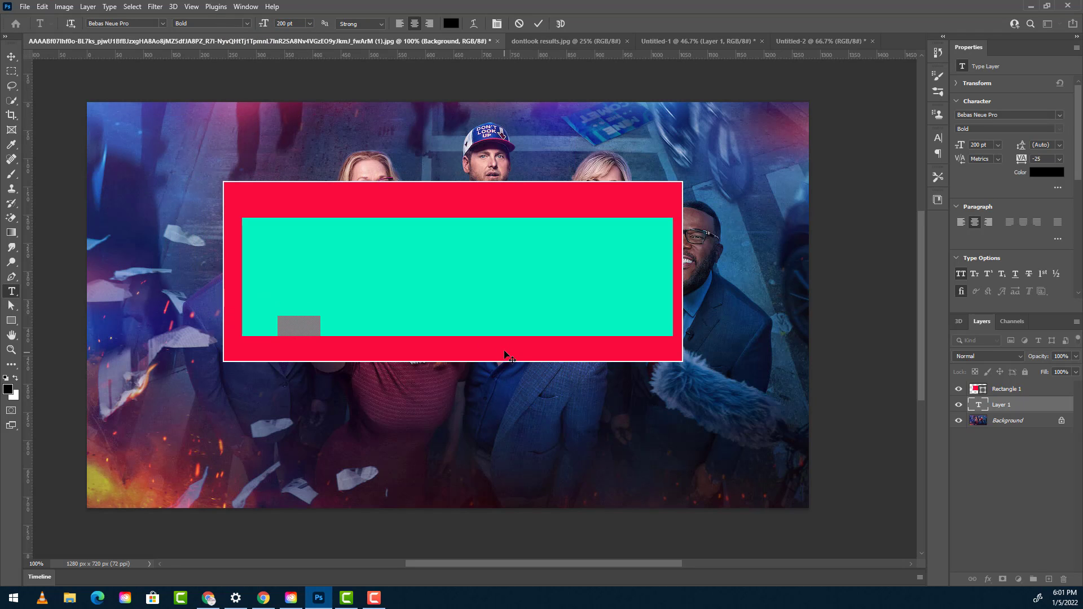
- Move the text layer above Rectangle 1 and replace its placeholder text with KNOCKOUT
click(1016, 414)
drag(1020, 410, 1015, 385)
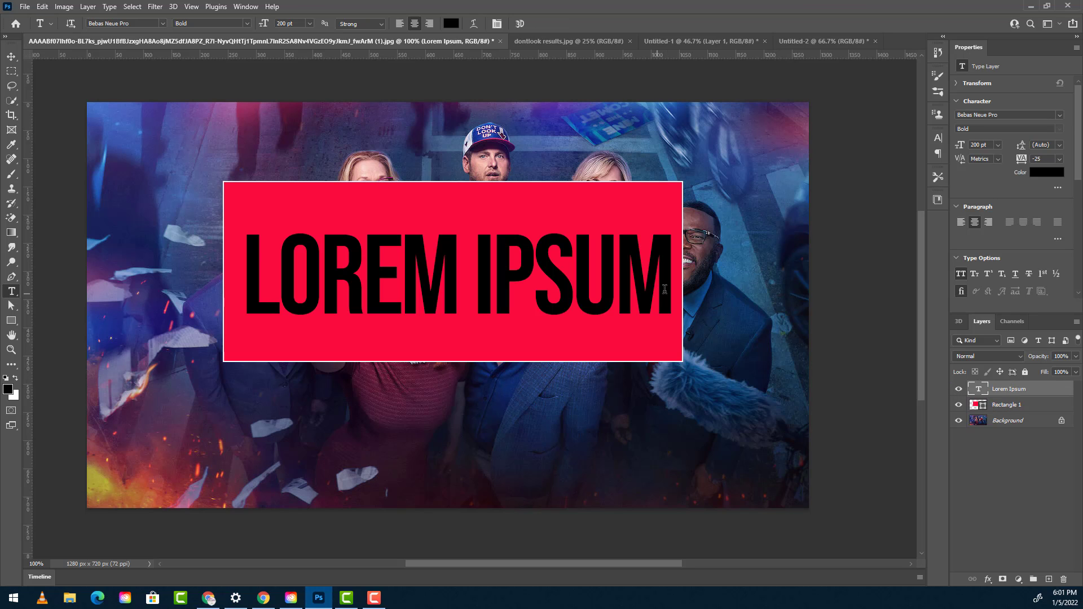
drag(666, 287, 201, 257)
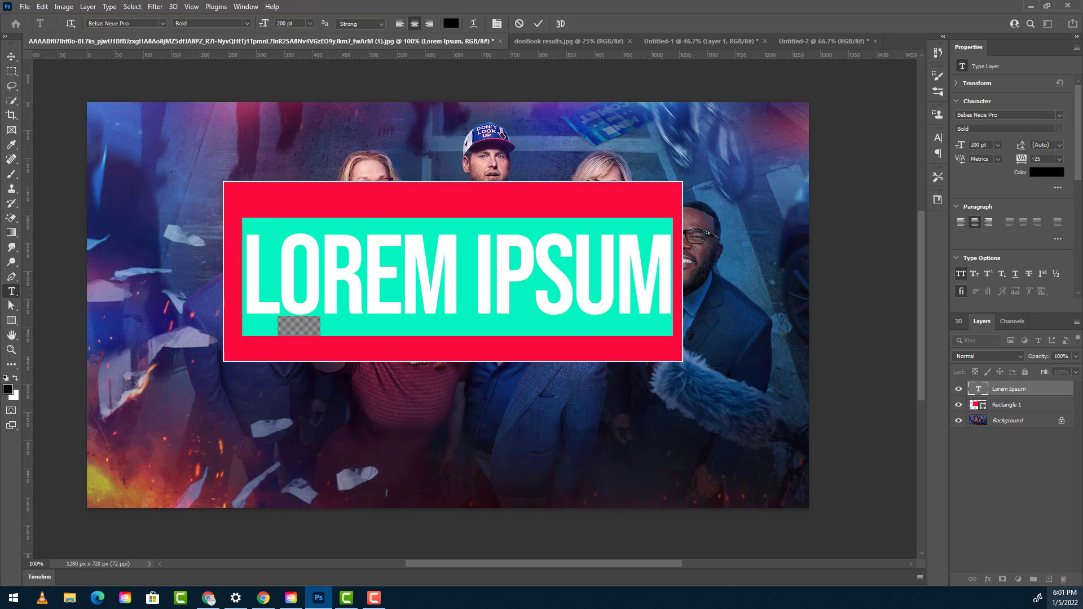
text(K)
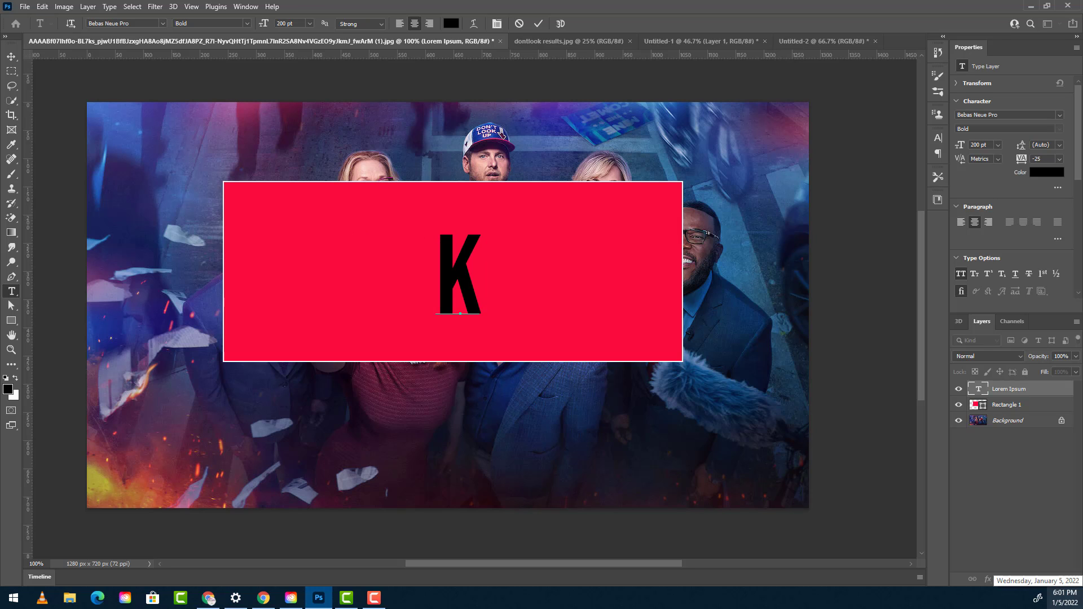
text(NOCKOUT)
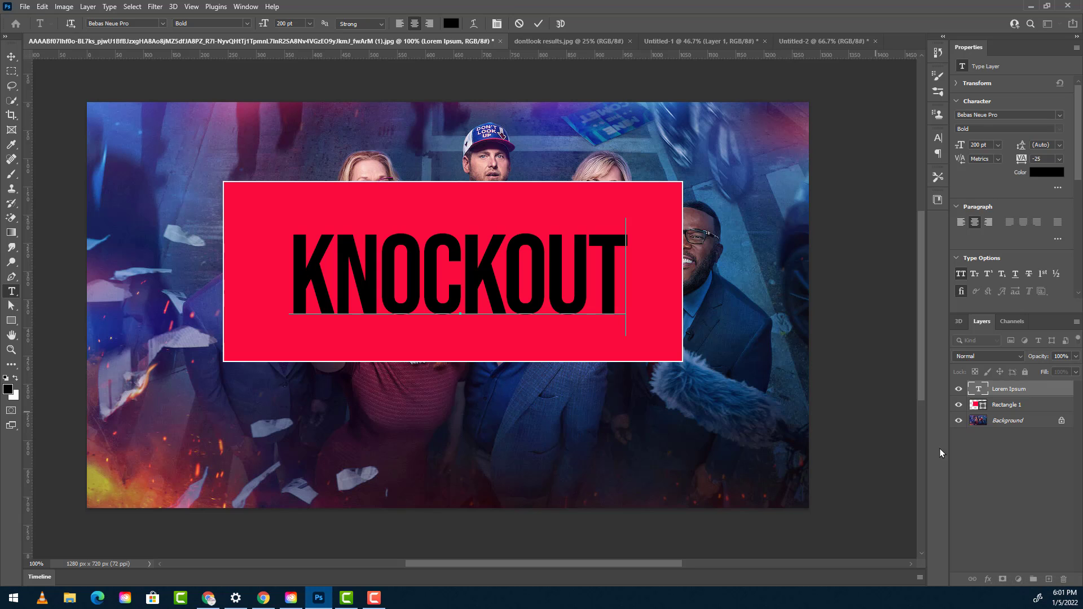
click(983, 434)
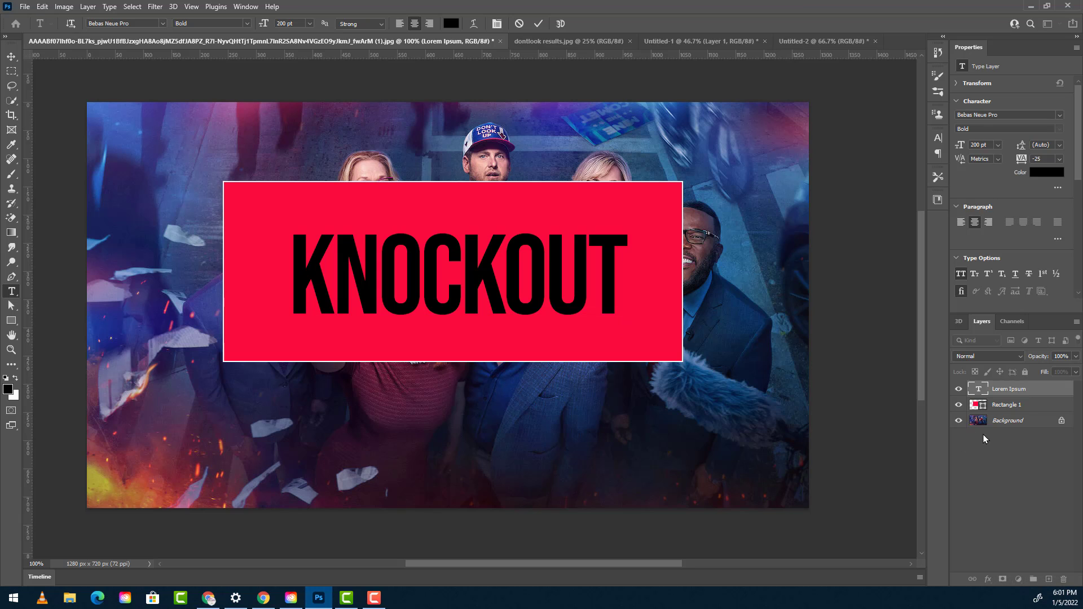
- Choose a Shallow knockout in the KNOCKOUT text layer's blending options and test it by varying the fill opacity
click(1046, 393)
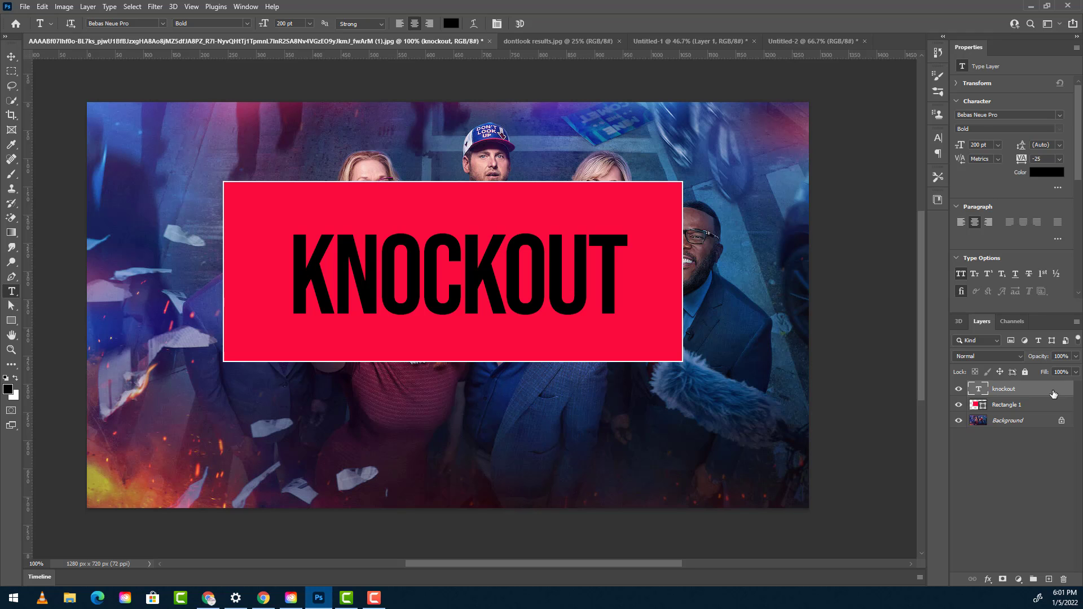
double_click(1053, 393)
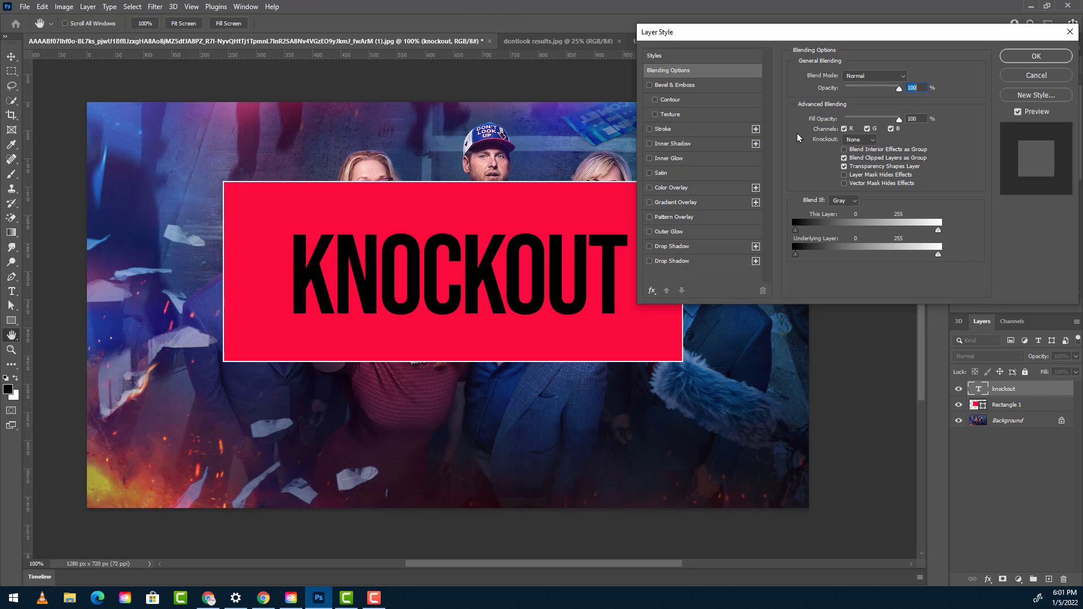
click(860, 139)
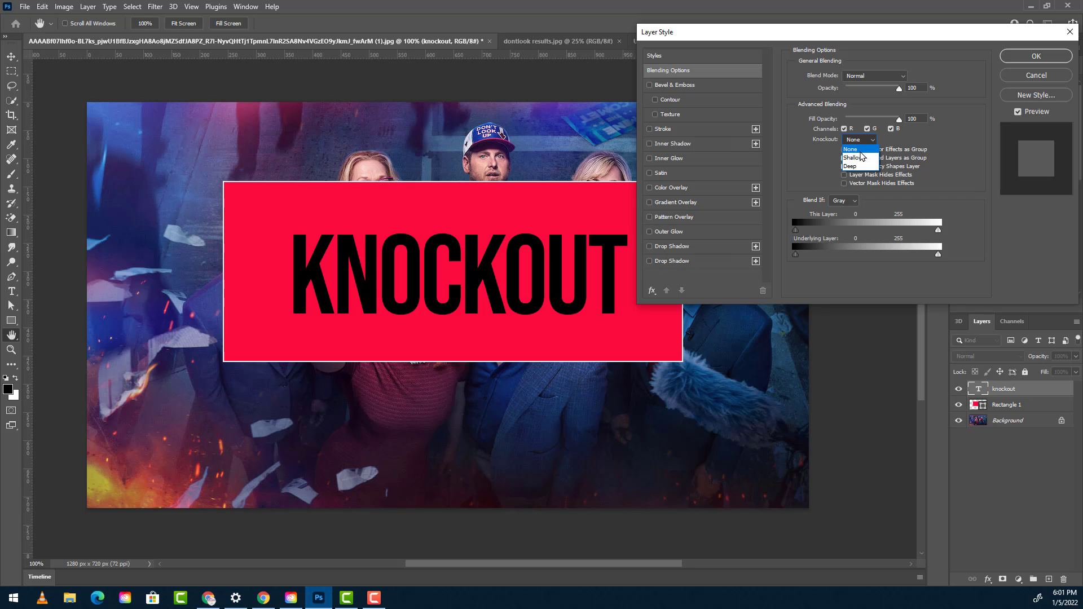
click(858, 158)
mouse_move(900, 120)
mouse_down()
mouse_move(823, 125)
mouse_move(903, 123)
mouse_up()
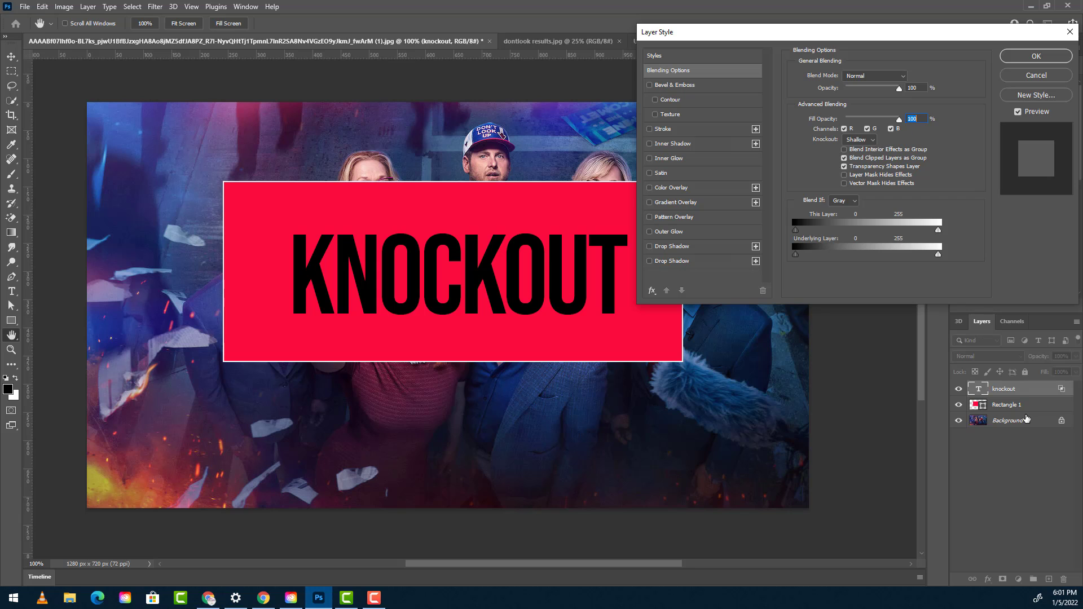
mouse_move(899, 120)
mouse_down()
mouse_move(837, 121)
mouse_move(899, 121)
mouse_up()
- Switch the KNOCKOUT text layer to a Deep knockout, test the fill opacity and leave it at 100%
click(859, 140)
click(858, 167)
mouse_move(899, 120)
mouse_down()
mouse_move(824, 122)
mouse_move(899, 120)
mouse_up()
click(1020, 57)
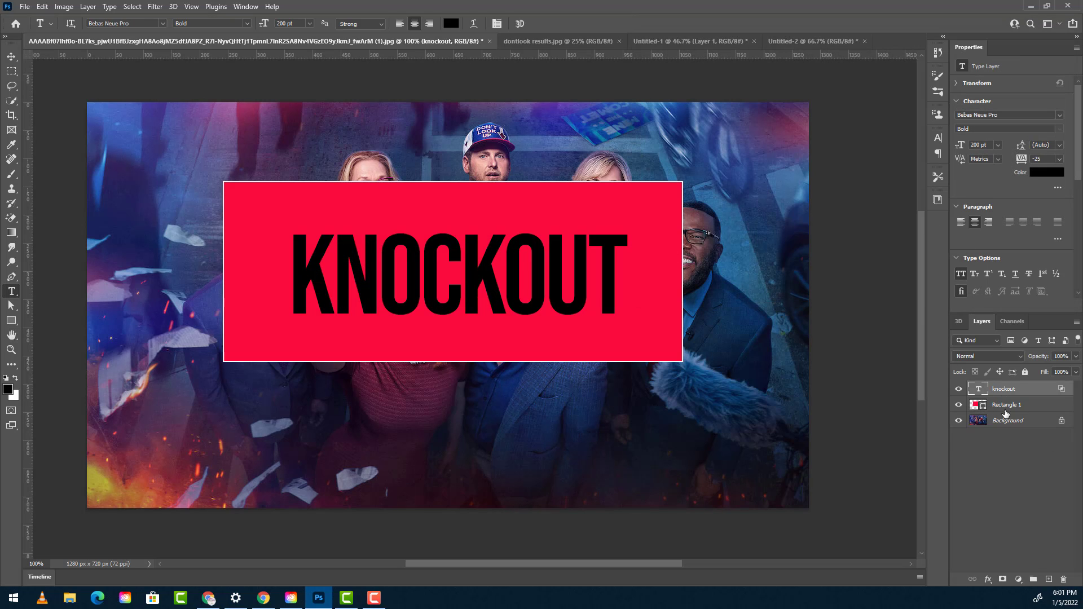
- Unlock the Background layer of the cast photo document to turn it into a regular layer
click(1063, 425)
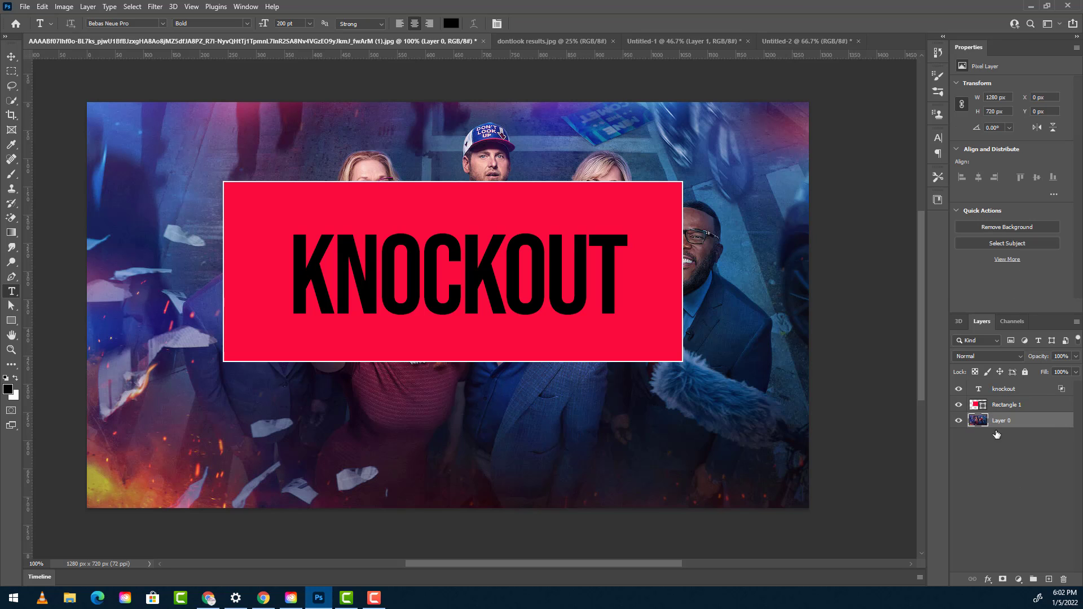
- Add a bright green (#27e907) solid color fill layer and move it beneath Layer 0
click(1019, 579)
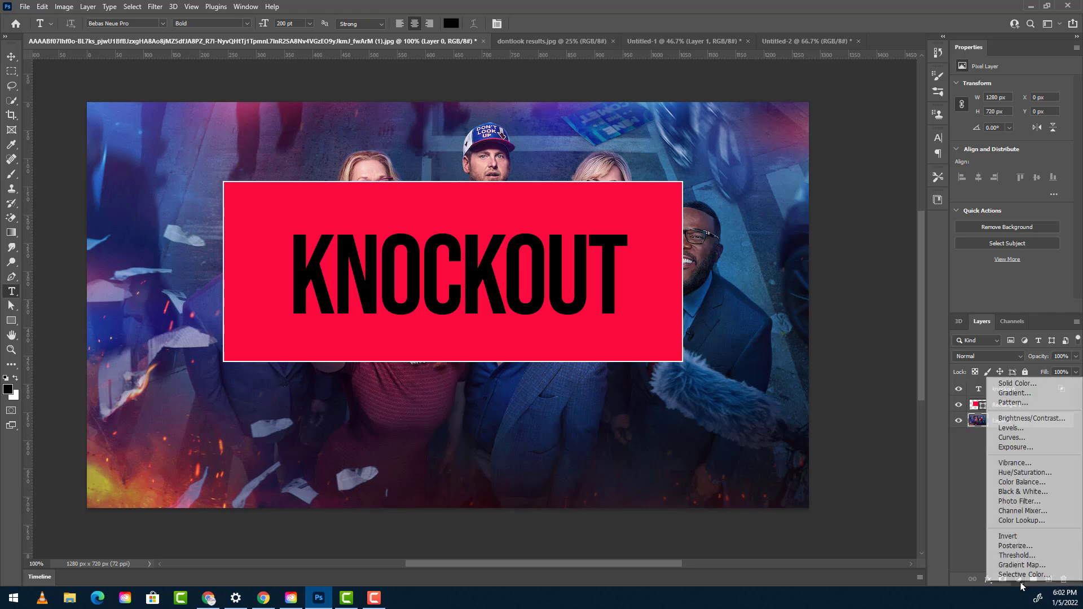
click(1021, 378)
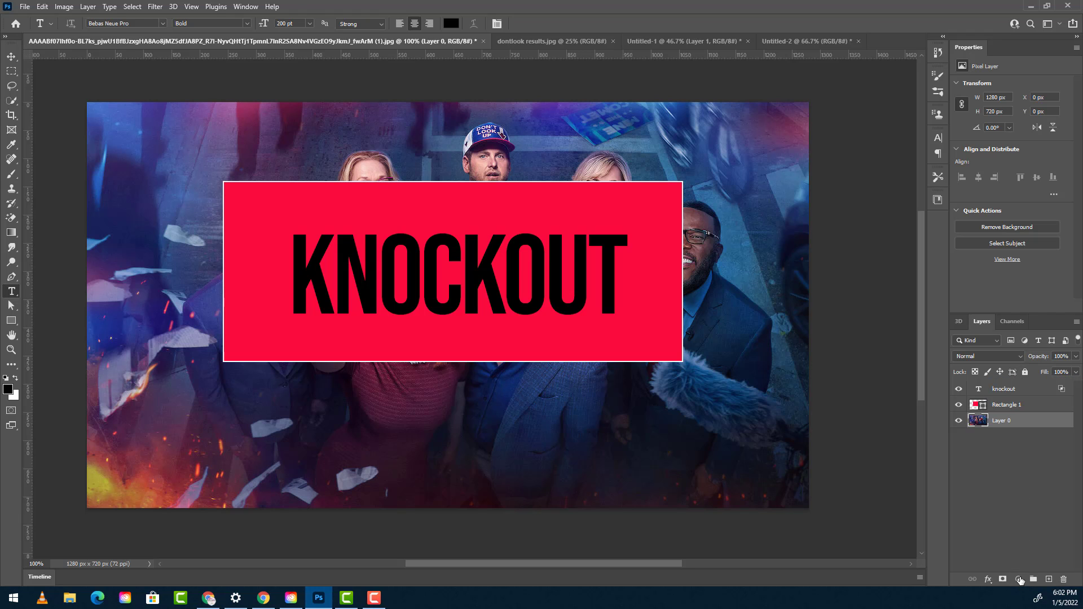
click(1019, 579)
click(1021, 378)
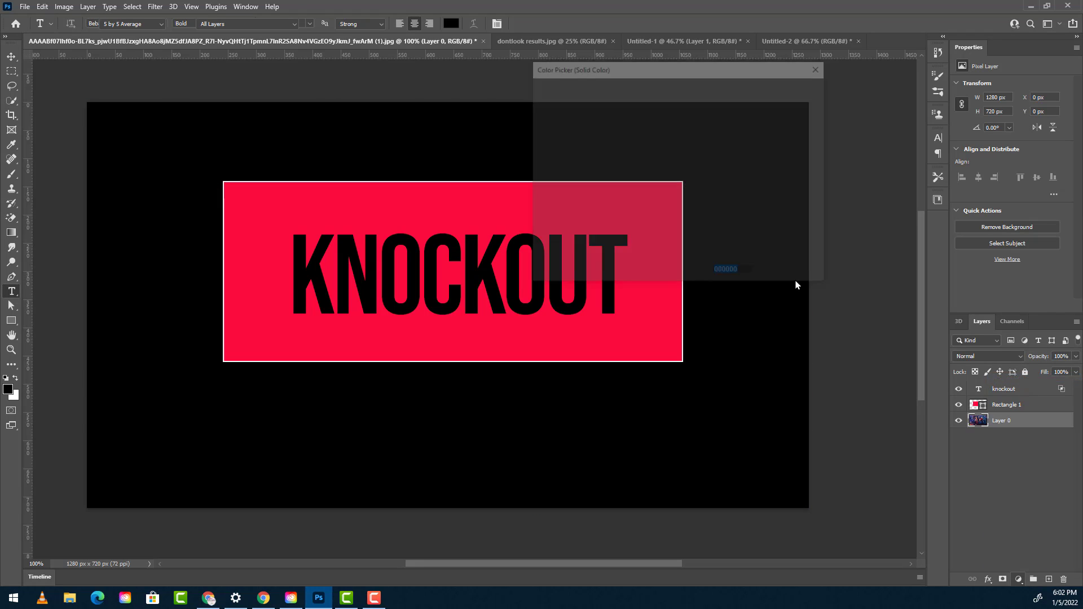
click(689, 193)
drag(660, 129, 674, 105)
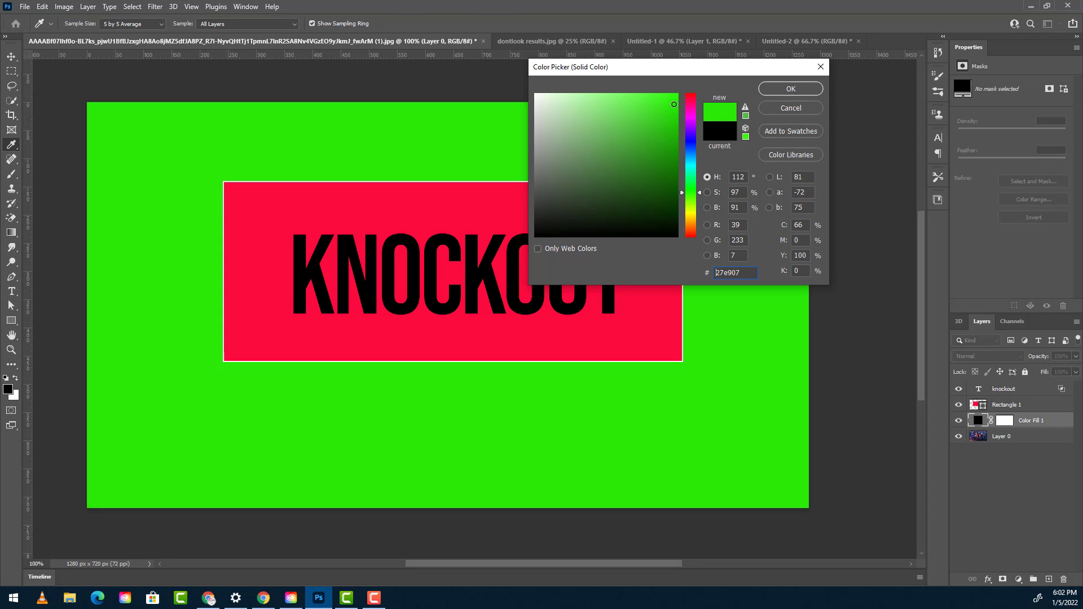
click(790, 89)
drag(1030, 431, 1030, 462)
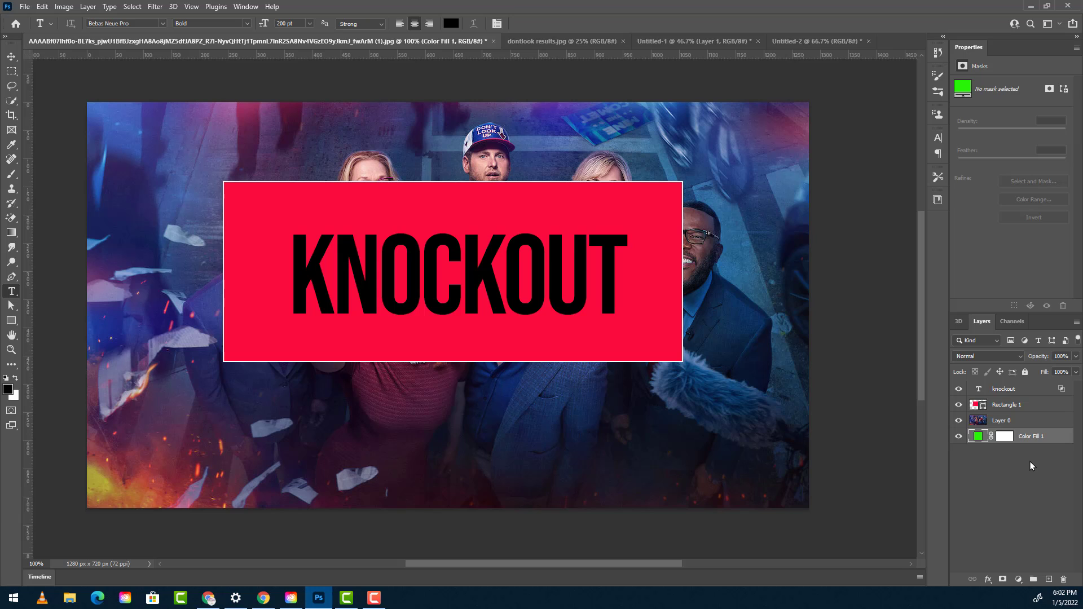
- Test the KNOCKOUT text layer's Deep knockout above the green fill layer by varying the fill opacity, leaving it at 100%
click(1054, 392)
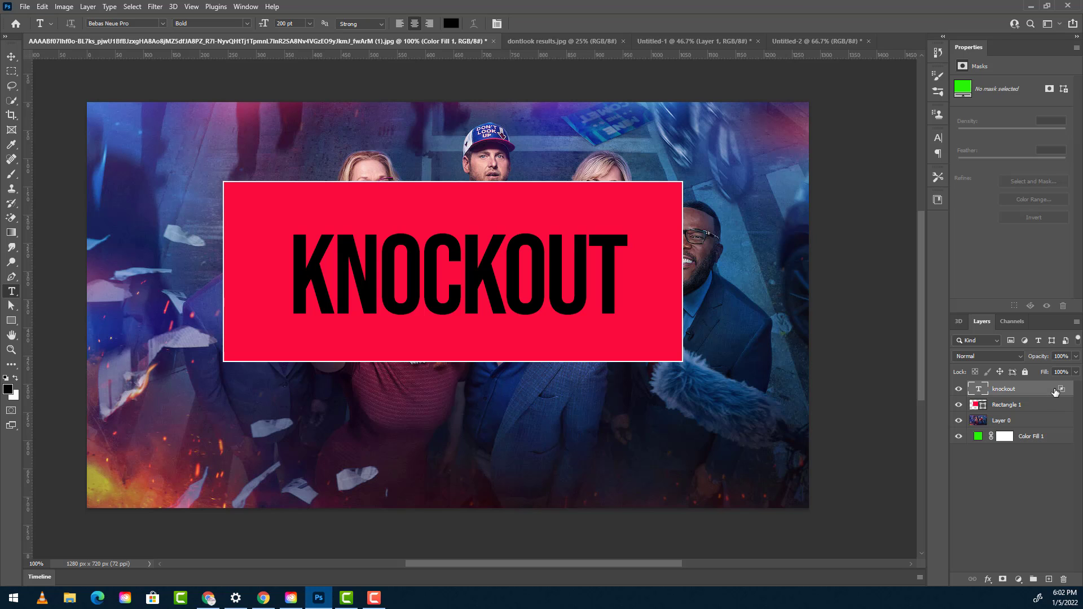
double_click(1055, 392)
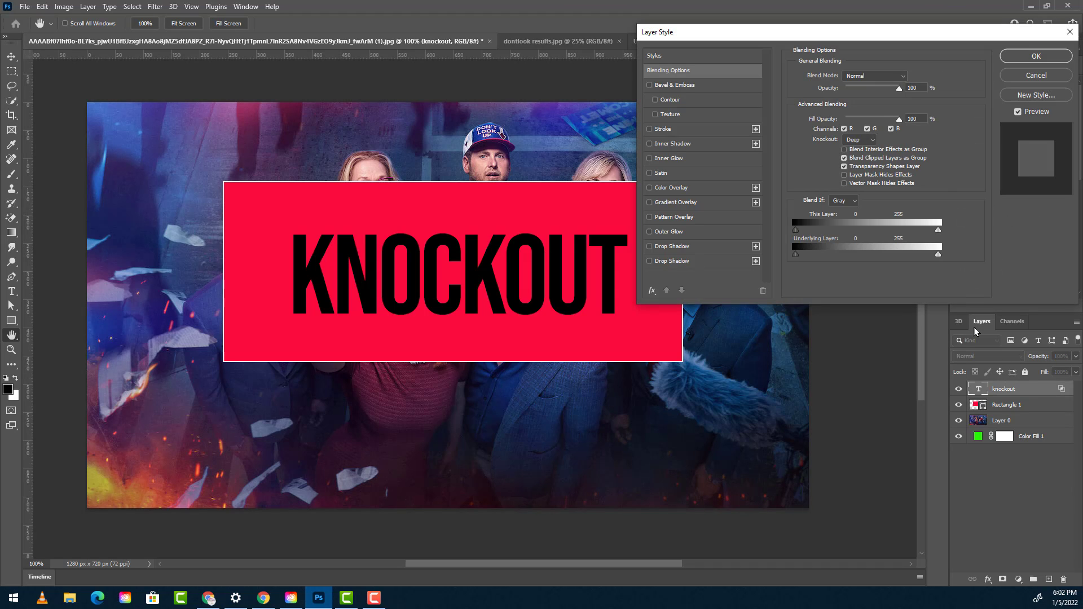
mouse_move(899, 121)
mouse_down()
mouse_move(816, 132)
mouse_move(899, 120)
mouse_up()
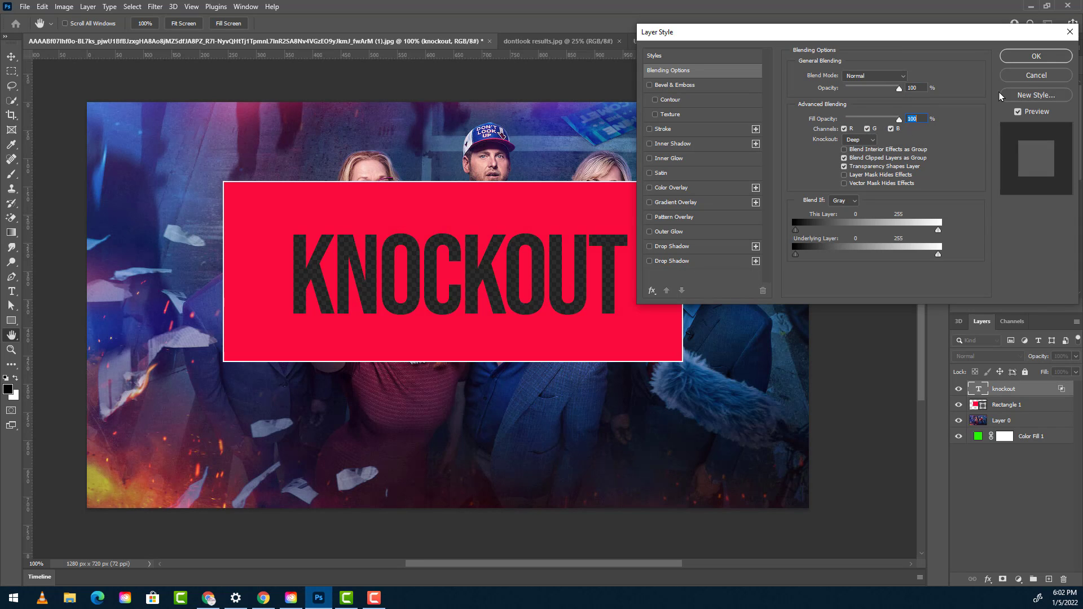
click(1035, 56)
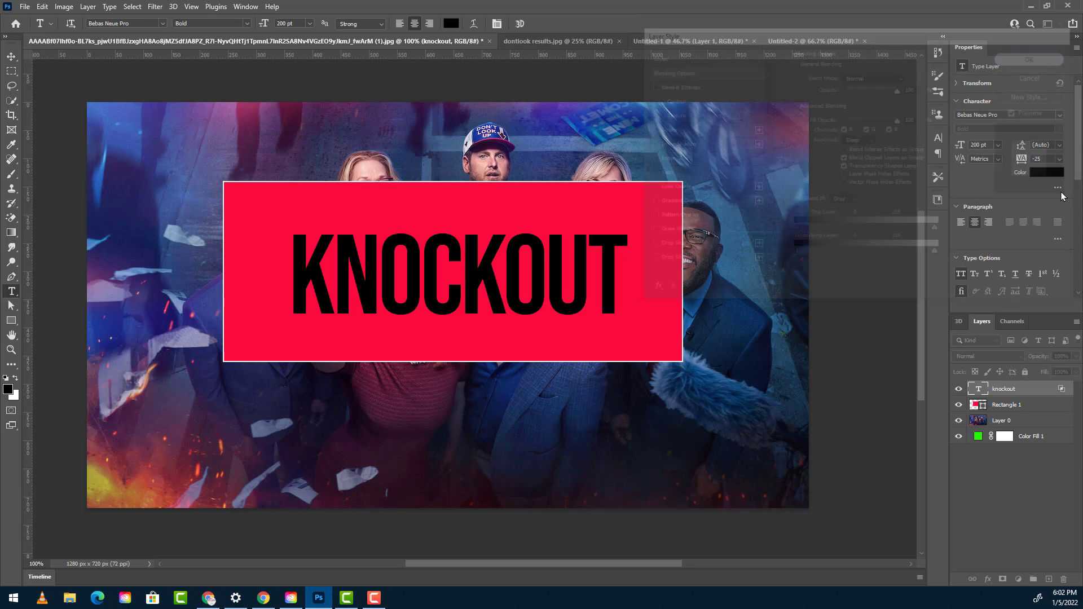
- Convert the green Color Fill 1 layer into the document's Background layer
click(1036, 437)
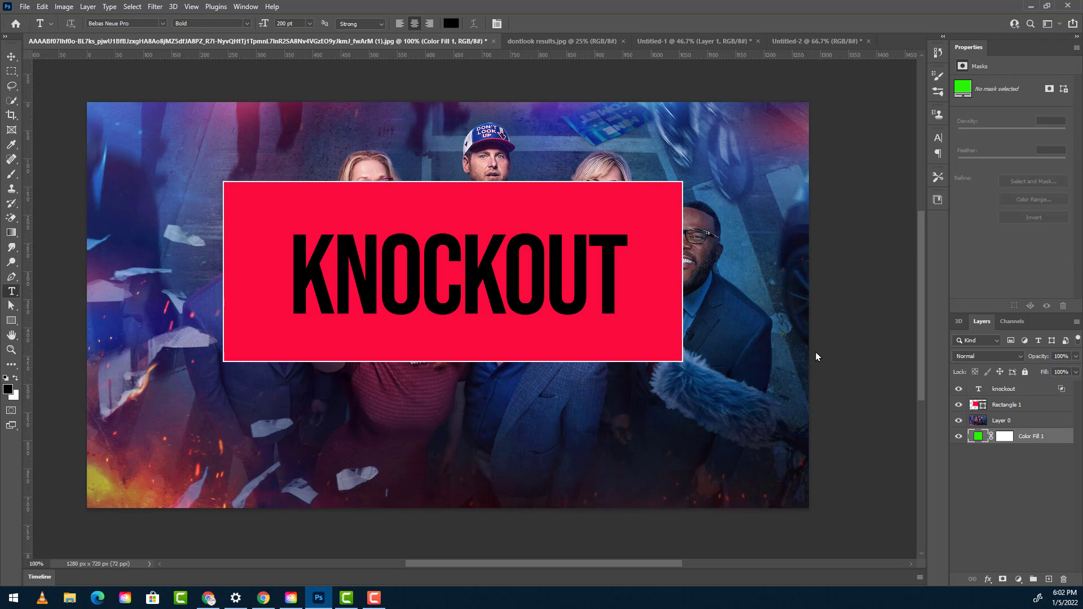
click(88, 7)
mouse_move(107, 21)
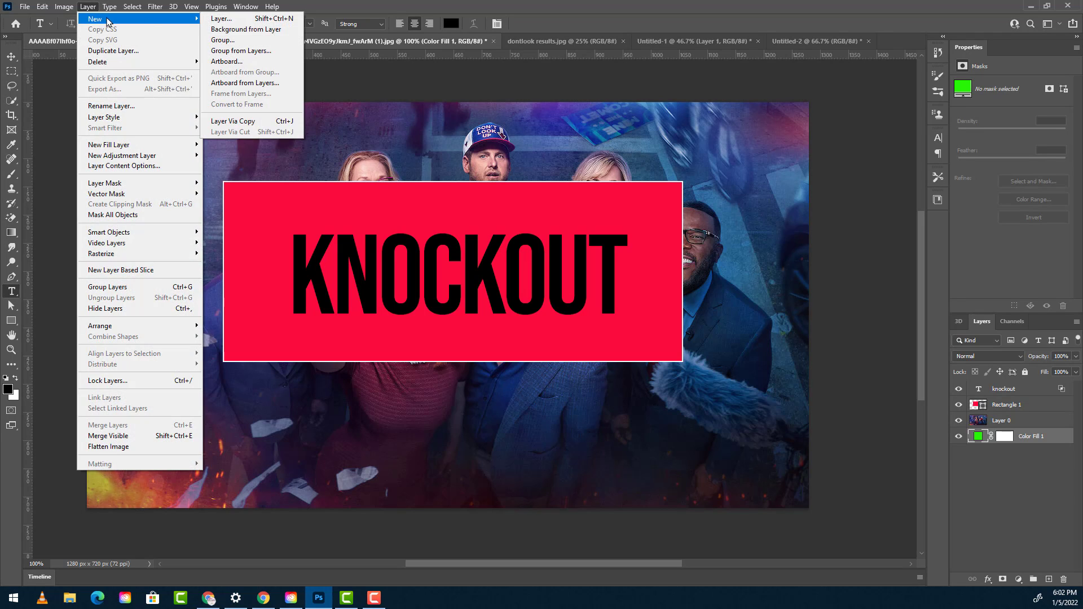
click(254, 31)
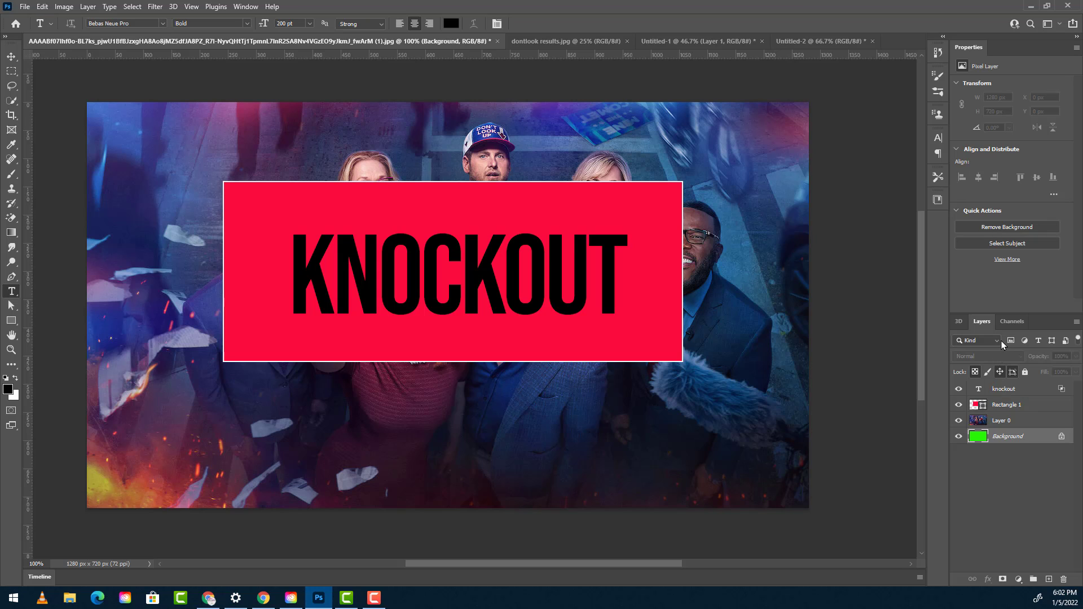
- Lower the KNOCKOUT text layer's fill opacity to 0% to test the Deep knockout against the green Background, and return it to 100%
click(1048, 395)
double_click(1048, 394)
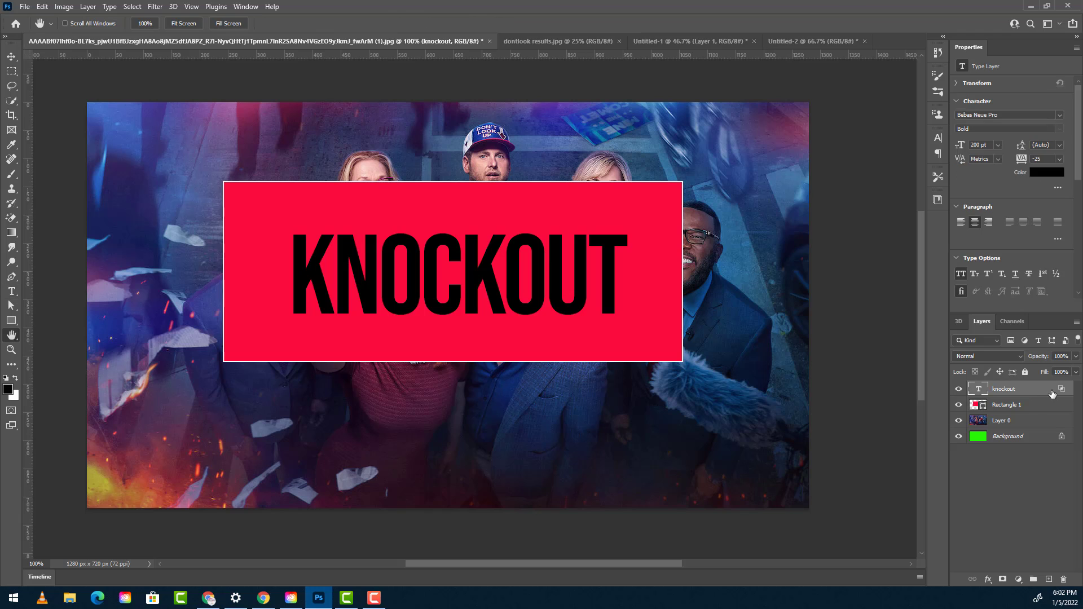
drag(898, 120, 829, 125)
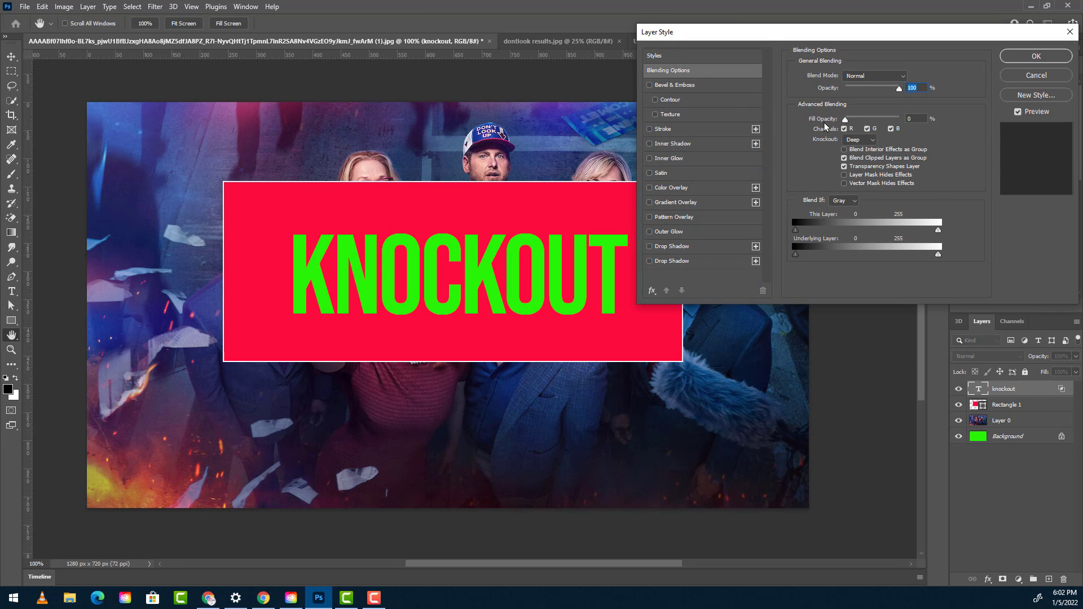
drag(844, 120, 925, 120)
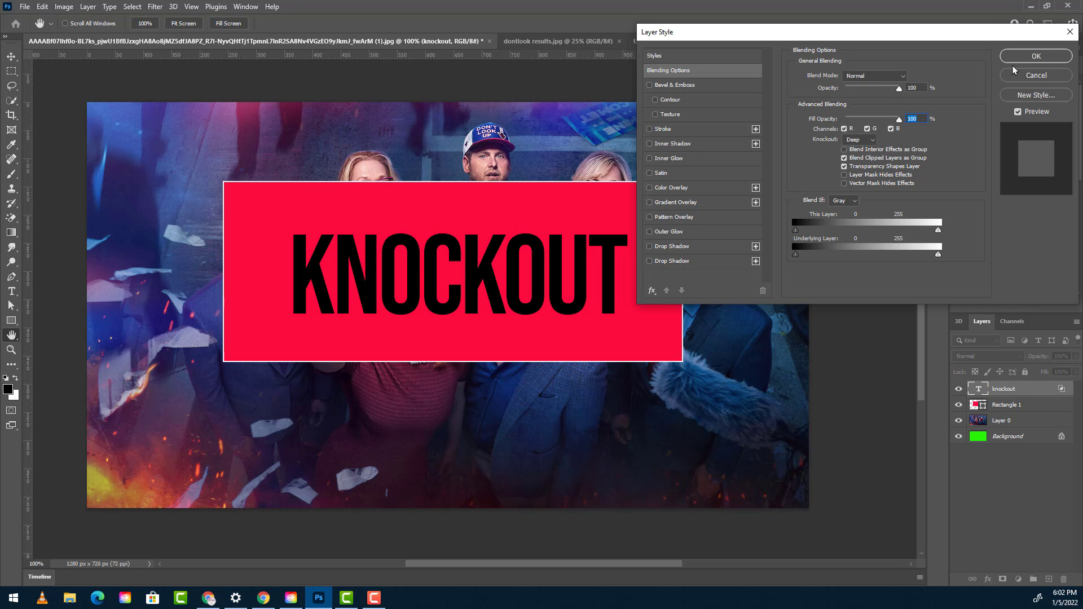
click(1029, 59)
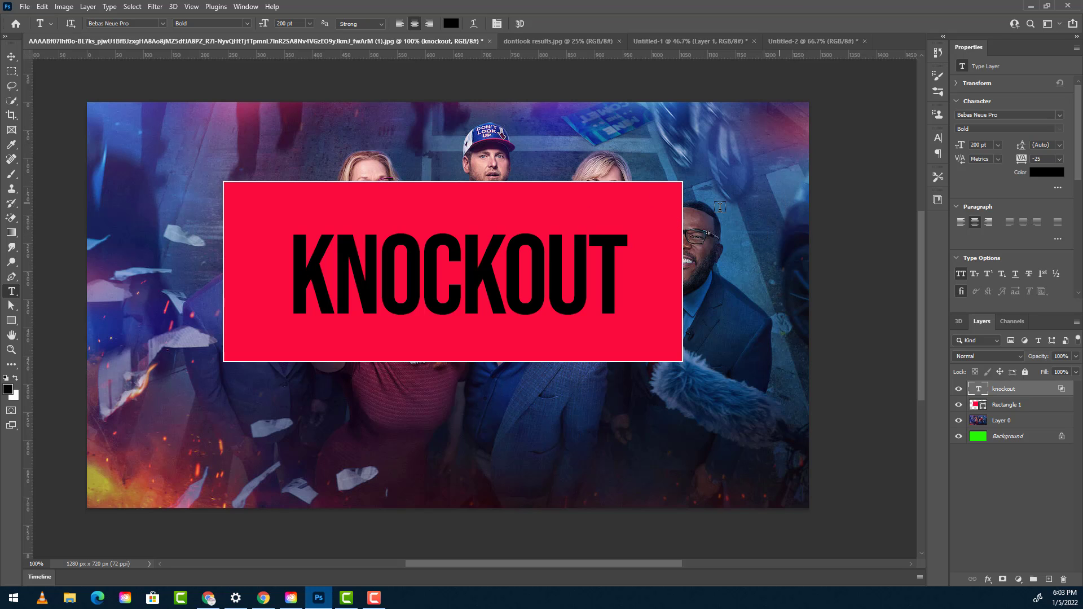
- Group the KNOCKOUT text layer with Rectangle 1 and name the group knockout
click(1001, 441)
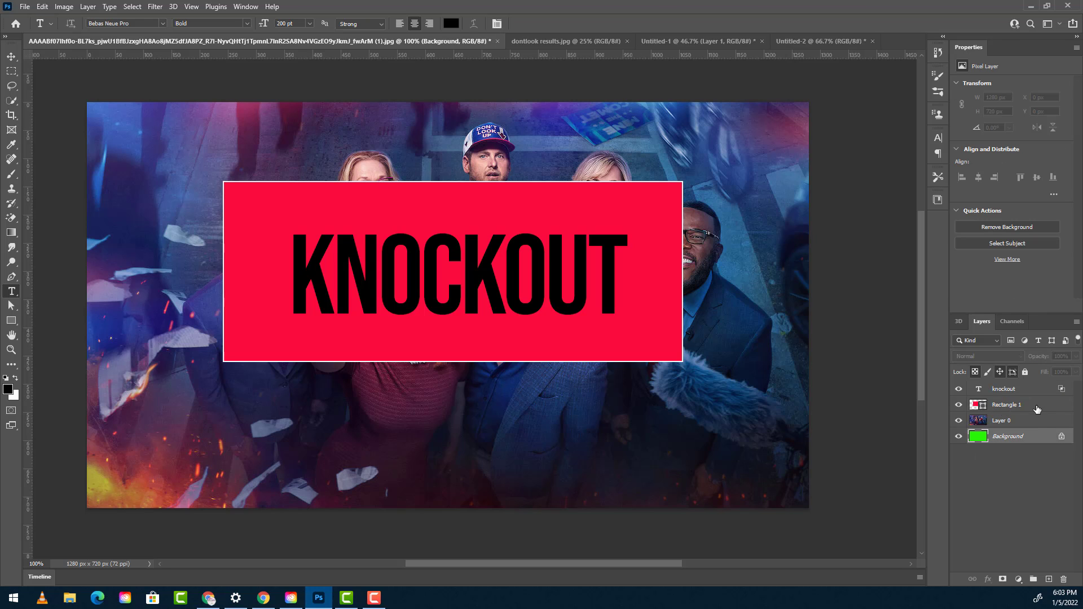
click(1006, 392)
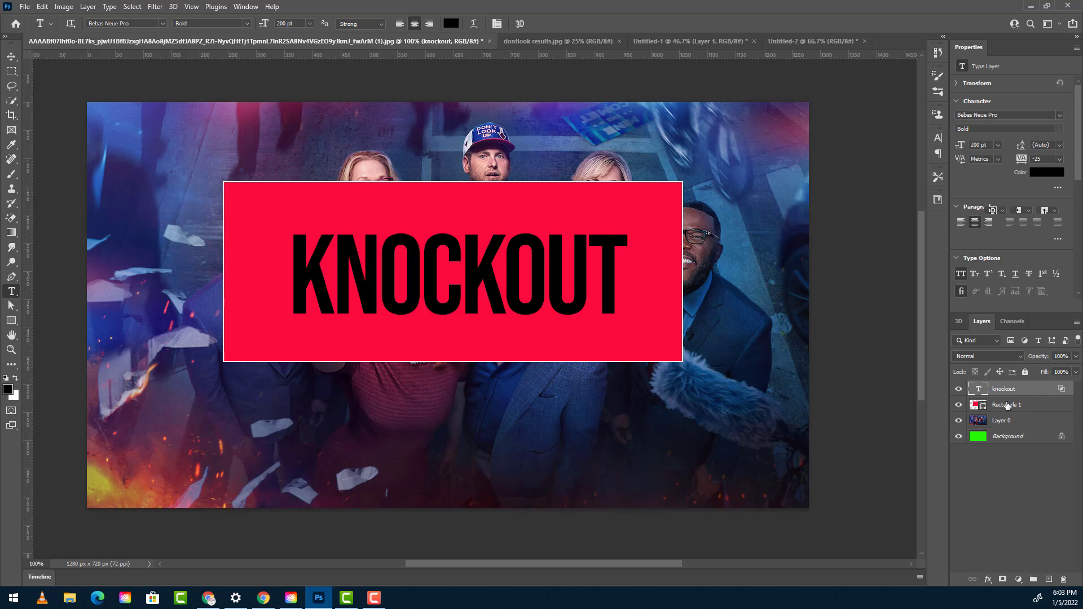
click(1007, 405)
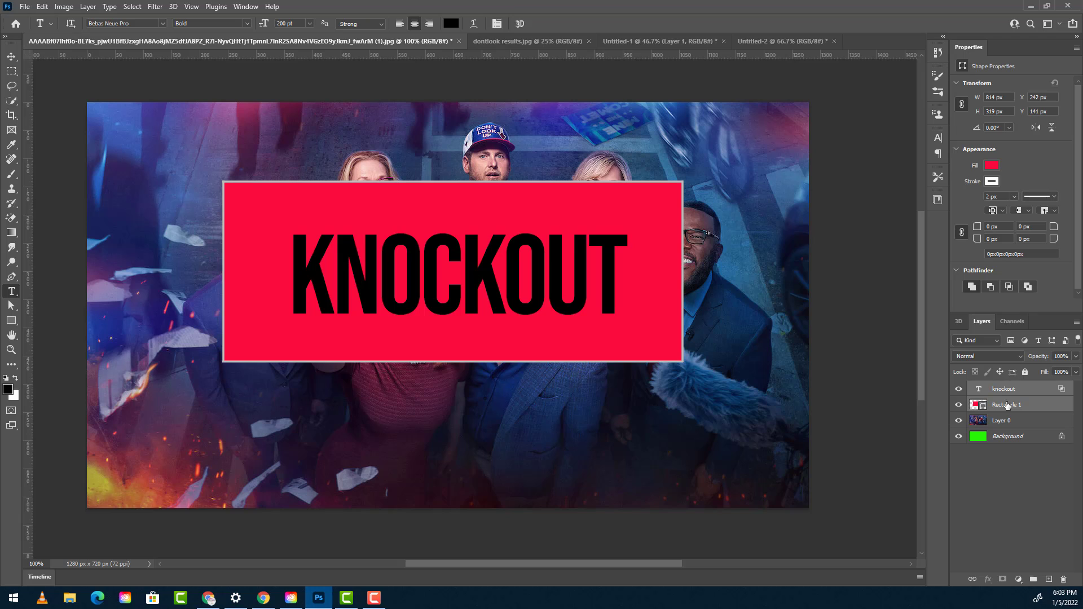
click(1032, 579)
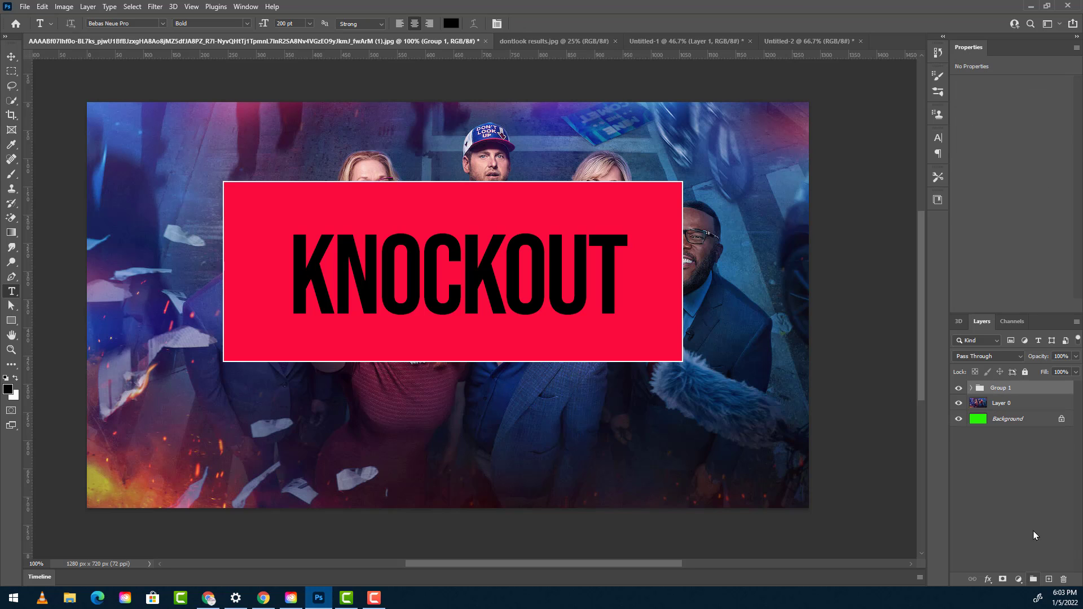
double_click(1003, 390)
text(knockout)
key(Return)
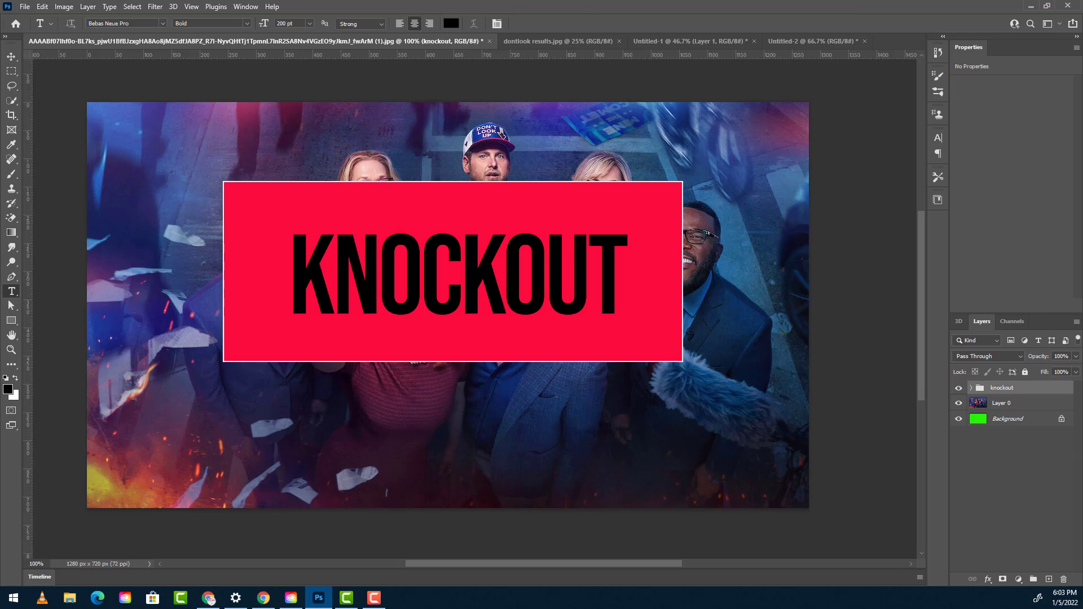
- Set the grouped KNOCKOUT text layer's fill opacity to 0% and its knockout to Shallow in the blending options
click(972, 388)
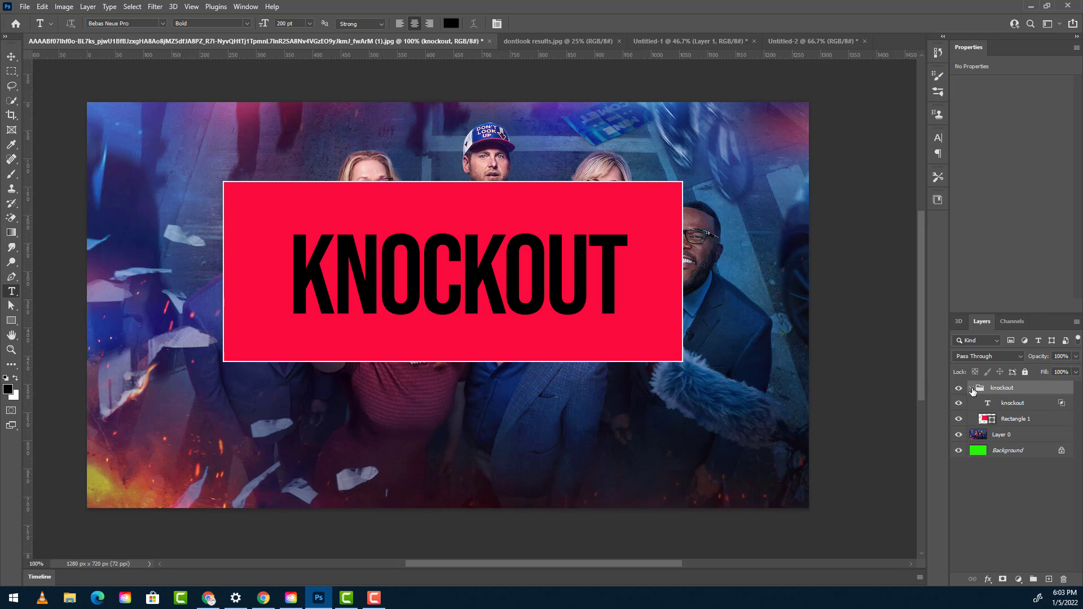
click(1052, 406)
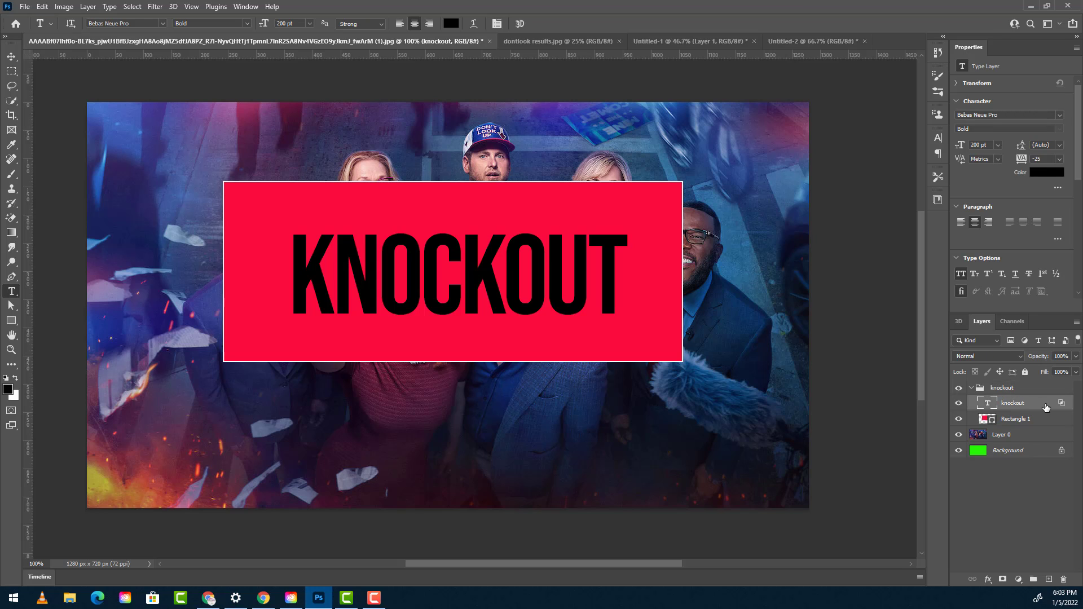
double_click(1046, 408)
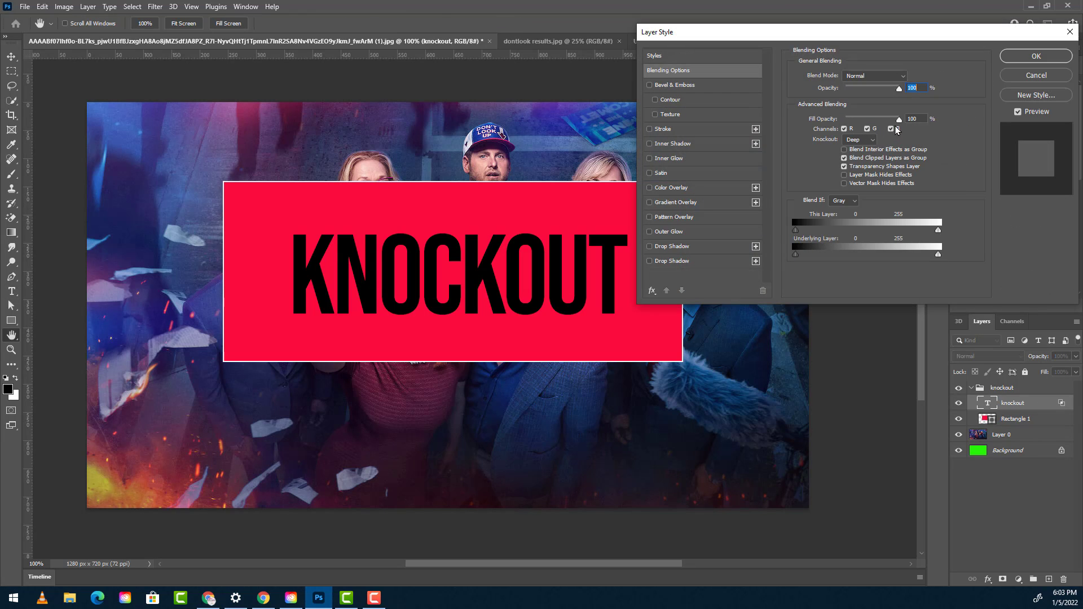
drag(900, 120, 844, 124)
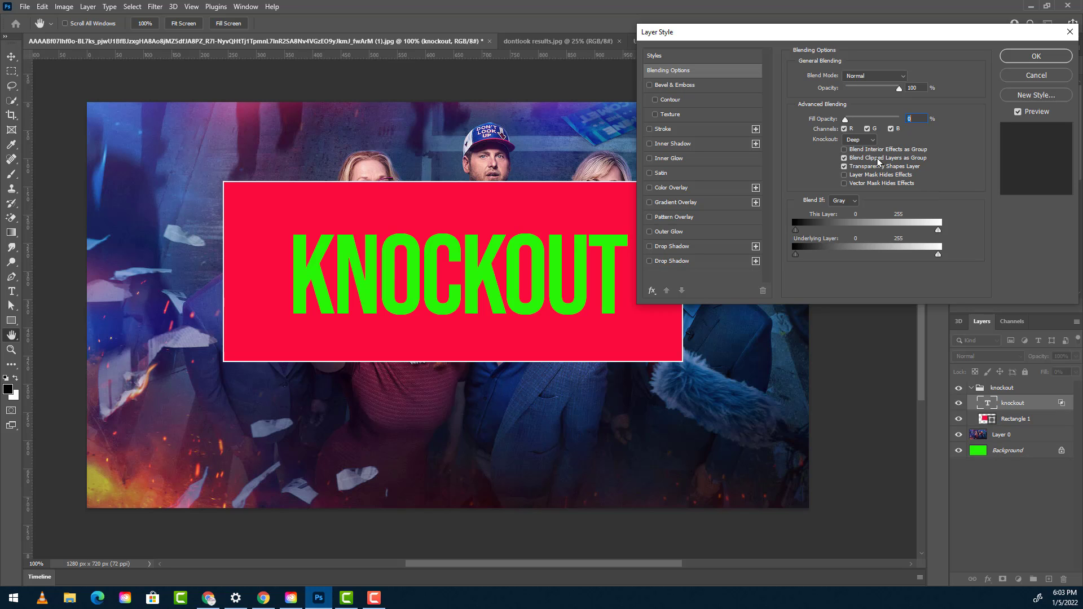
click(861, 141)
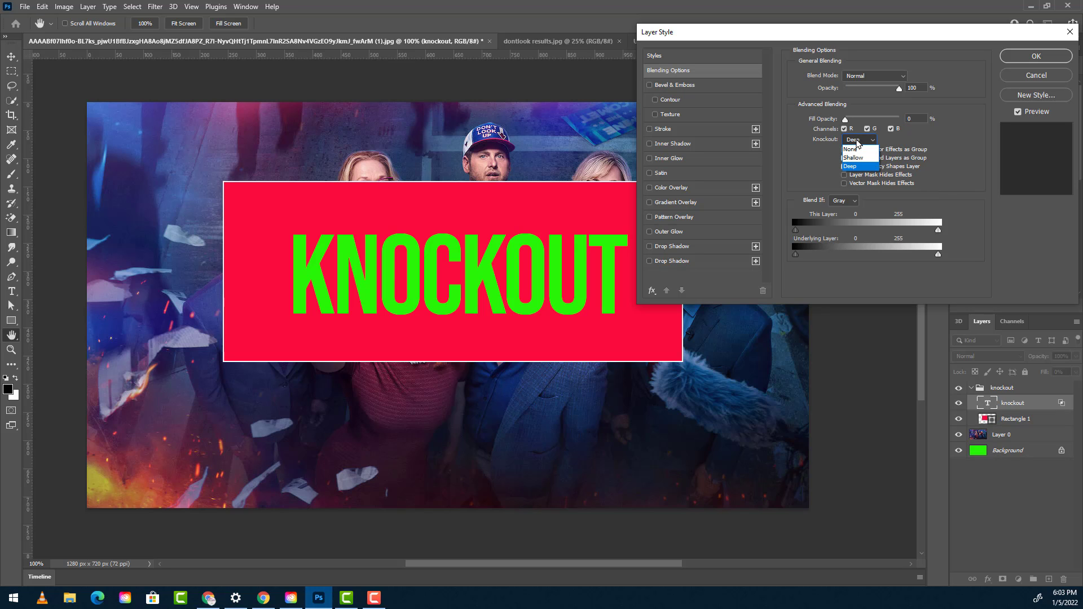
click(851, 159)
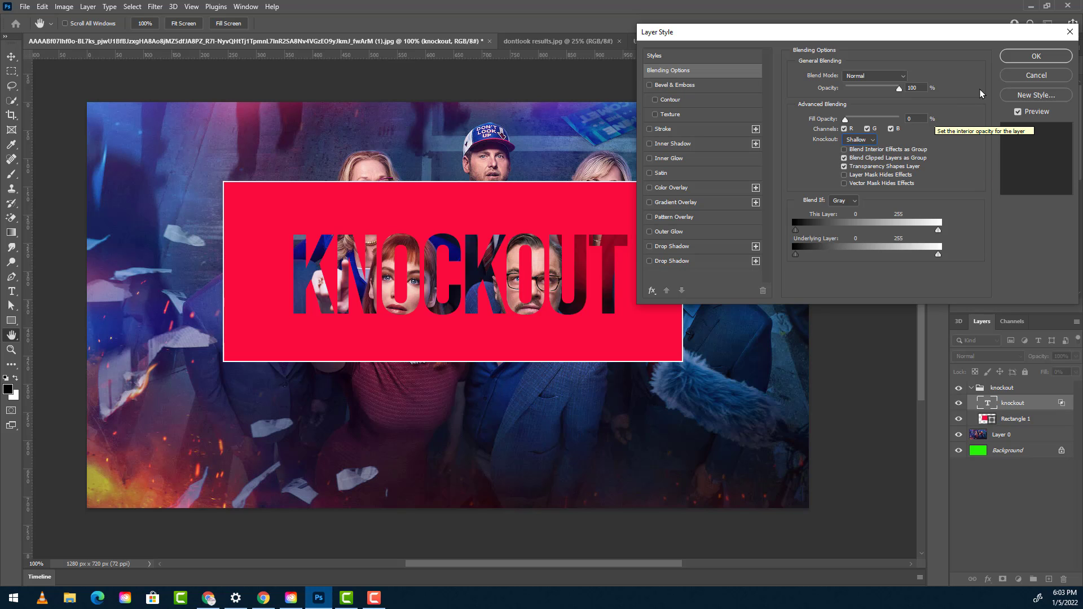
click(1037, 56)
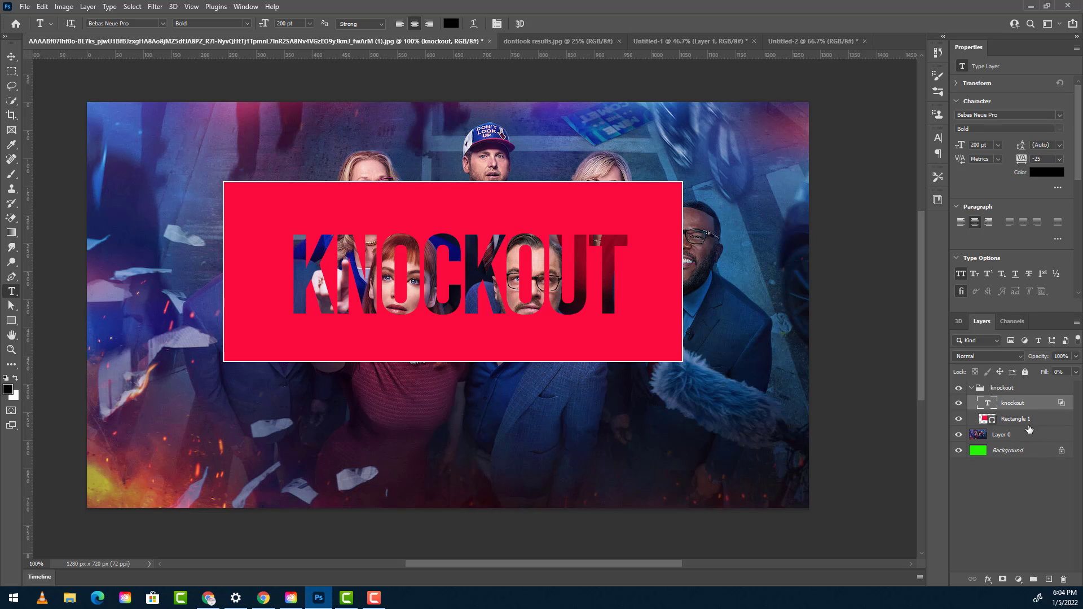
- Examine the knockout group's layers and Layer 0 beneath them, and return to the Untitled-1 poster document
click(1014, 439)
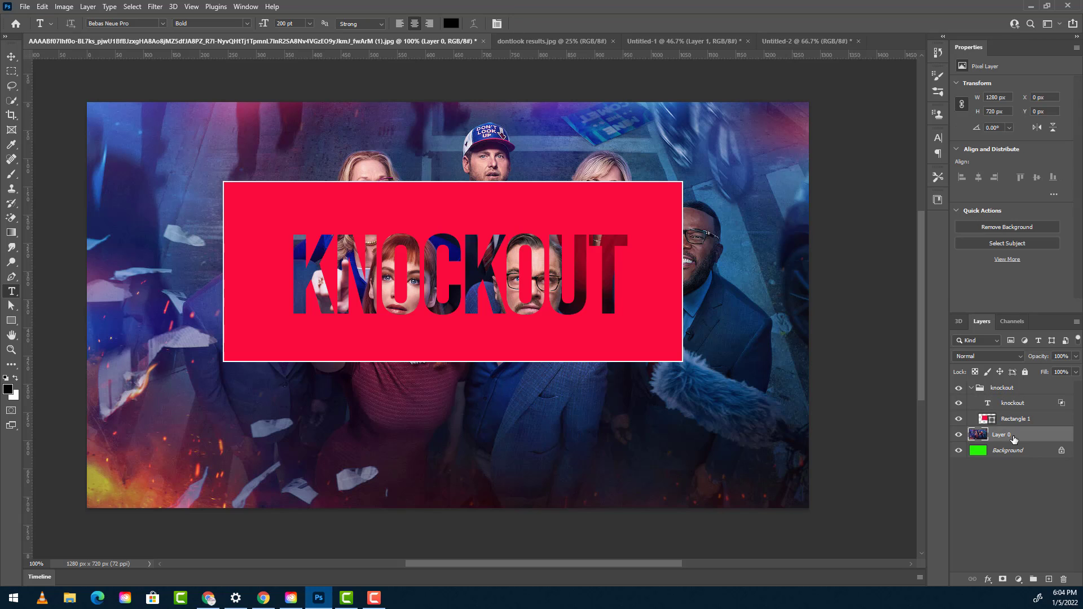
click(971, 387)
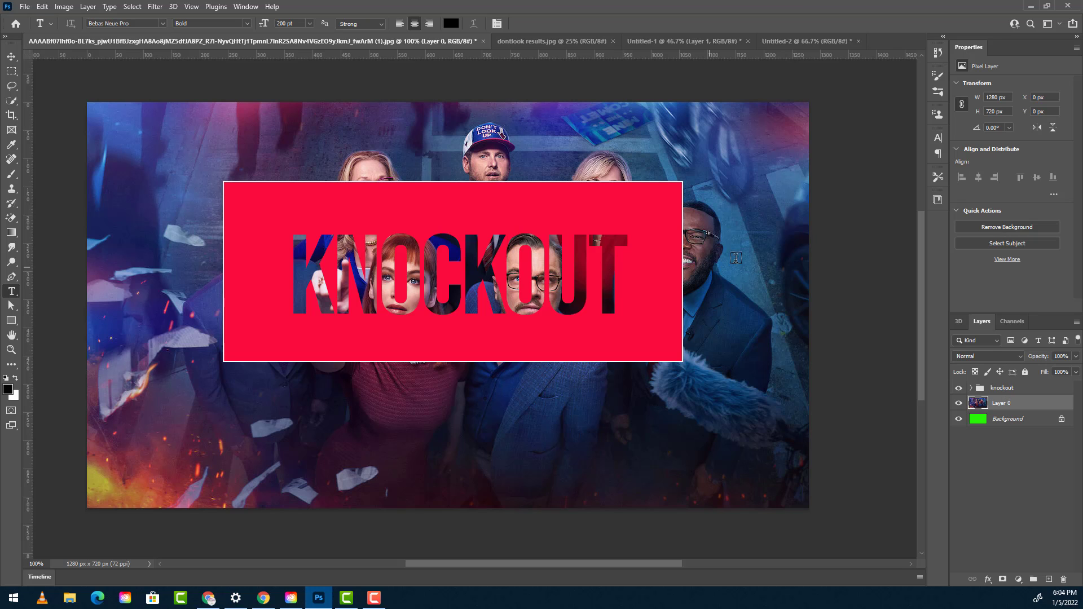
click(981, 388)
click(971, 388)
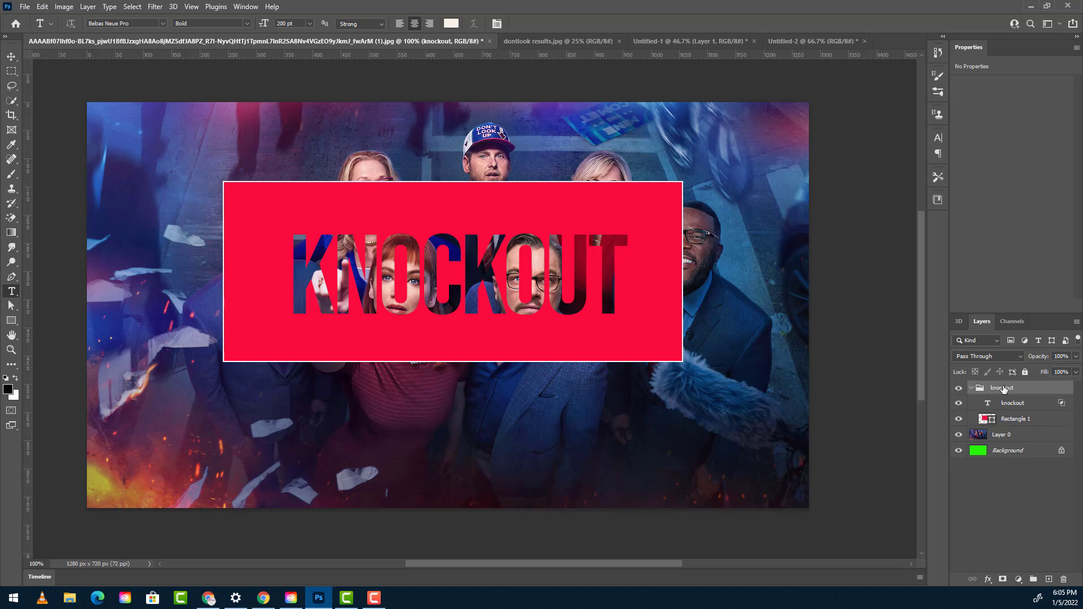
click(971, 388)
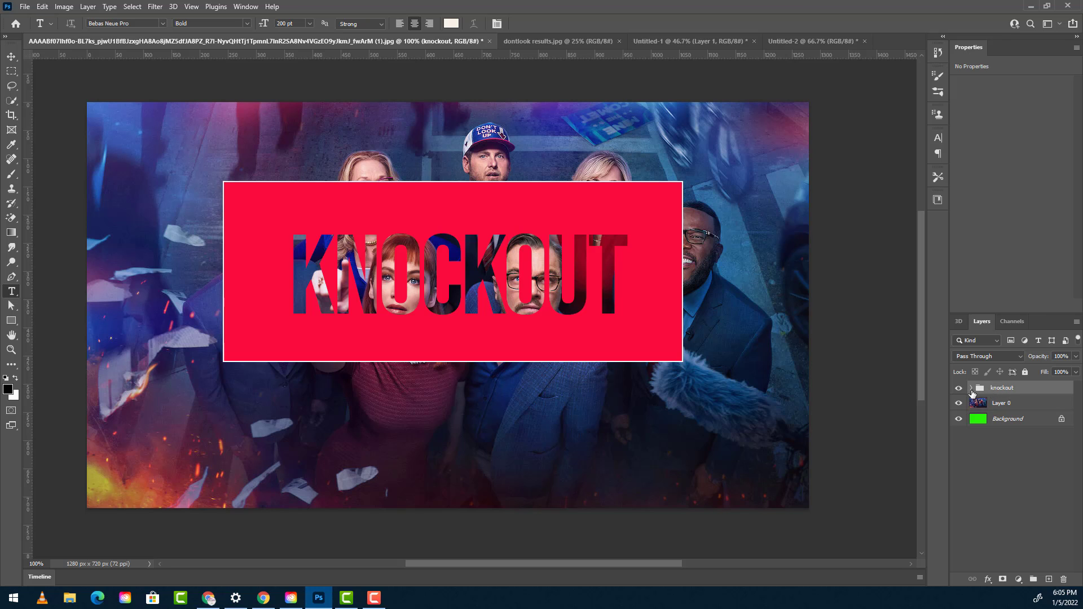
click(970, 388)
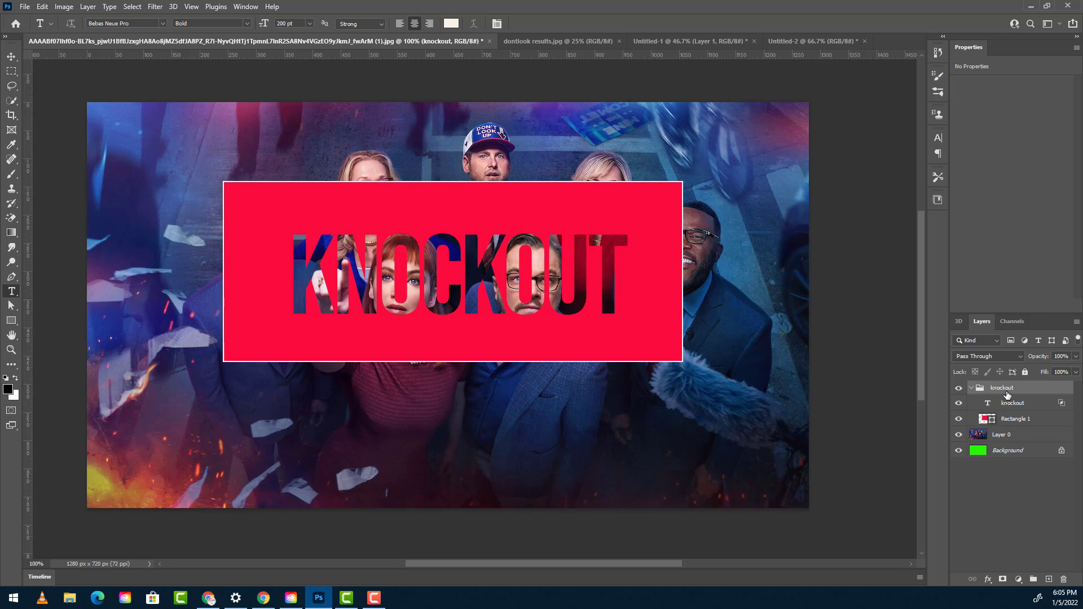
click(1012, 420)
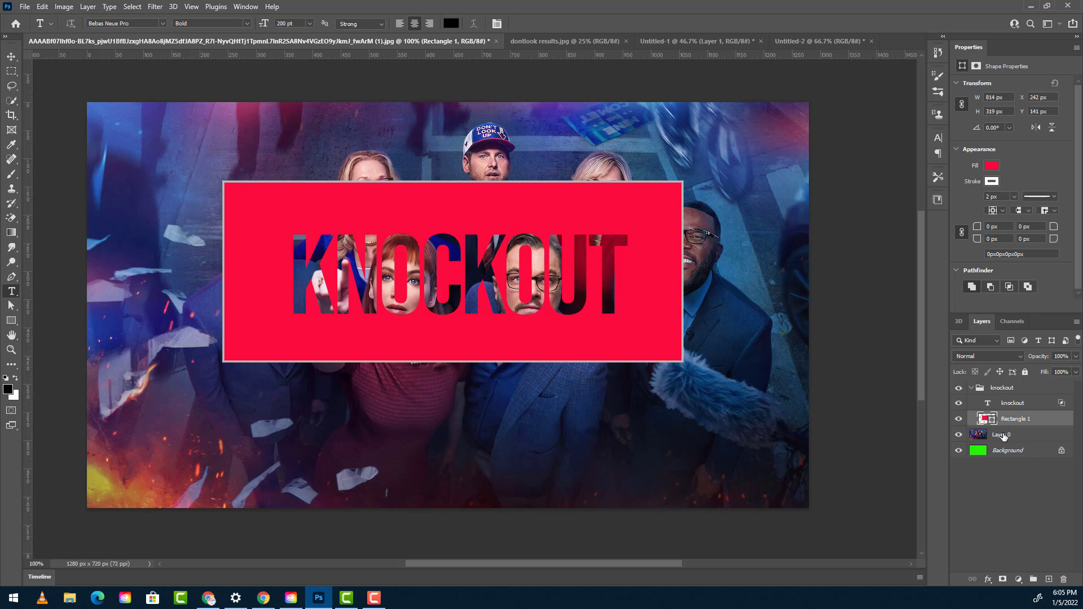
click(1003, 435)
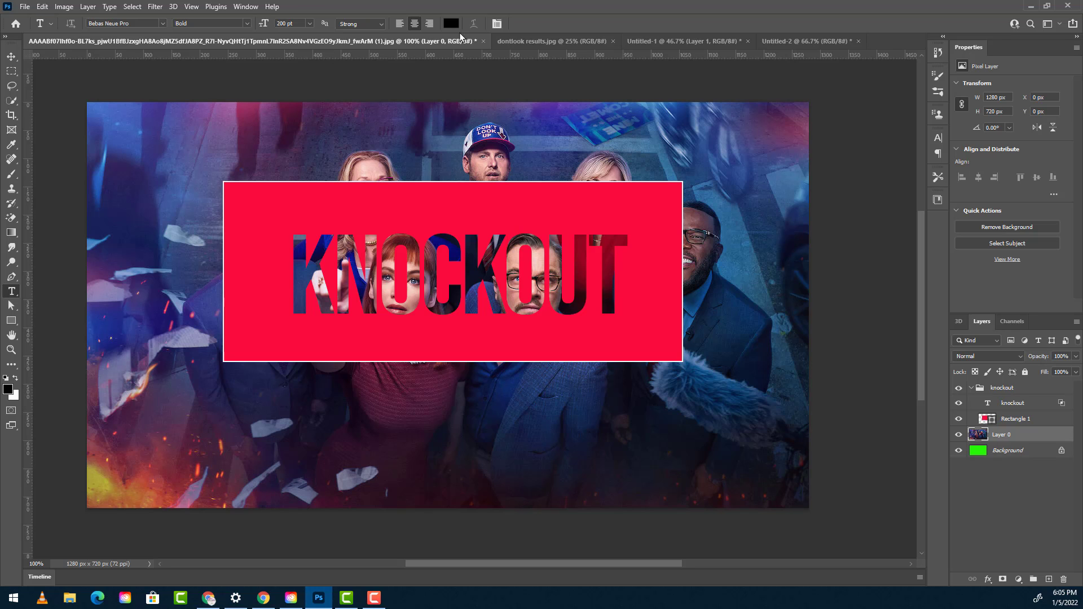
click(672, 38)
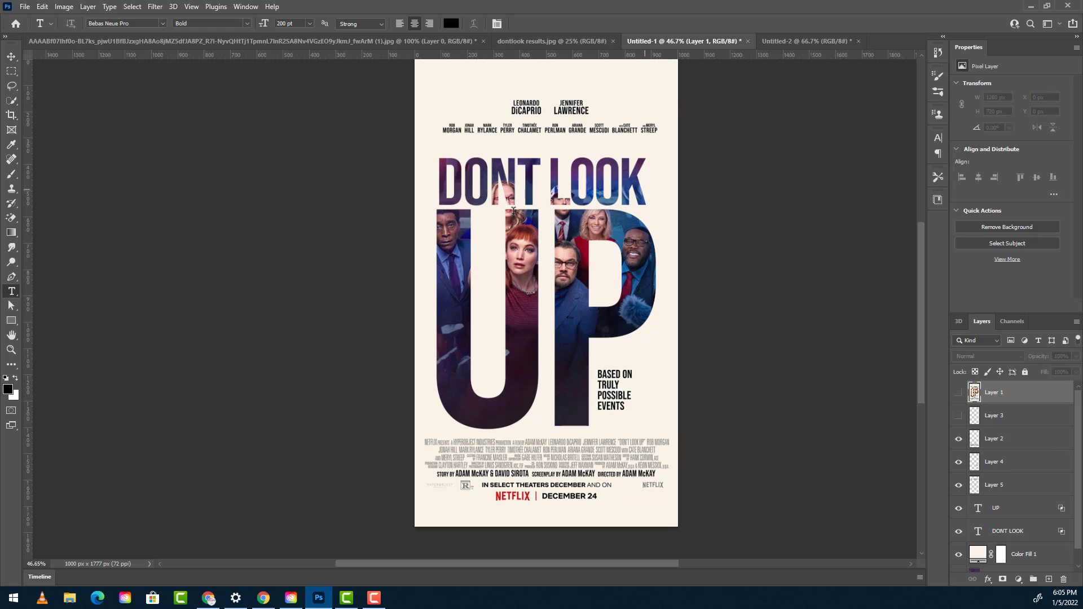